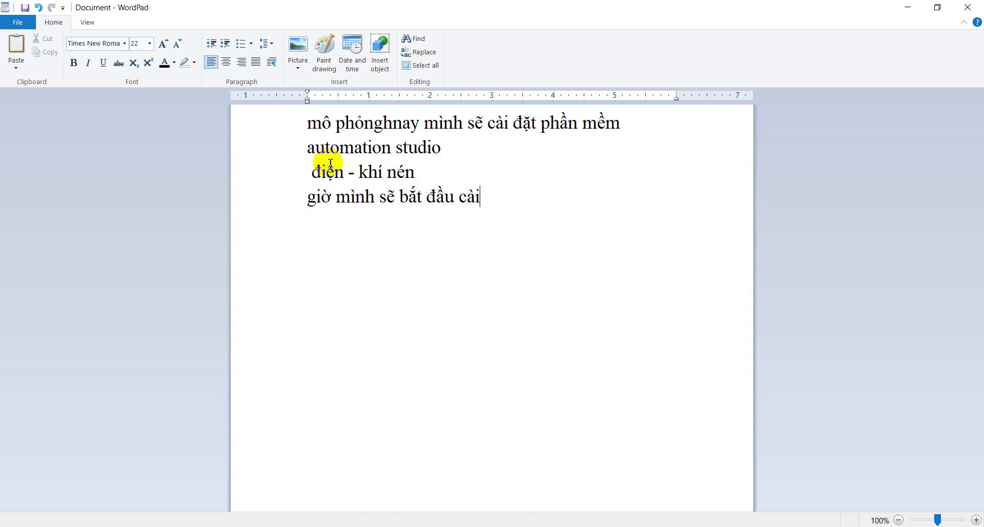
left_click(344, 170)
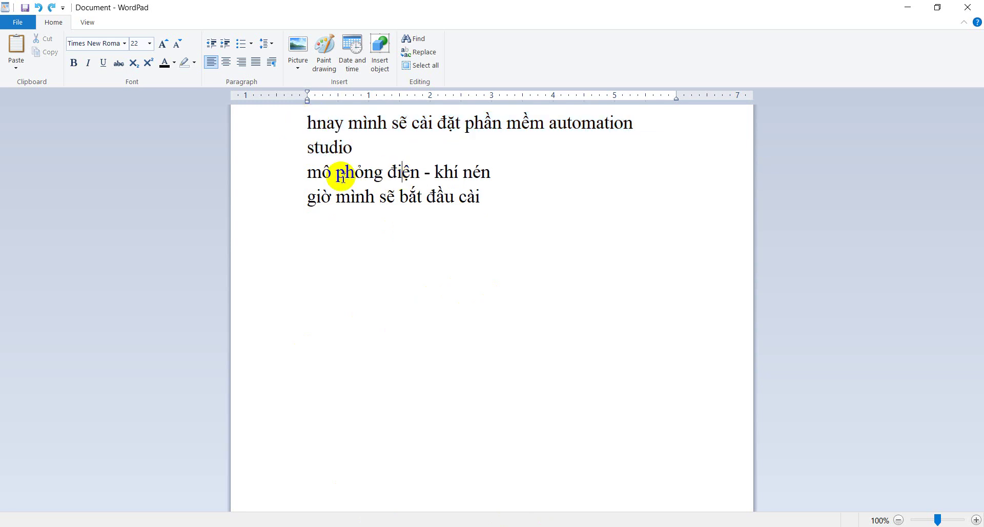
left_click(509, 170)
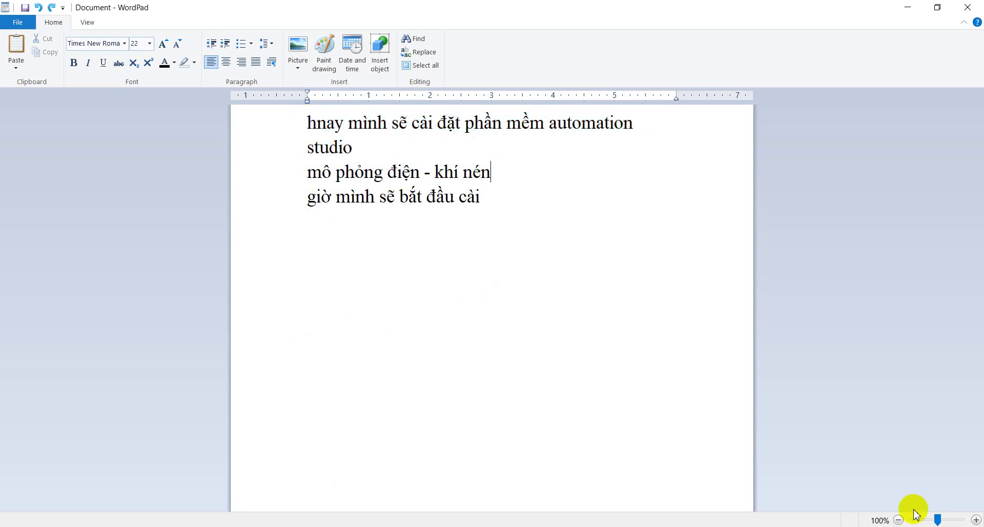
- Switch from WordPad to File Explorer and open the Automation_Studio_6.0_syriapro.com (1) folder inside the vancong folder
left_click(983, 526)
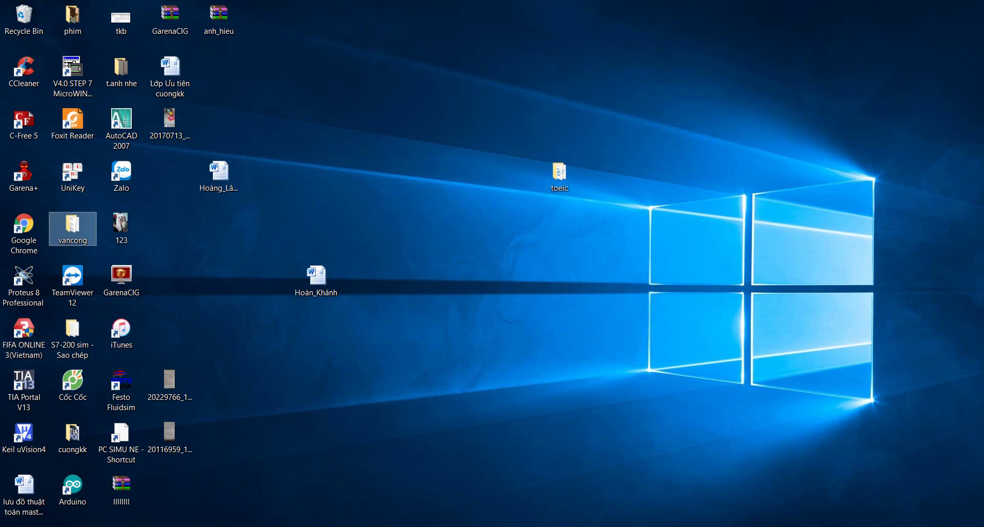
mouse_move(279, 526)
left_click(228, 481)
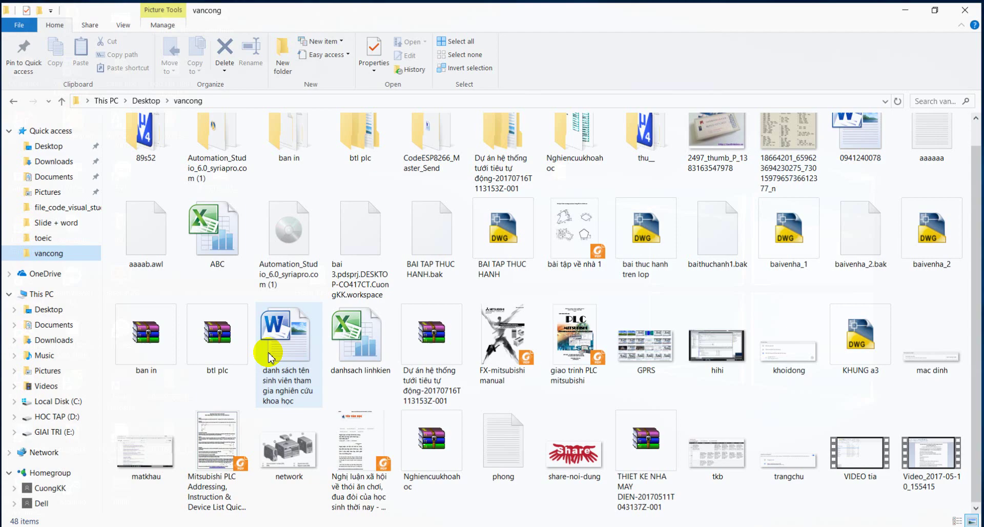
double_click(228, 177)
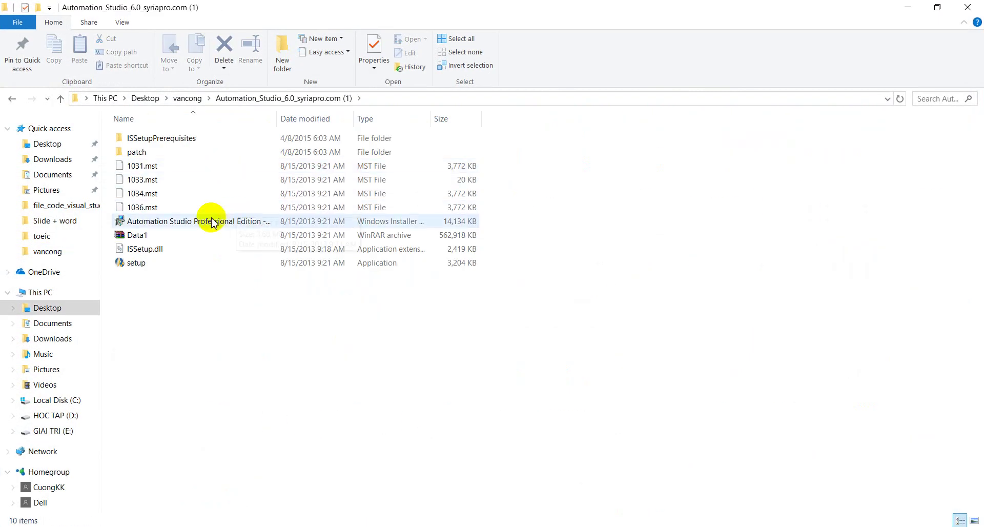
- Run setup with permission to change the device, choose English (United States), and install the required prerequisites
double_click(146, 263)
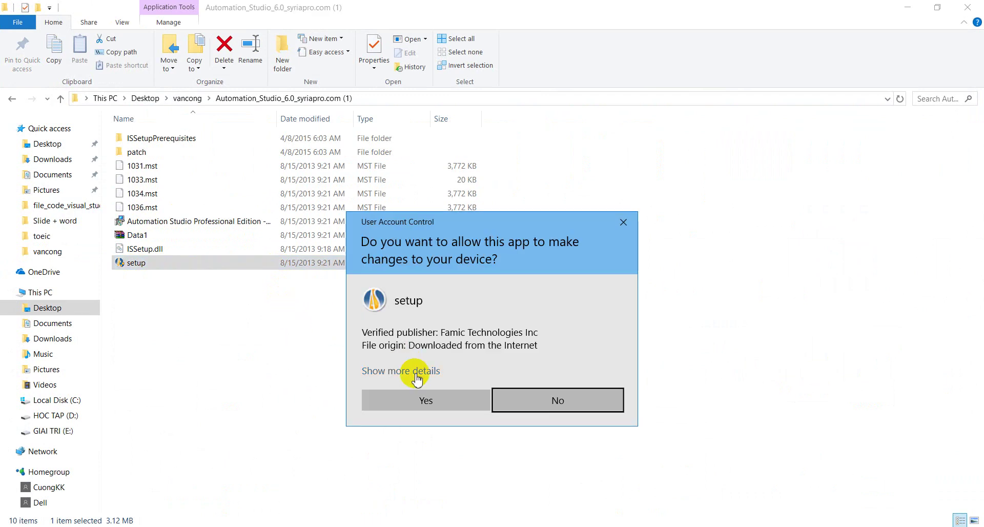
left_click(416, 399)
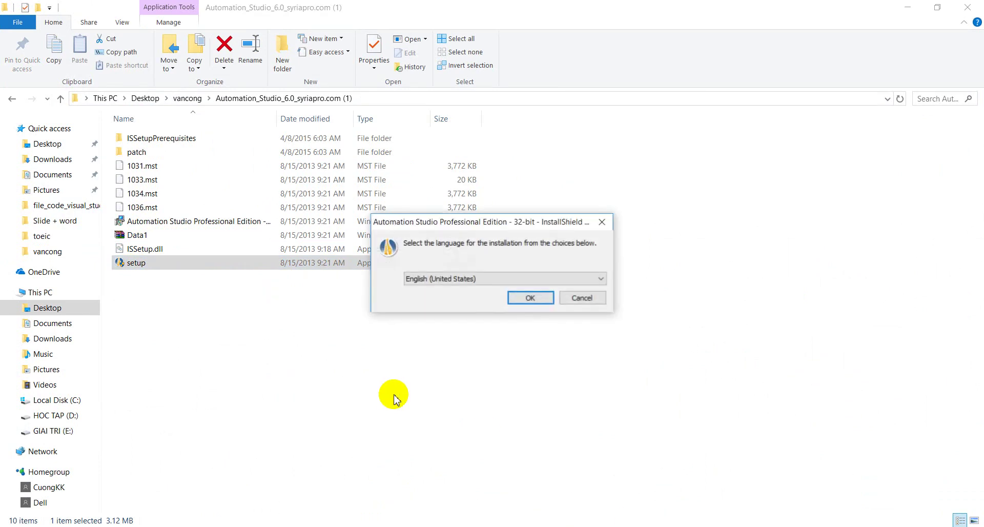
left_click(538, 301)
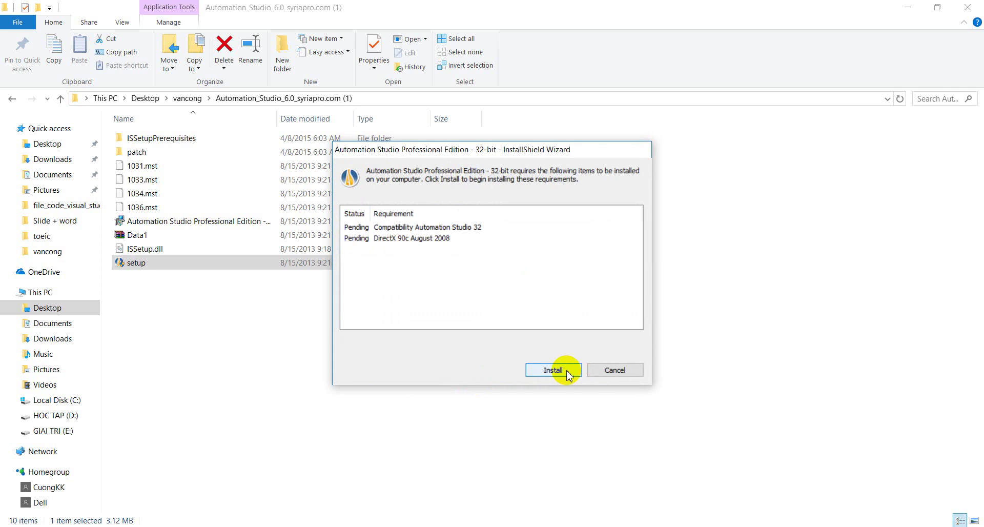
left_click(567, 375)
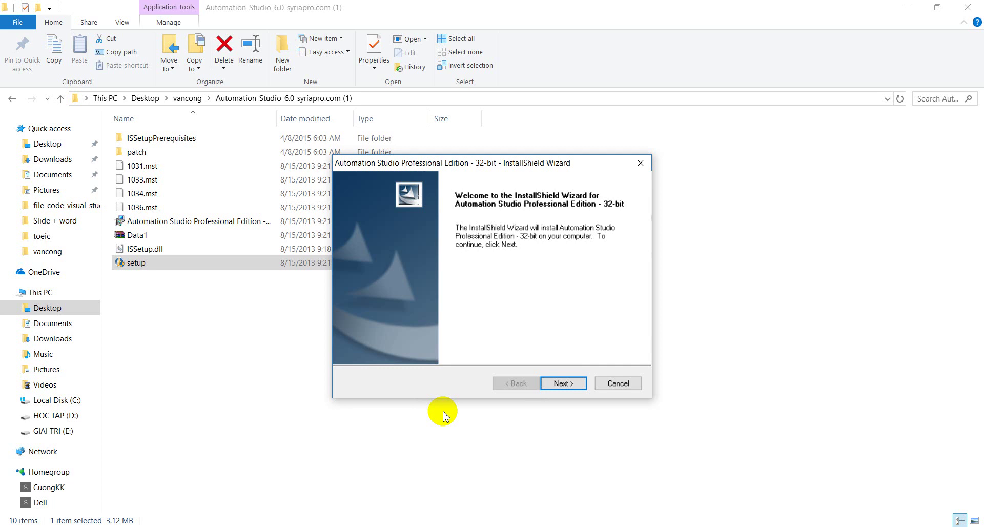
- Proceed past the installer's welcome page and accept the terms of the license agreement
left_click(566, 386)
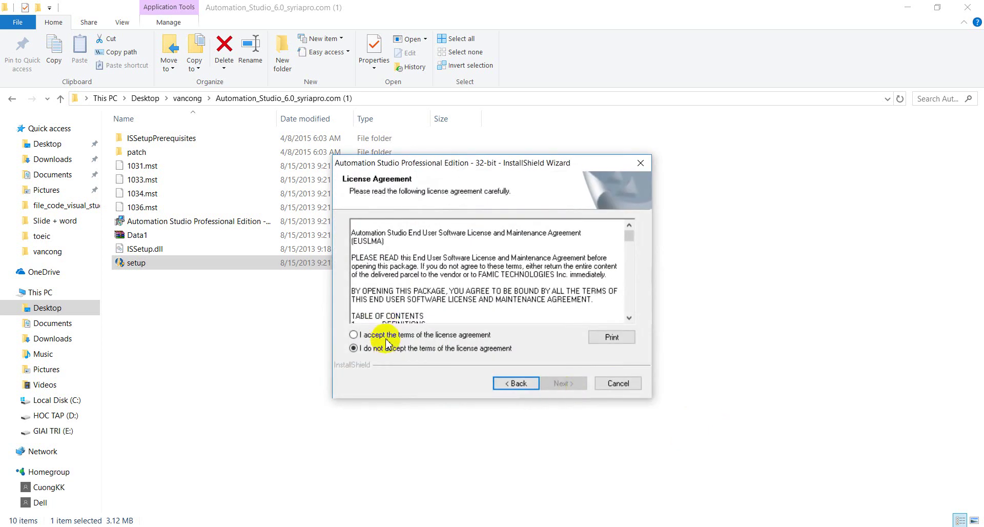
left_click(397, 334)
left_click(564, 386)
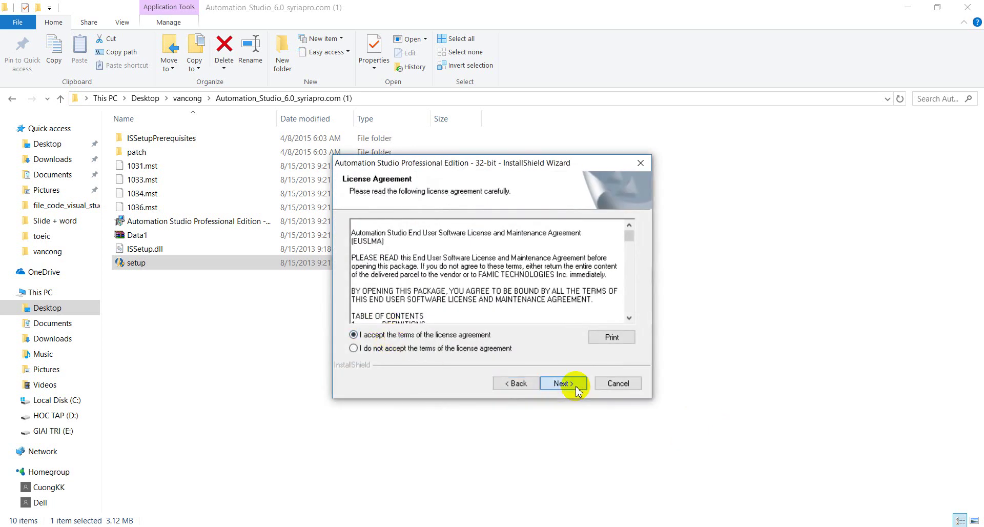
- Replace the default user name with the user's own name, enter "PLC - Automation" as the company, and continue
left_click(383, 271)
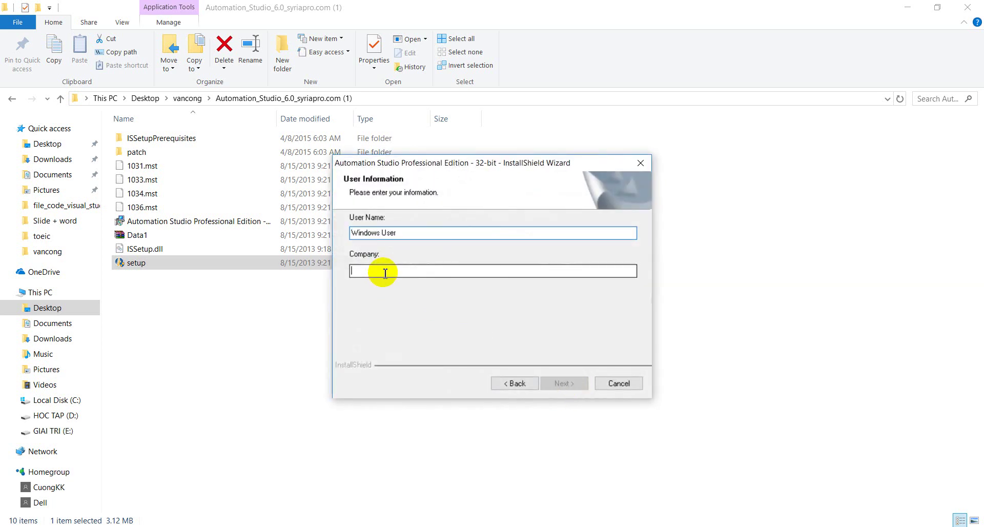
left_click_drag(415, 231, 318, 235)
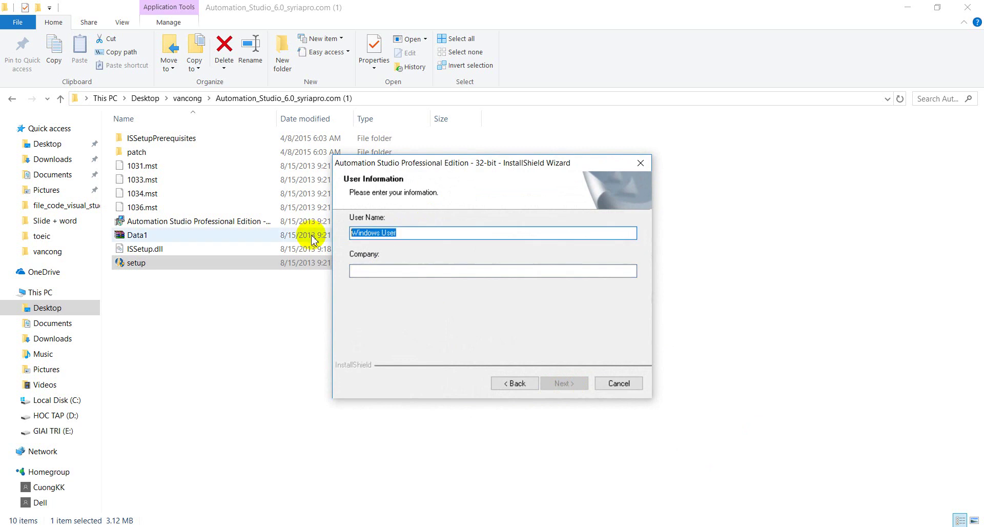
type("Van Cong")
left_click(394, 271)
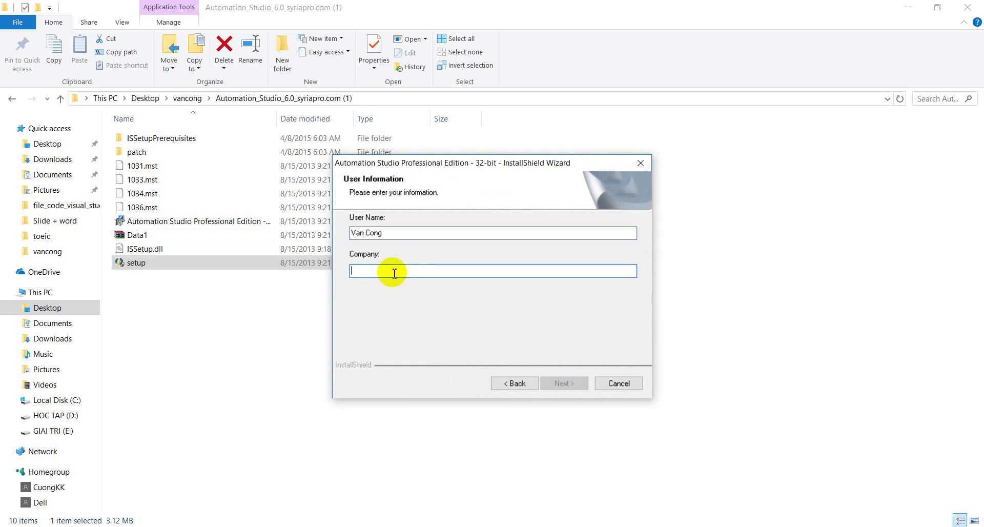
type("PLC - Automation")
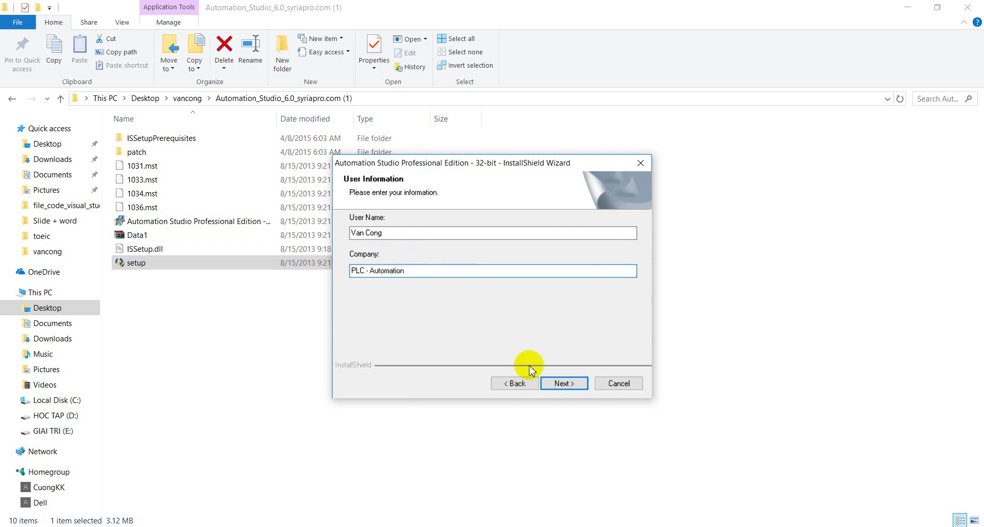
left_click(563, 384)
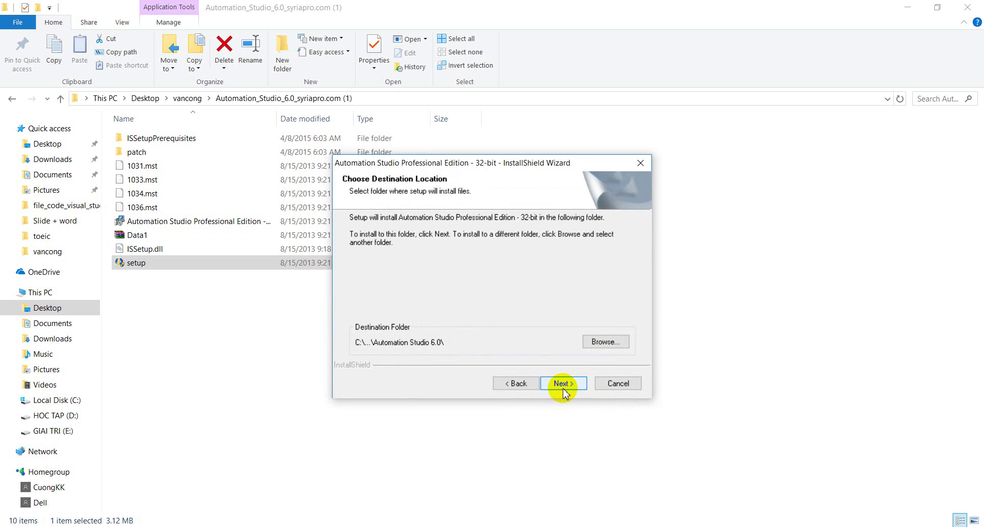
- Keep the default destination folder, add the OPC feature to Automation Studio 6.0, and start the installation
left_click(565, 388)
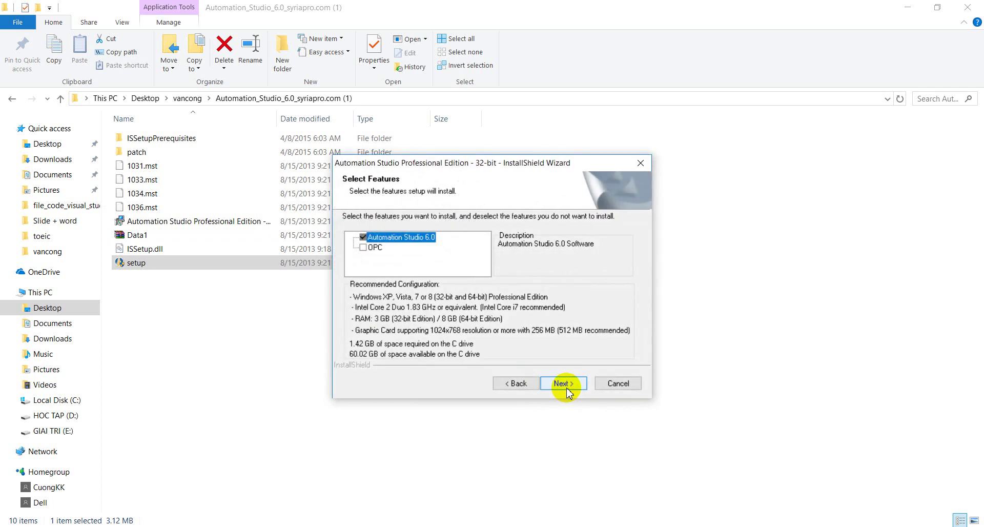
left_click(363, 247)
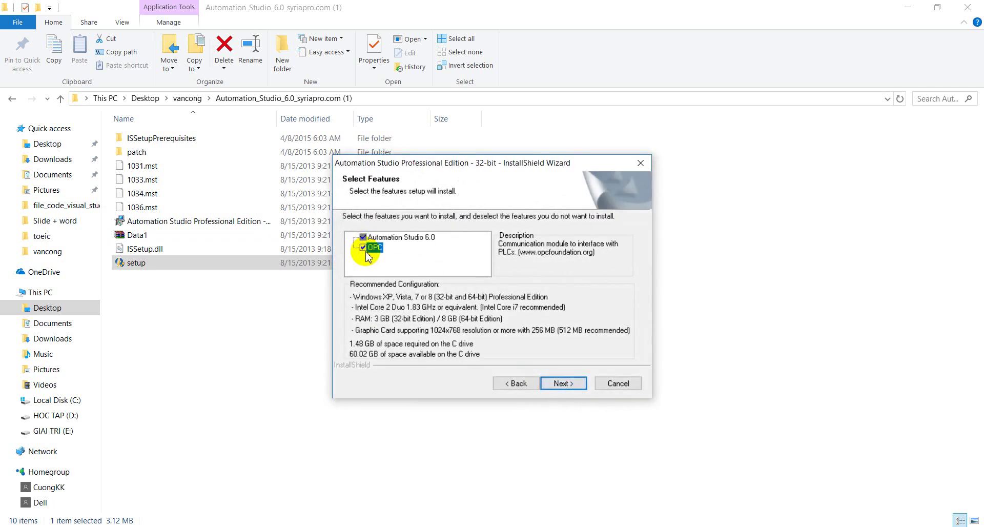
left_click(563, 383)
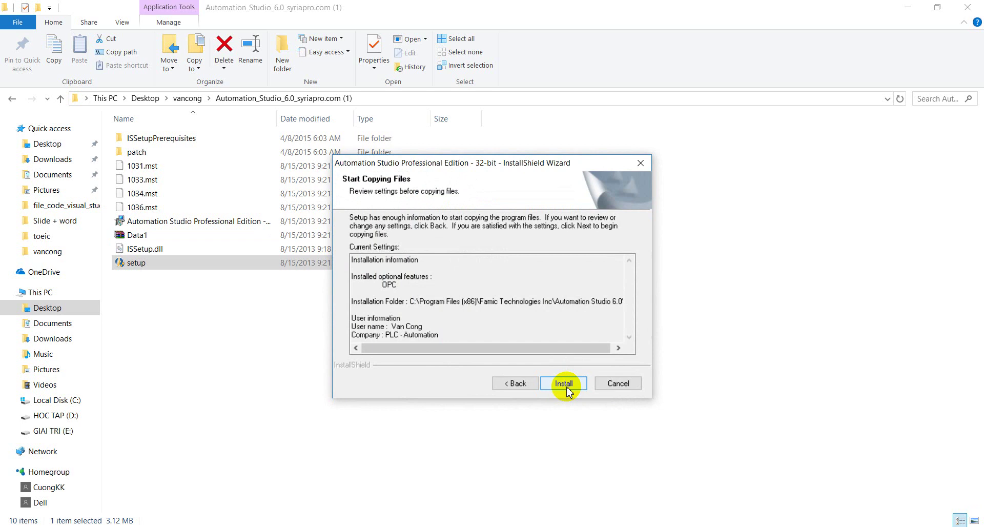
left_click(566, 387)
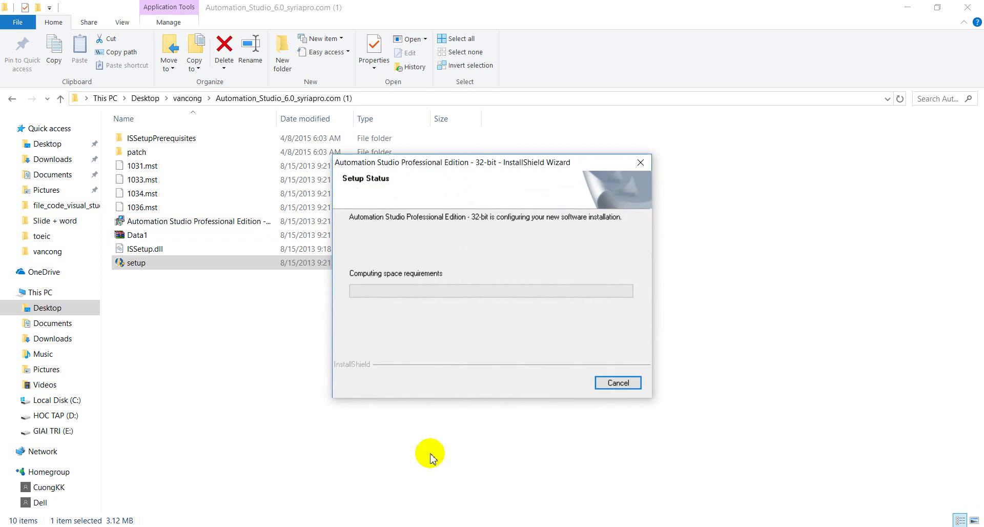
- Switch to WordPad and add the line "có OPC chắc có thể kết nối với các phần mềm khác >>" below the existing text
key("alt+Tab")
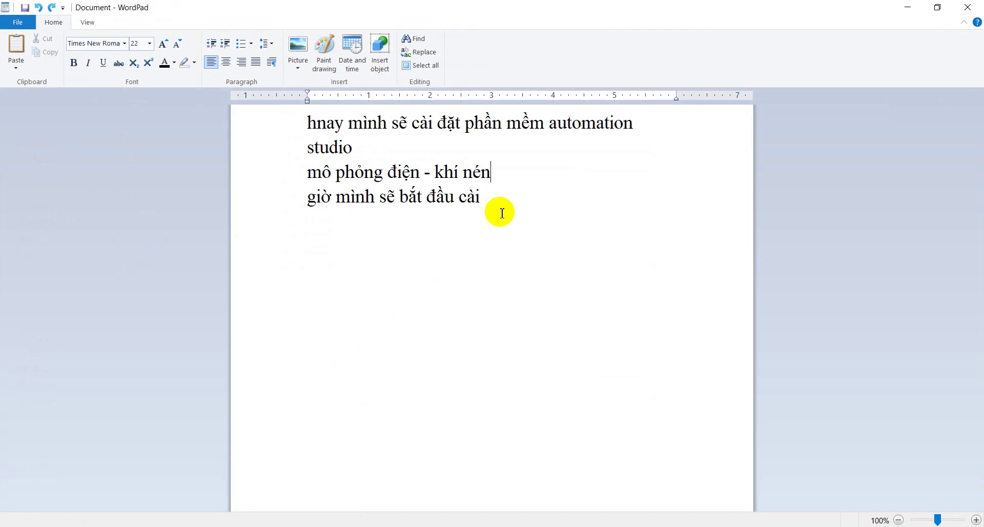
key("Return")
type("co OPC chăc ")
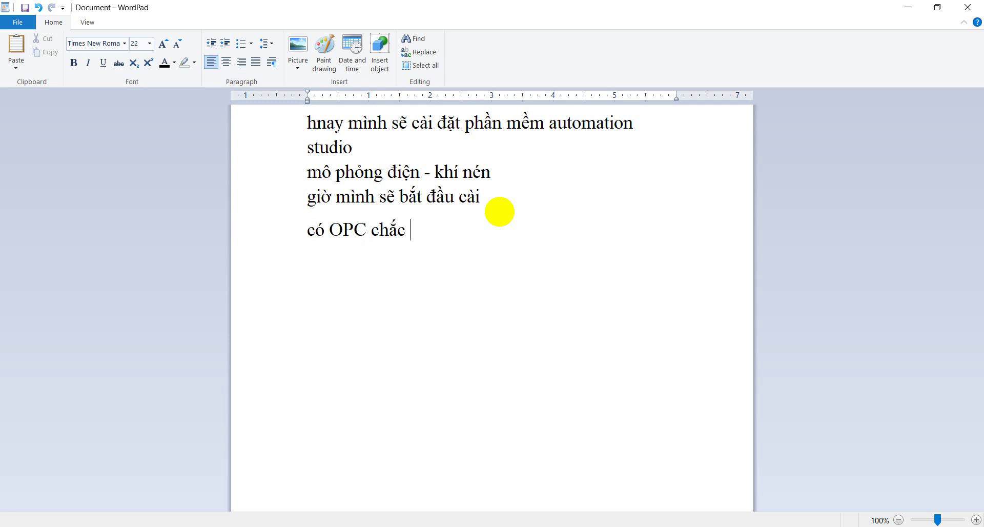
type("có thẻ kee")
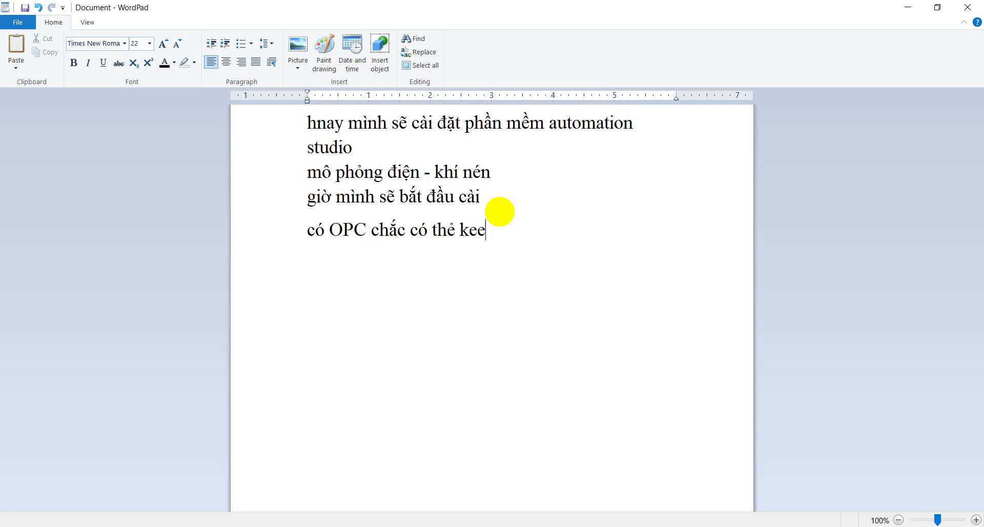
key("BackSpace")
key("BackSpace")
key("BackSpace")
key("BackSpace")
type("kết nối với các p")
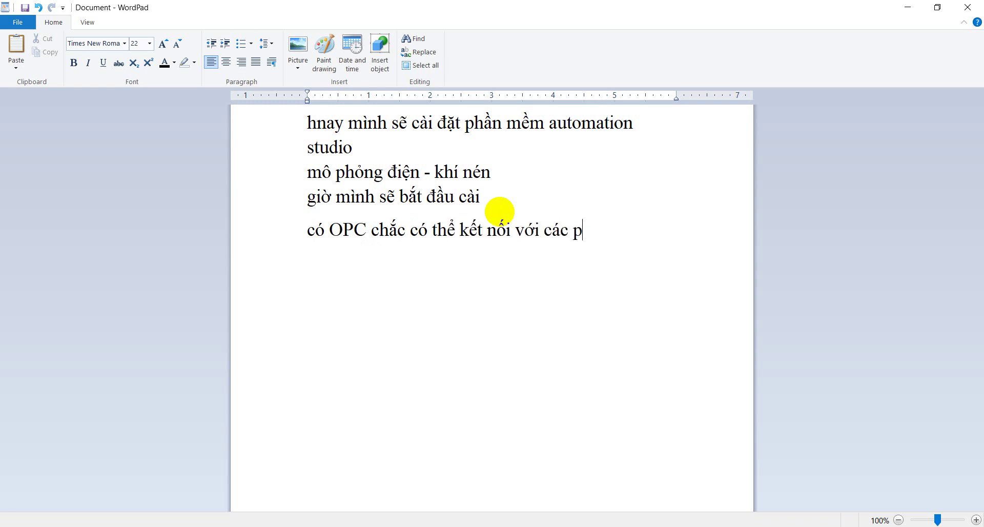
type("hần mềm khac")
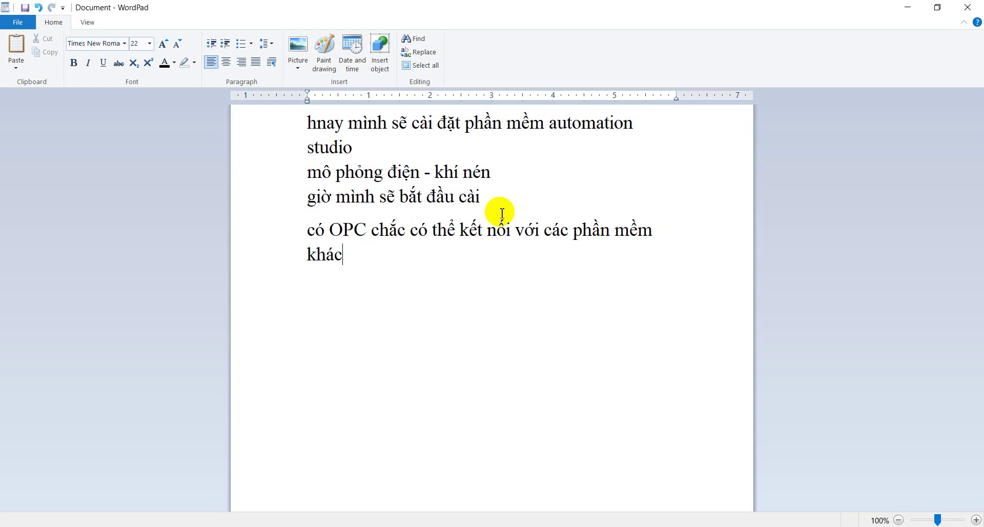
type(" >>")
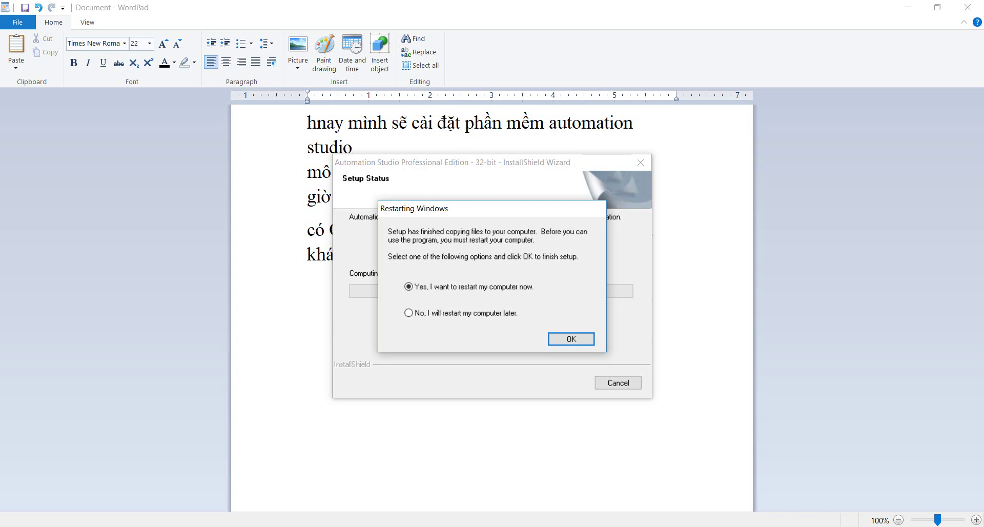
- Choose to restart the computer later and finish the Automation Studio installation wizard
left_click(452, 314)
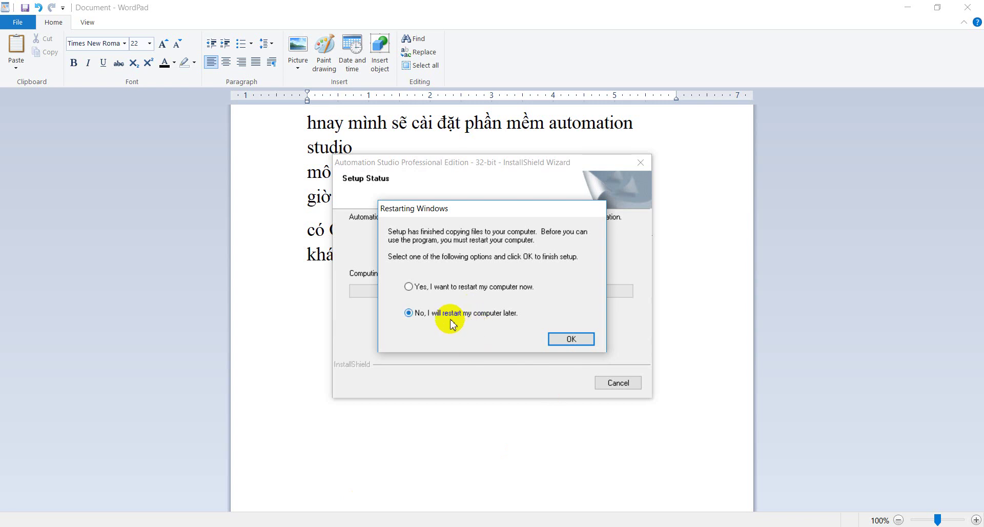
left_click(570, 340)
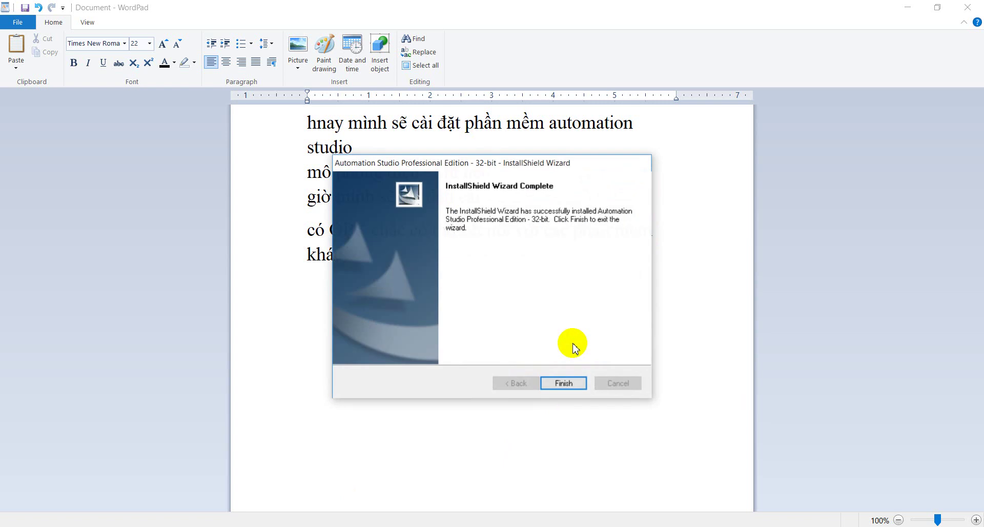
left_click(563, 384)
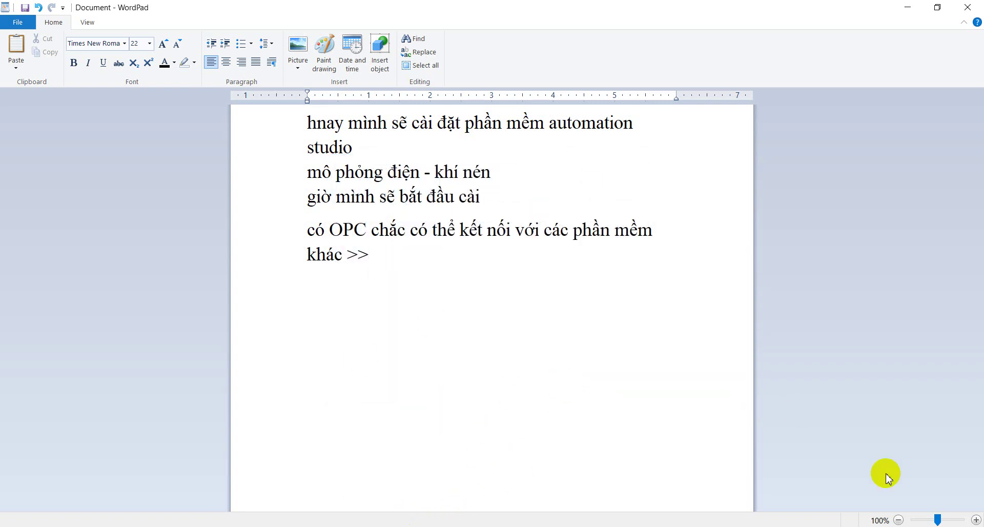
- Show the desktop and launch Automation Studio 6.0 from its shortcut
left_click(978, 524)
left_click(179, 185)
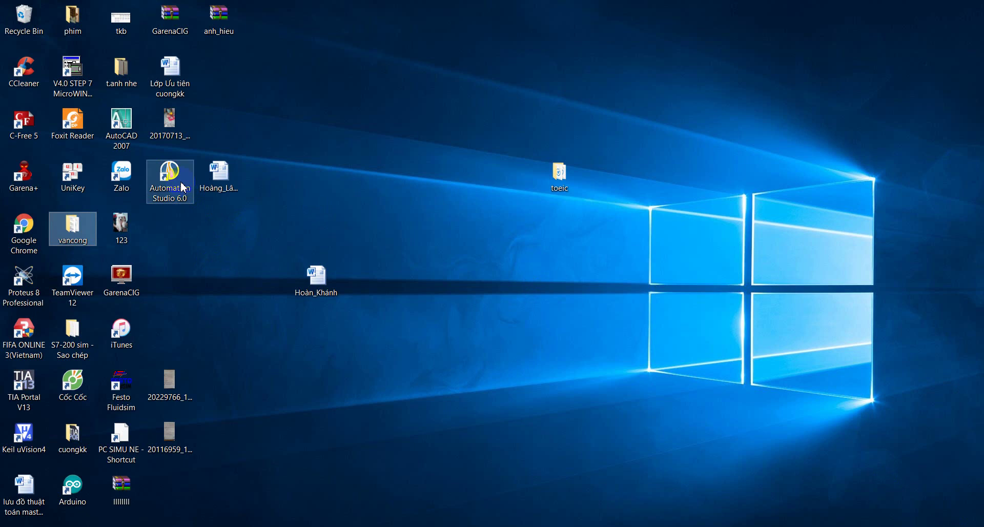
double_click(183, 187)
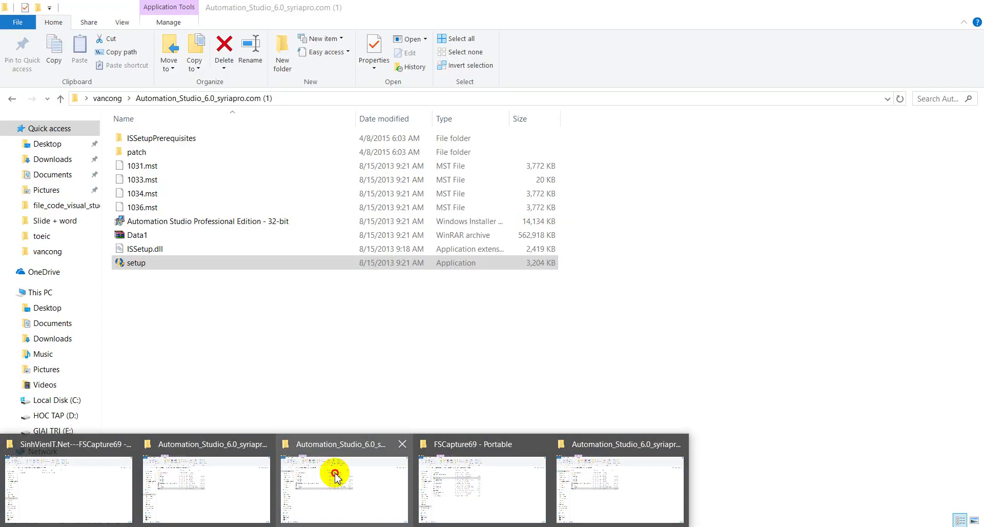
- Open the patch folder inside the installer folder and exit Automation Studio from the License Information window
left_click(330, 472)
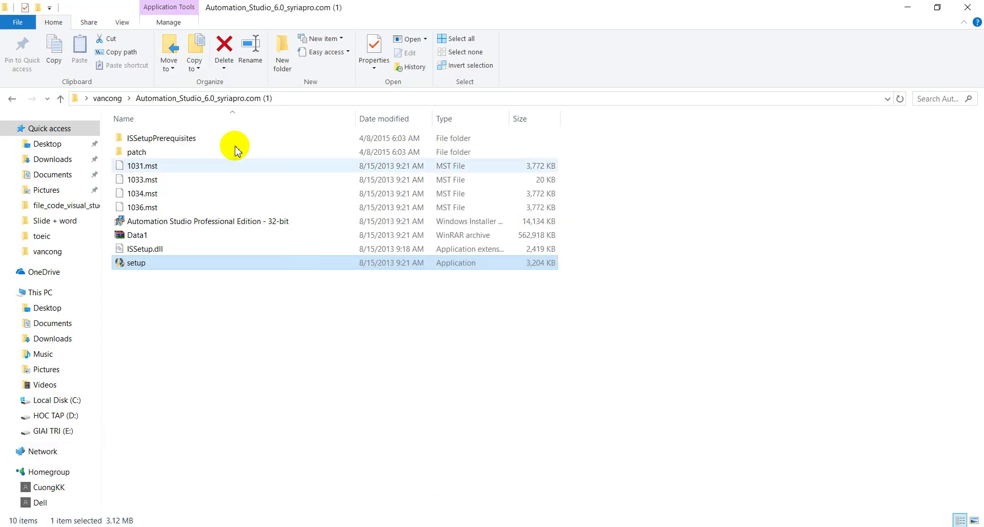
double_click(136, 152)
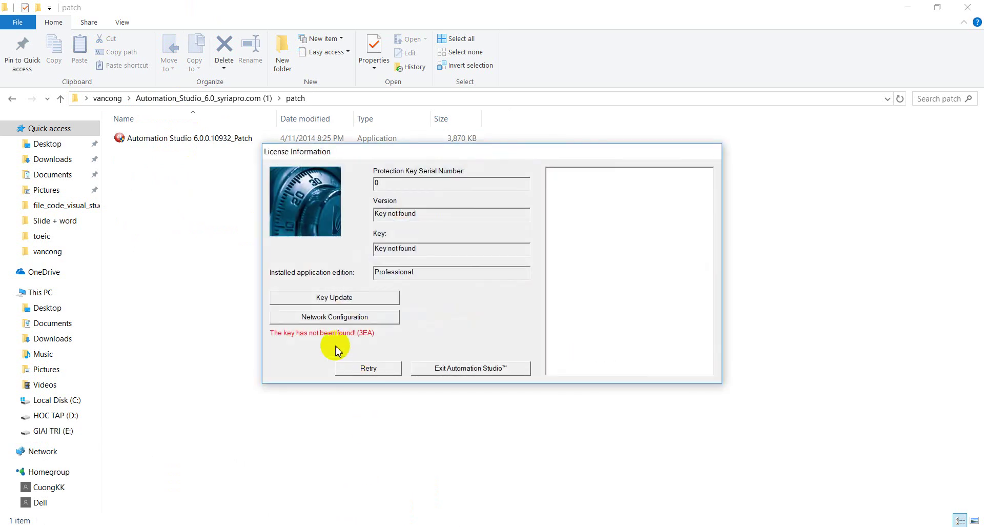
left_click(455, 368)
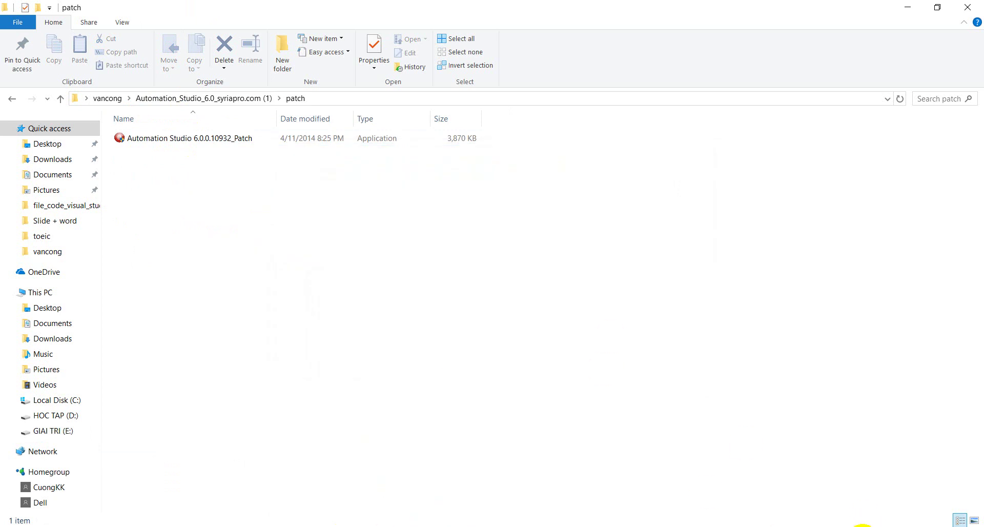
- Open the Network and Sharing Center, go to the adapter settings and disable the Ethernet connection
right_click(863, 524)
left_click(861, 519)
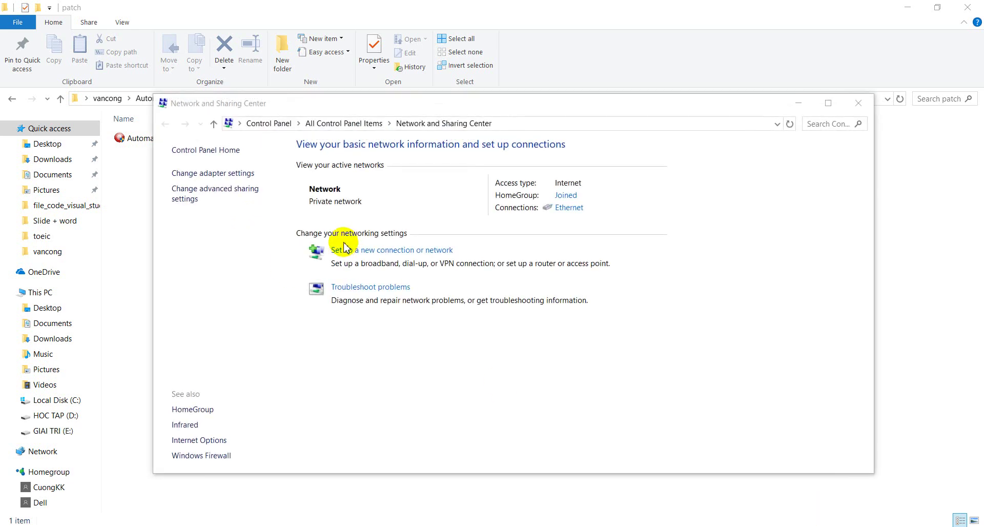
left_click(236, 174)
left_click(253, 191)
right_click(253, 193)
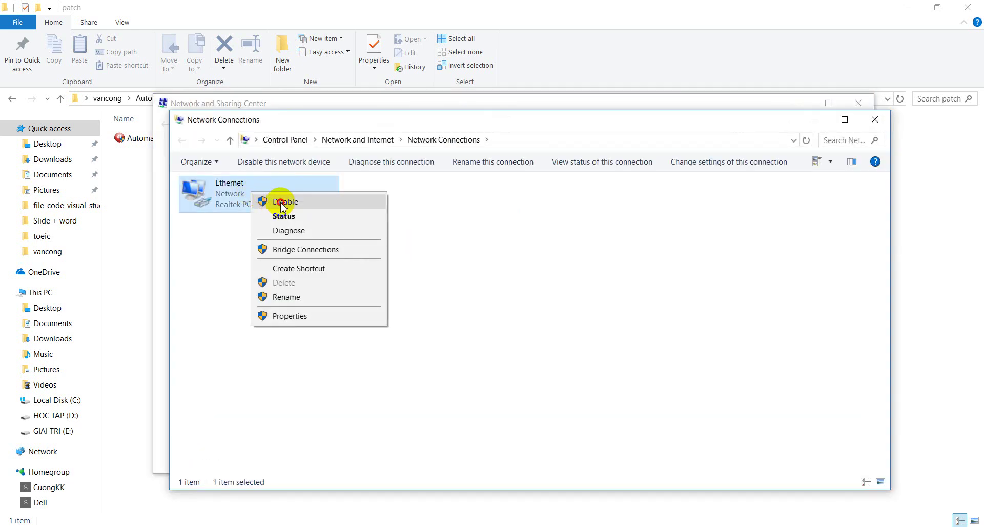
left_click(281, 202)
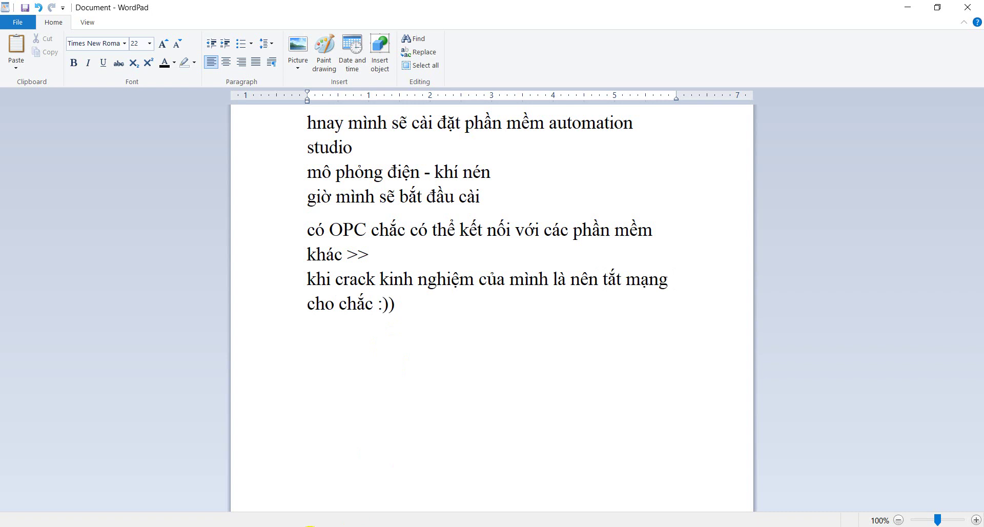
- Return to the patch folder, launch Automation Studio 6.0.0.10932_Patch and start patching
mouse_move(328, 526)
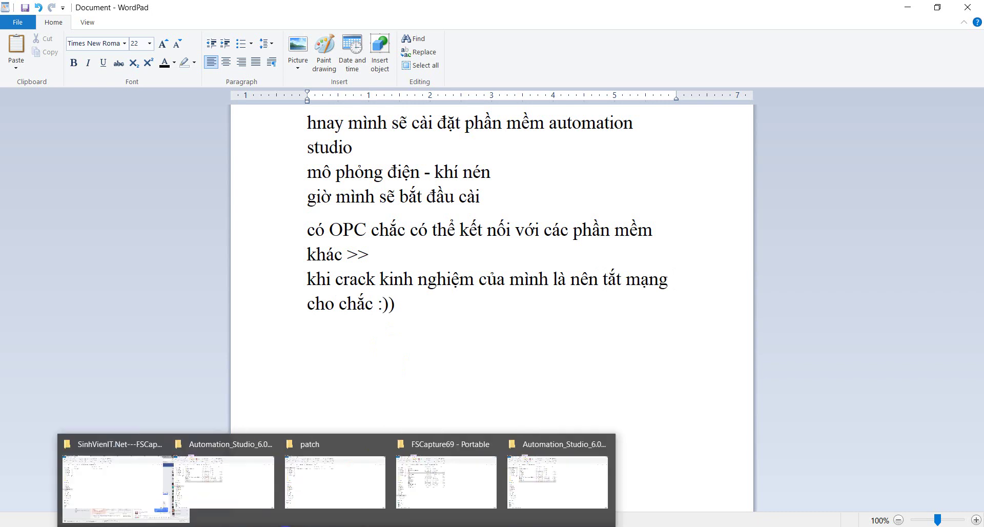
left_click(310, 485)
left_click(171, 145)
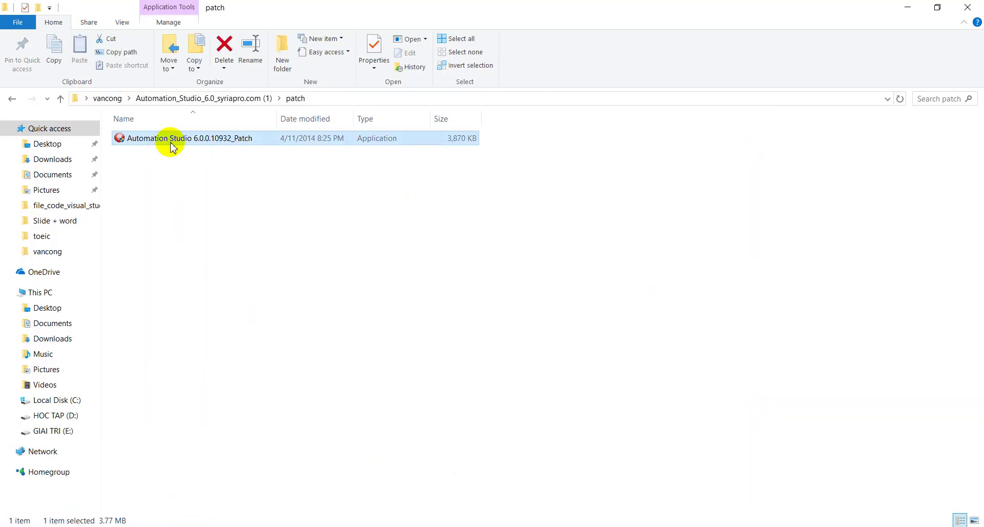
right_click(171, 146)
left_click(220, 180)
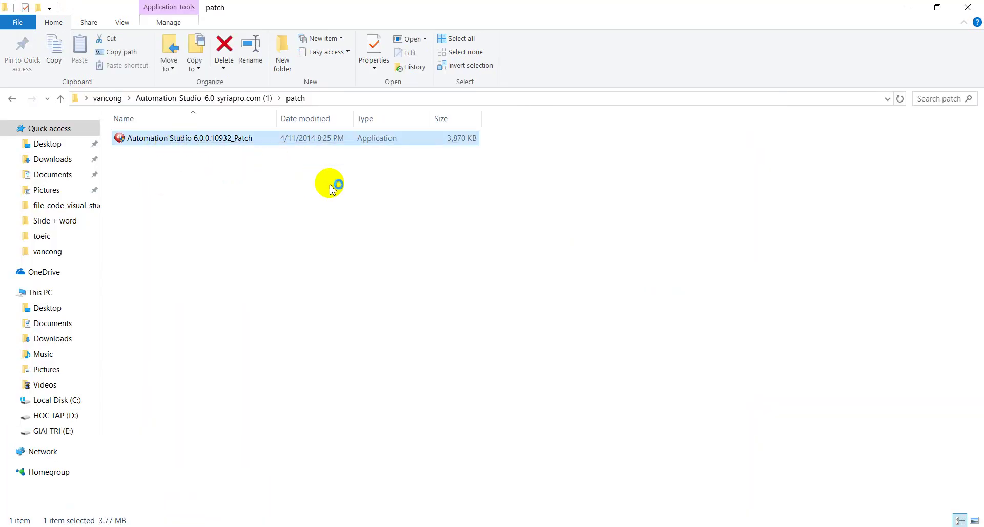
left_click(445, 401)
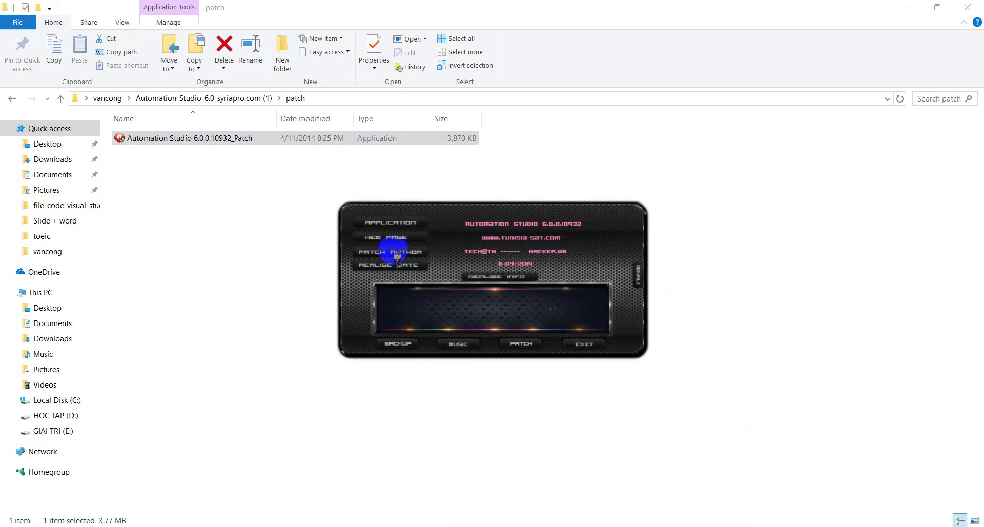
left_click(521, 347)
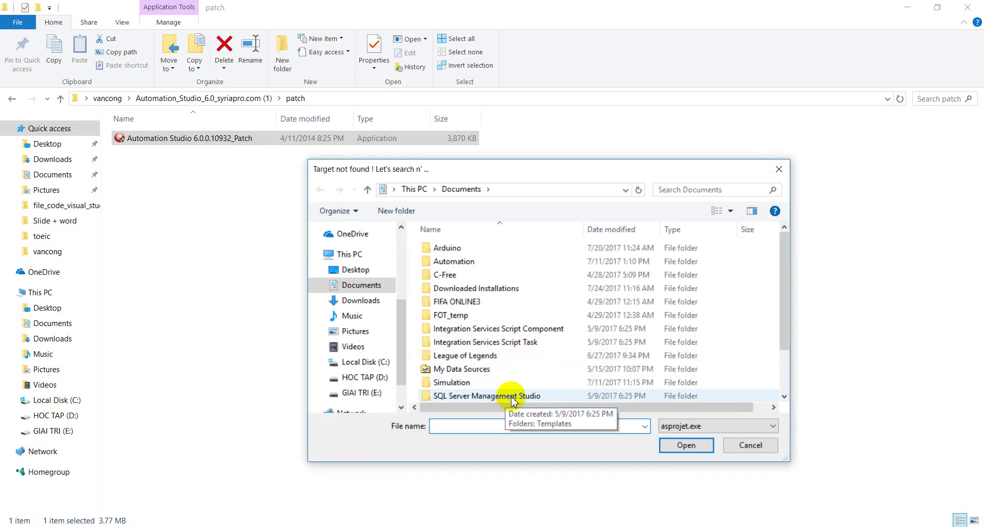
- Browse to C:\Program Files (x86) in the target dialog and search its folders for the location of asprojet.exe
left_click_drag(400, 363, 404, 382)
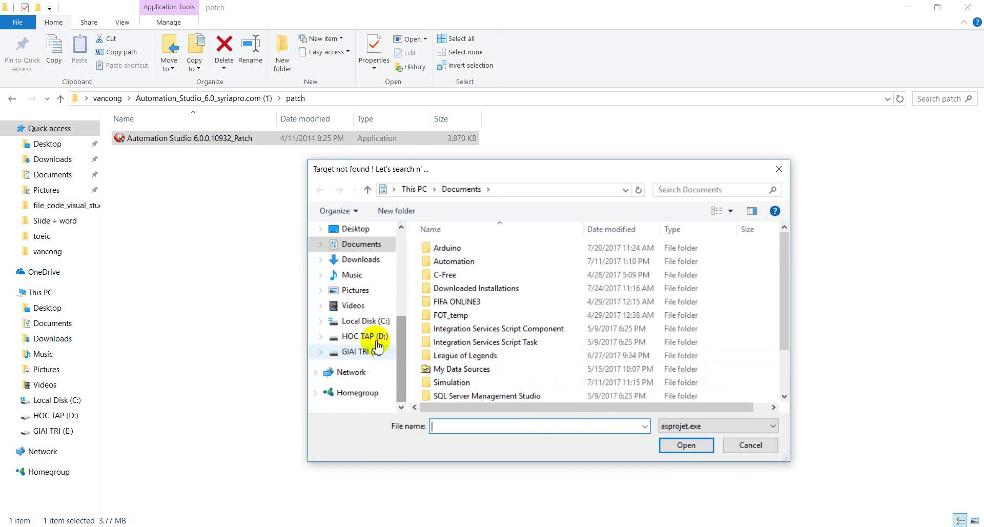
left_click(372, 321)
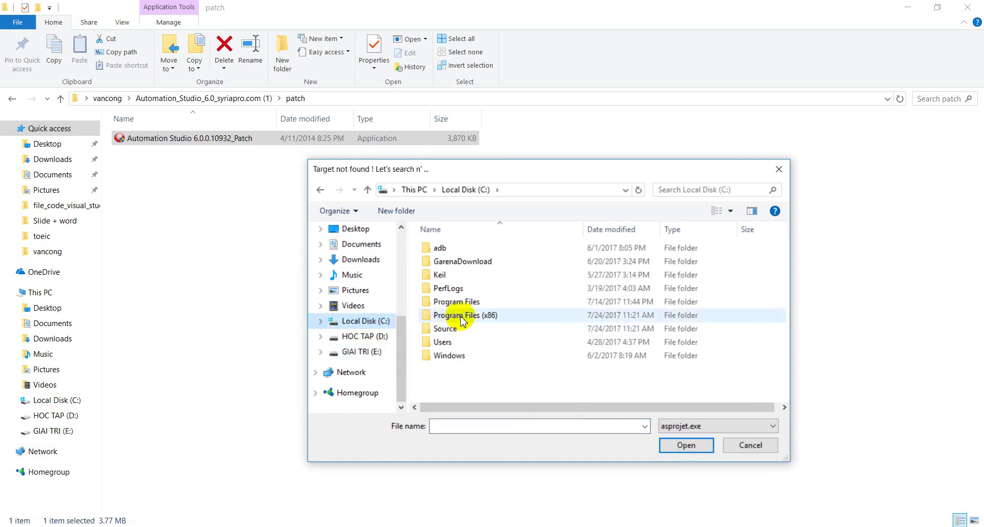
double_click(463, 315)
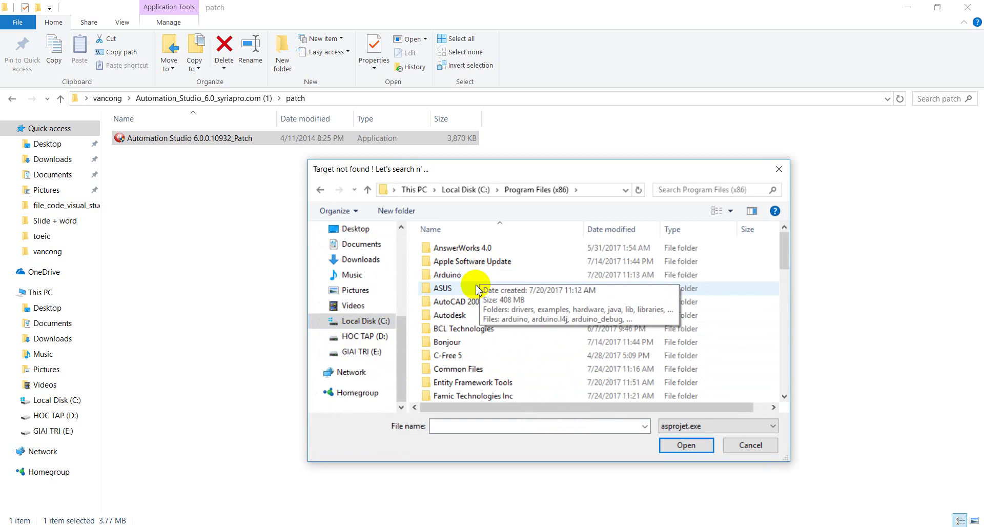
scroll(476, 324, "down", 2)
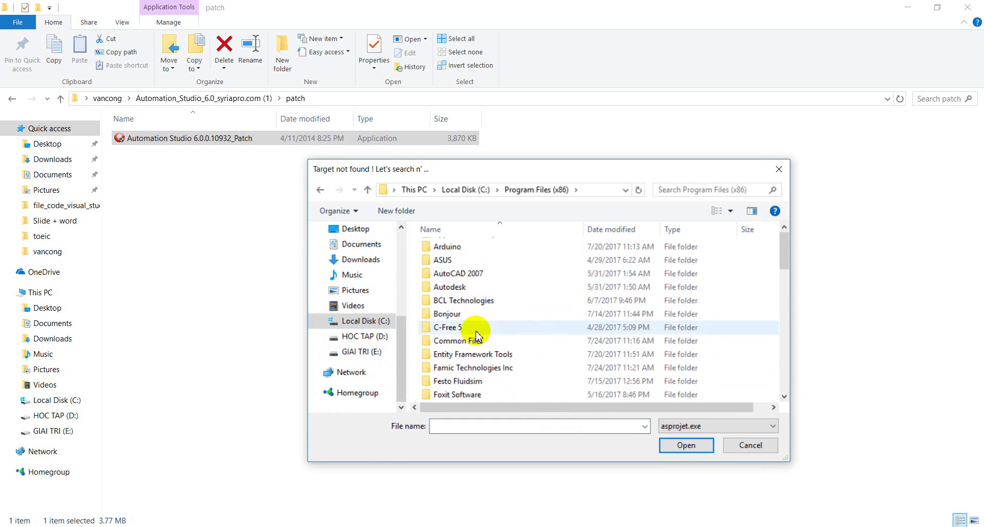
scroll(482, 335, "down", 2)
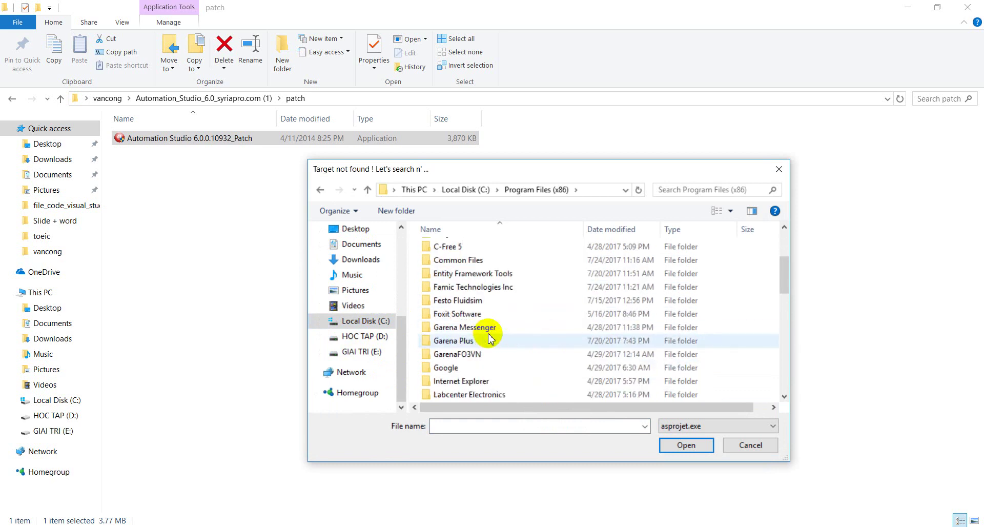
scroll(488, 354, "down", 6)
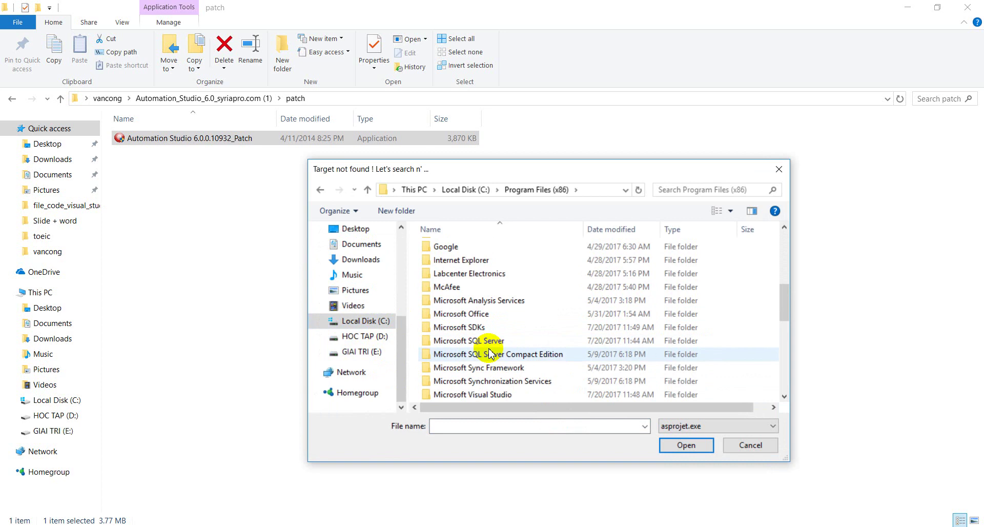
scroll(482, 372, "down", 4)
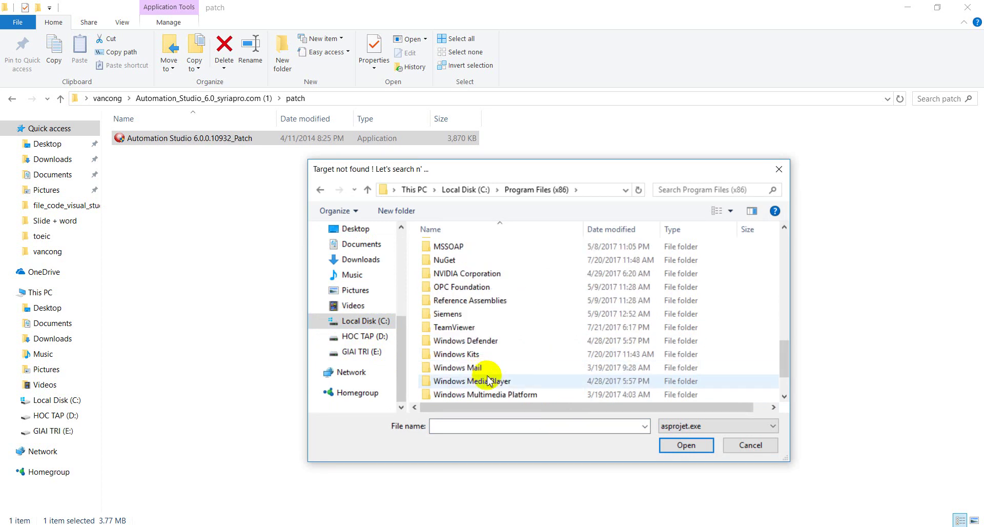
scroll(474, 354, "up", 7)
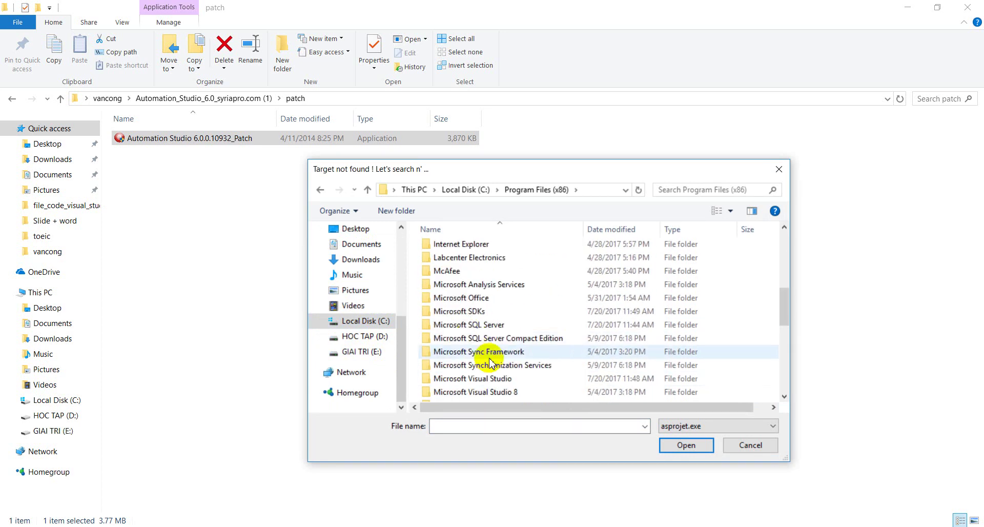
scroll(479, 359, "up", 4)
scroll(486, 333, "up", 1)
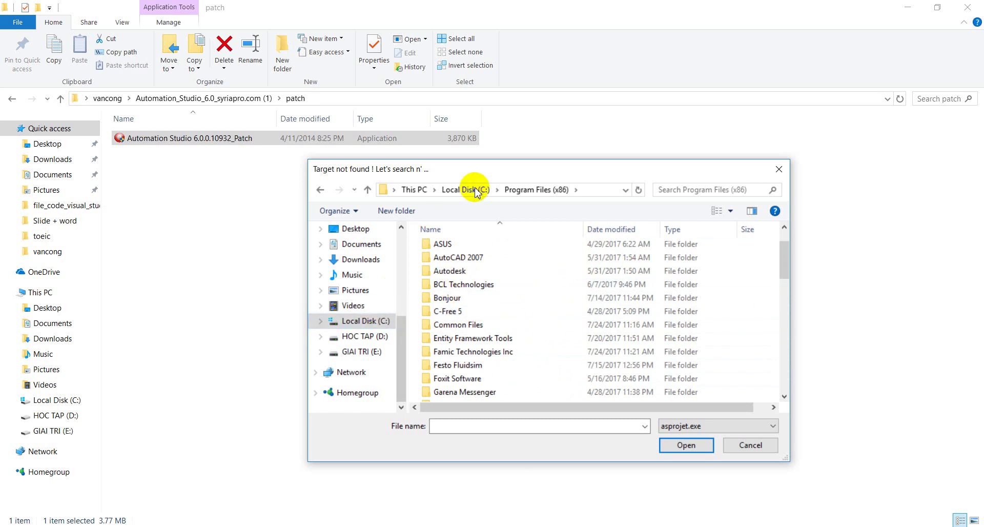
- Search the folders in C:\Program Files for the patch target and close the file selection dialog
left_click(451, 190)
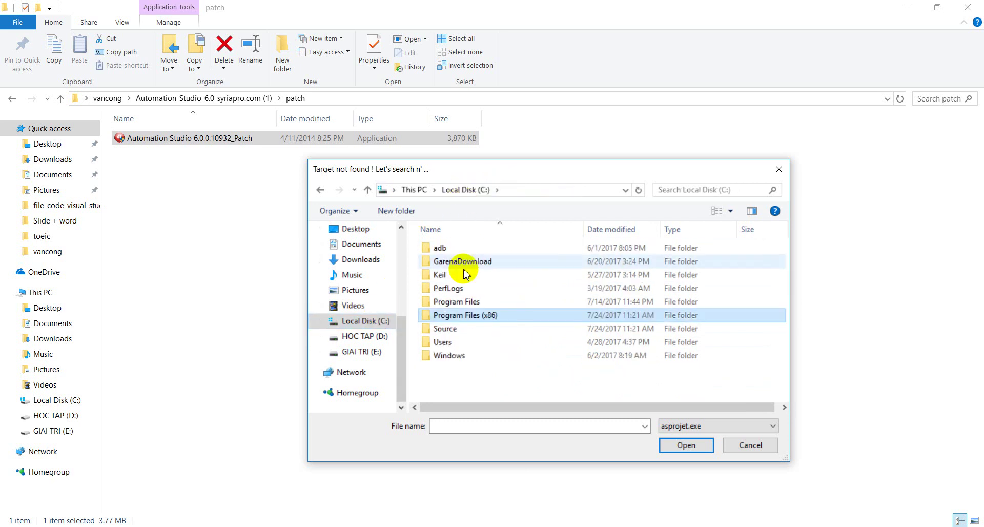
left_click(467, 304)
double_click(467, 303)
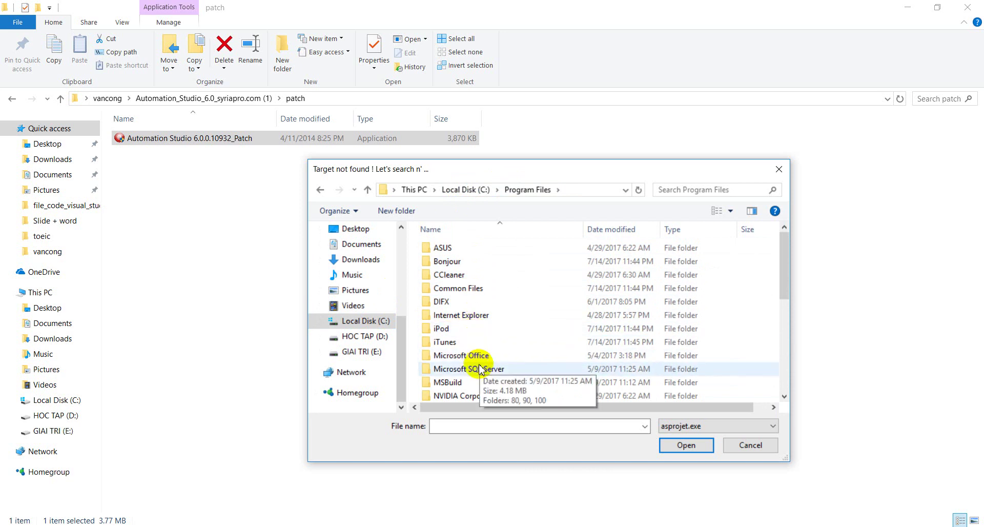
scroll(480, 368, "down", 5)
scroll(480, 361, "up", 5)
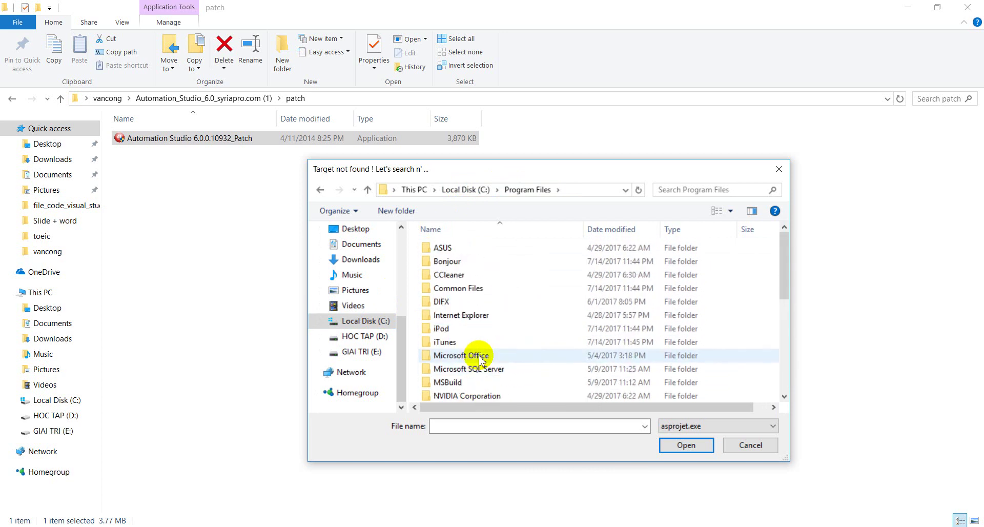
left_click(779, 168)
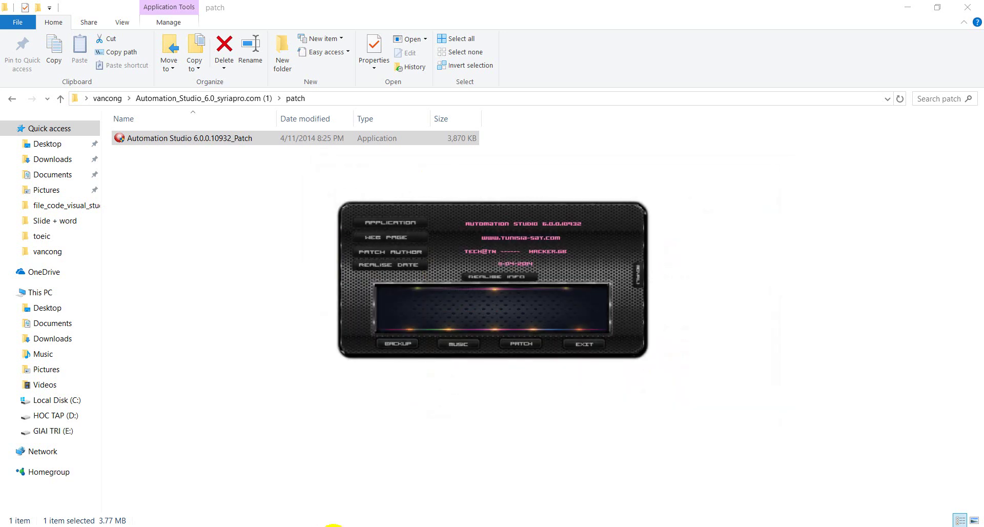
- Switch to Chrome and examine the sinhvienit.net forum post on Automation Studio 6.0, including its requirements and download links
mouse_move(313, 525)
left_click(307, 494)
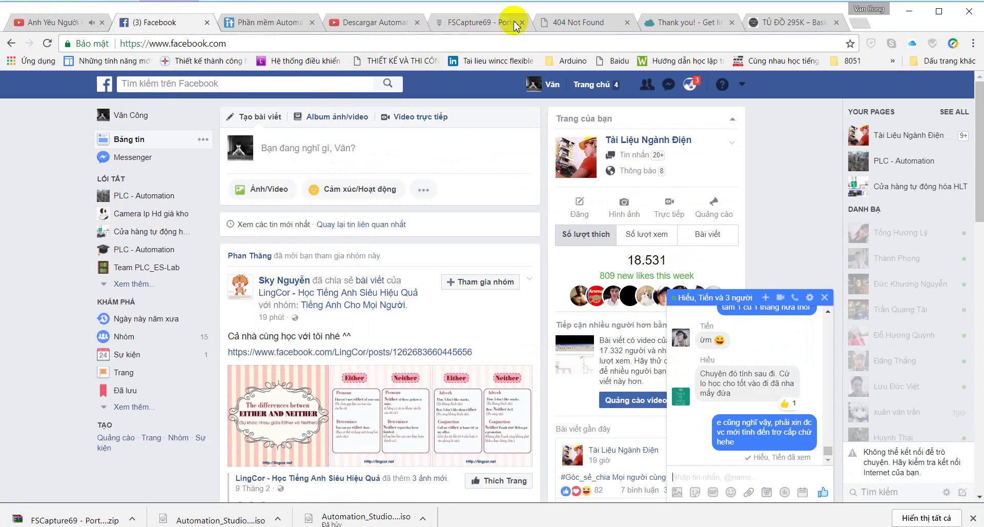
left_click(246, 20)
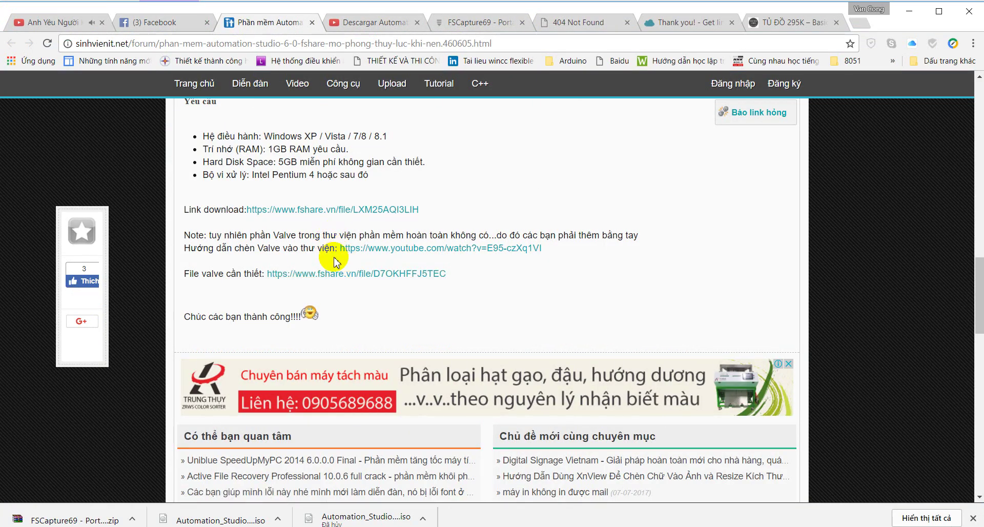
scroll(336, 262, "up", 4)
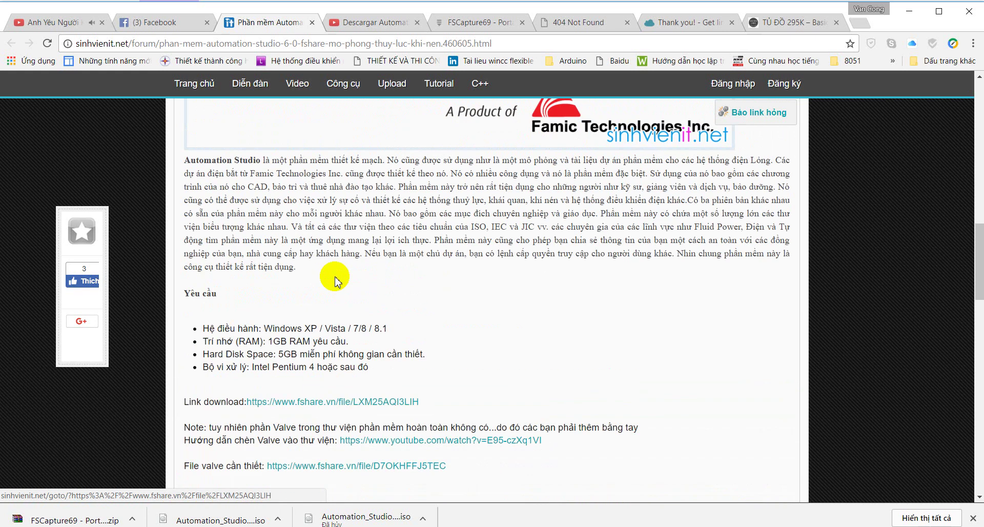
scroll(336, 279, "up", 8)
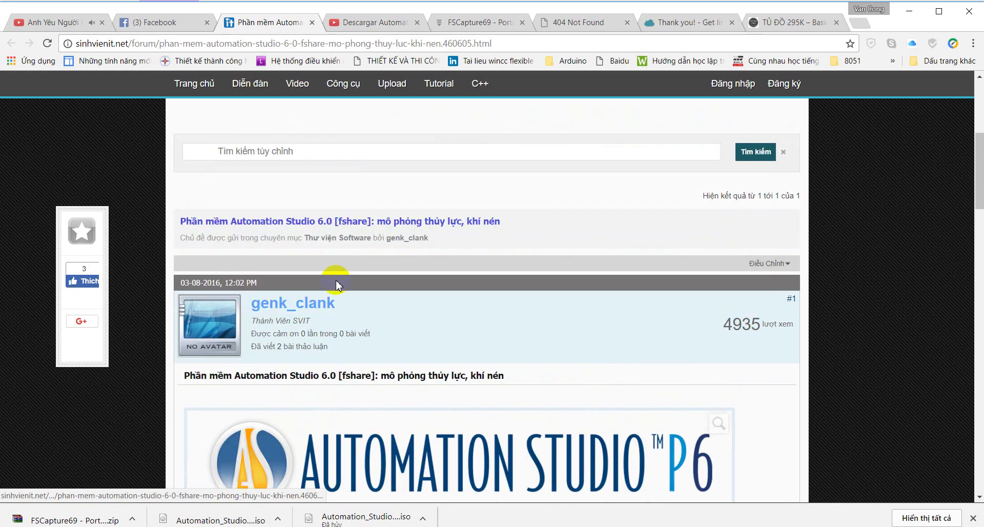
scroll(335, 284, "up", 5)
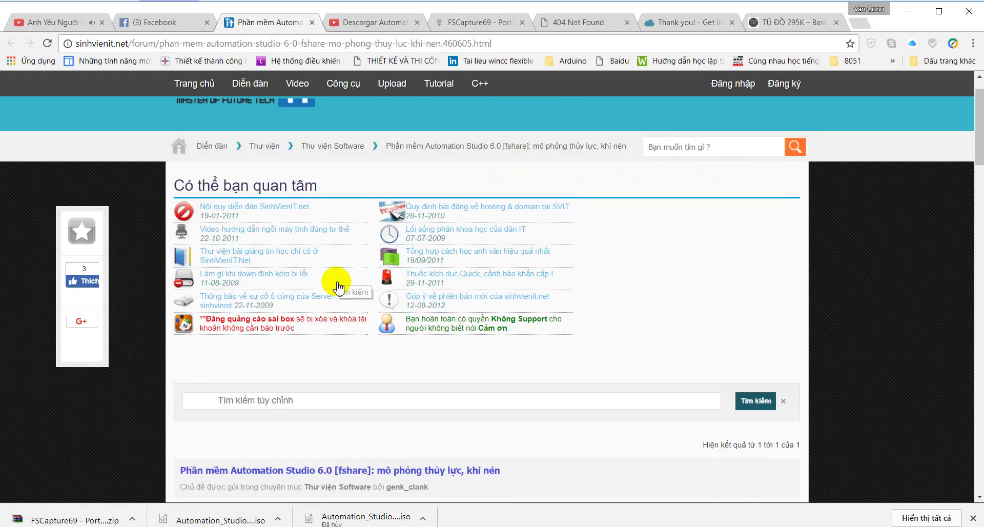
scroll(338, 288, "up", 1)
scroll(338, 287, "down", 18)
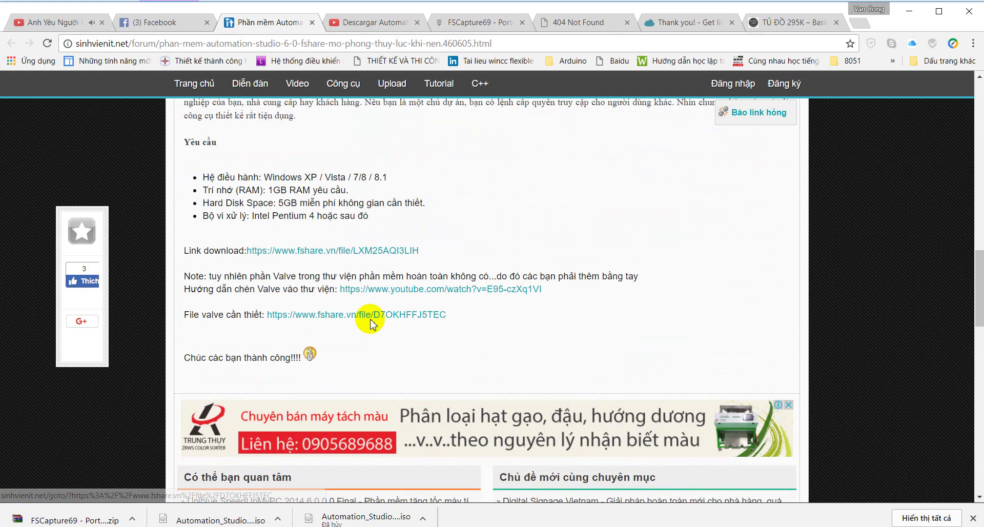
scroll(371, 323, "down", 3)
- Show the desktop, view the properties of the Automation Studio 6.0 shortcut and open its file location
key("super+d")
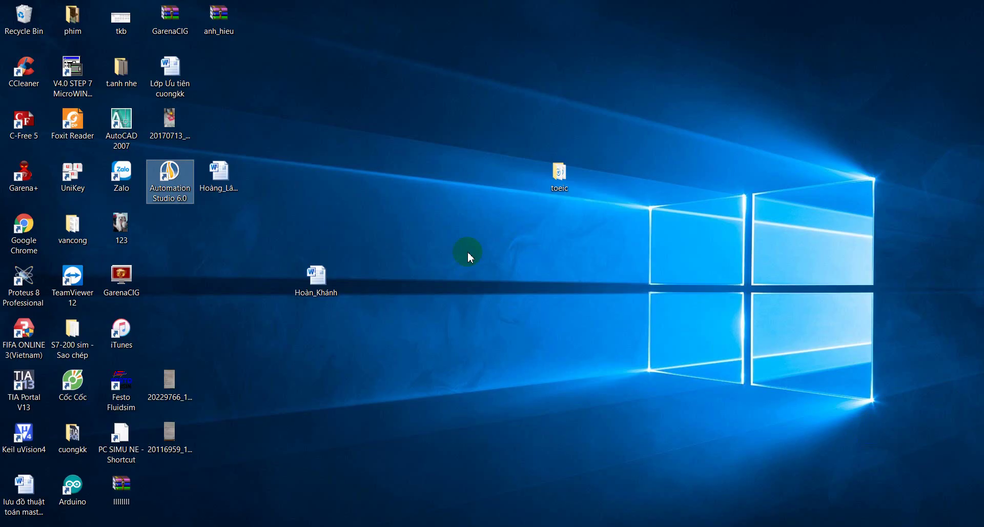
right_click(162, 174)
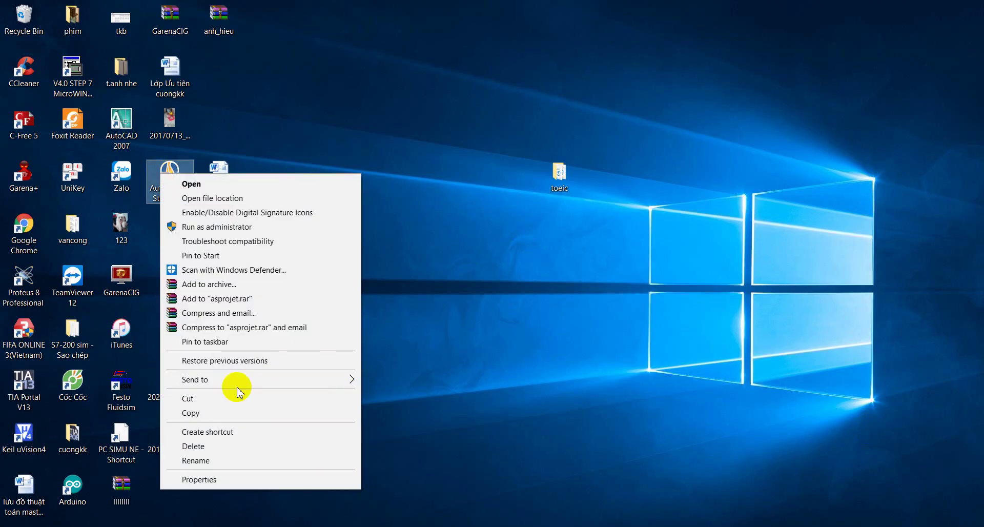
left_click(207, 479)
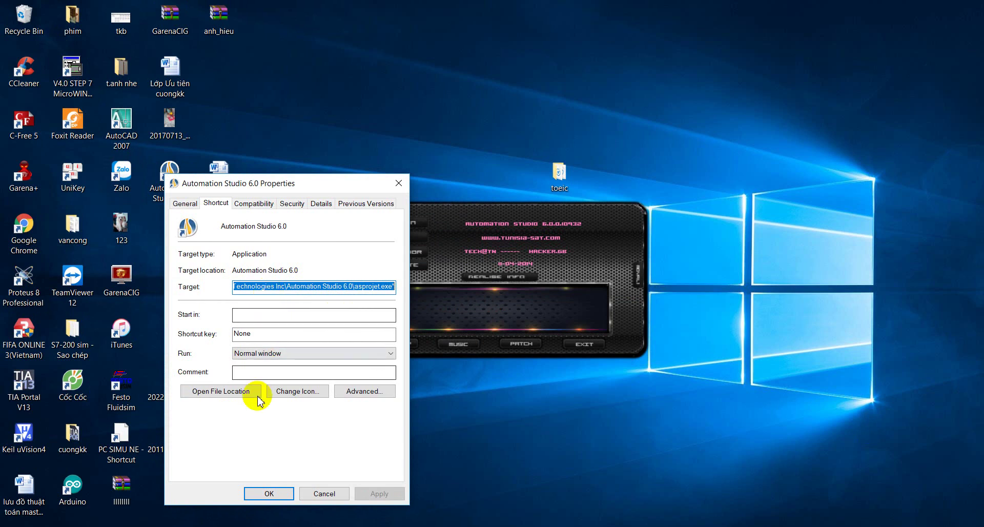
left_click(234, 392)
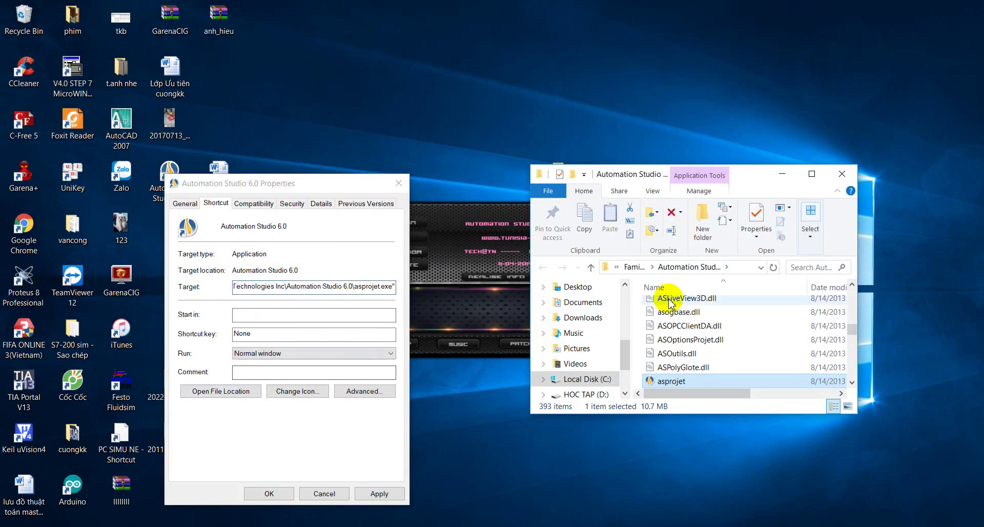
- Display the full path of the Automation Studio 6.0 installation folder and examine its parent folders
left_click(760, 267)
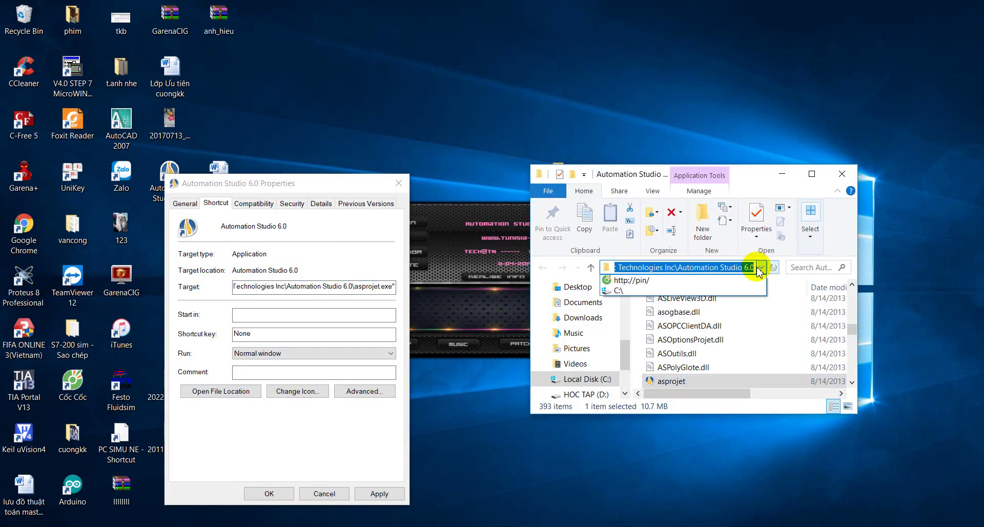
left_click(720, 267)
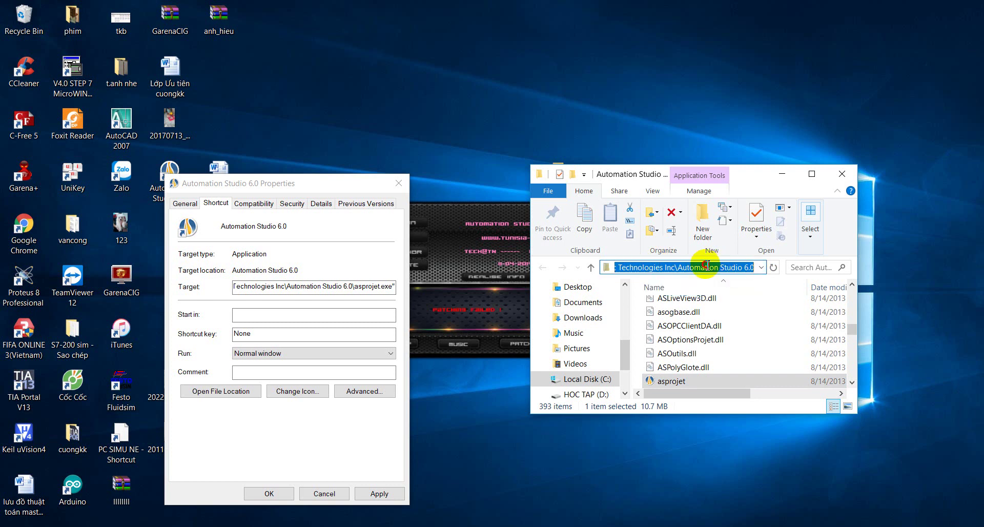
left_click(690, 267)
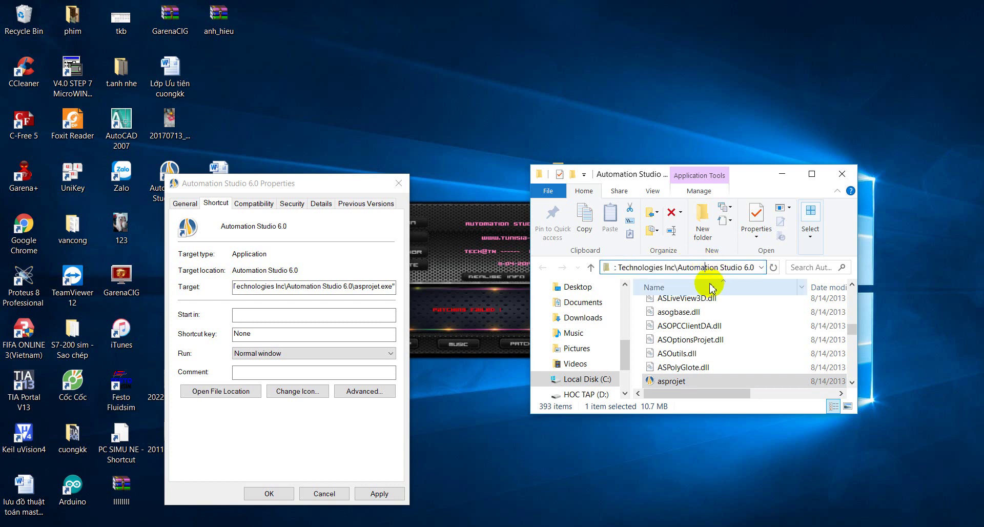
key("Left")
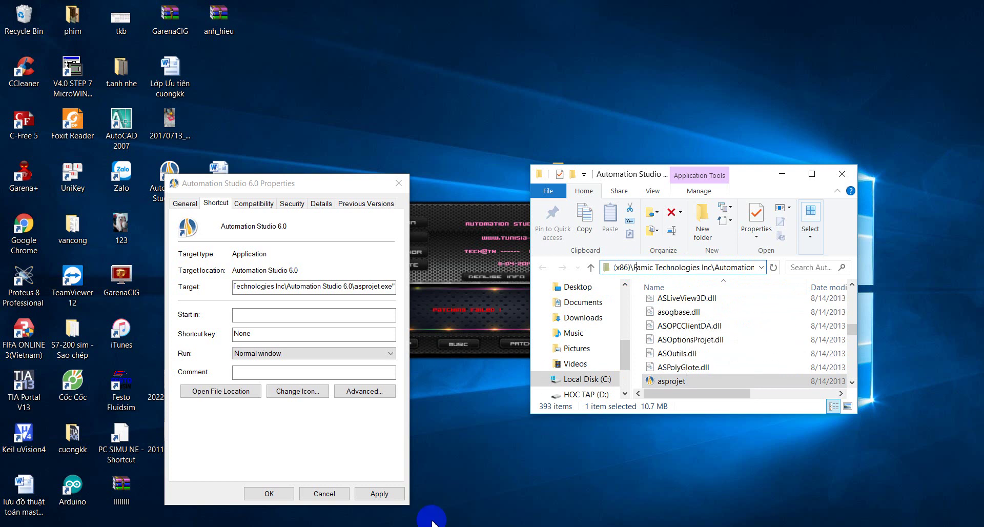
- Bring the Automation Studio 6.0 patcher back to the front and start the patch
mouse_move(333, 526)
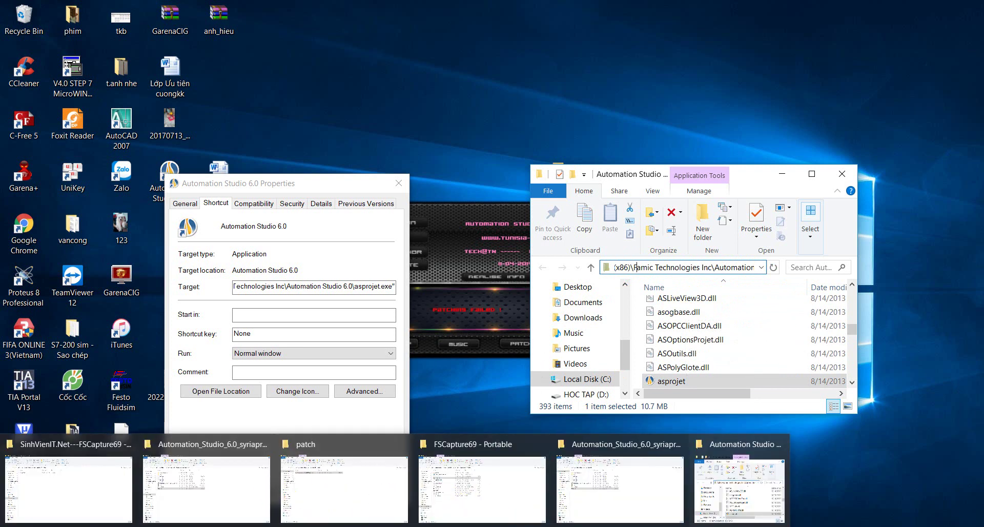
mouse_move(412, 526)
left_click(407, 500)
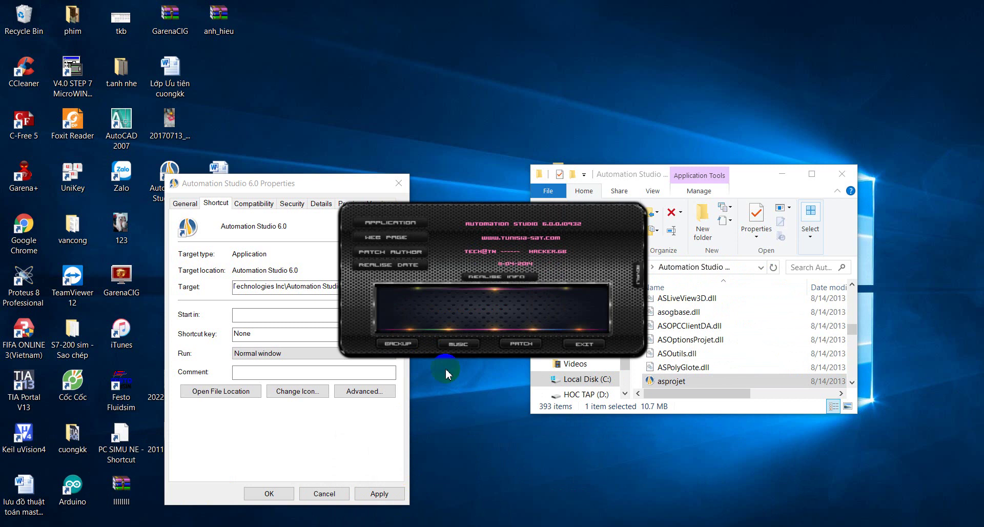
left_click(521, 343)
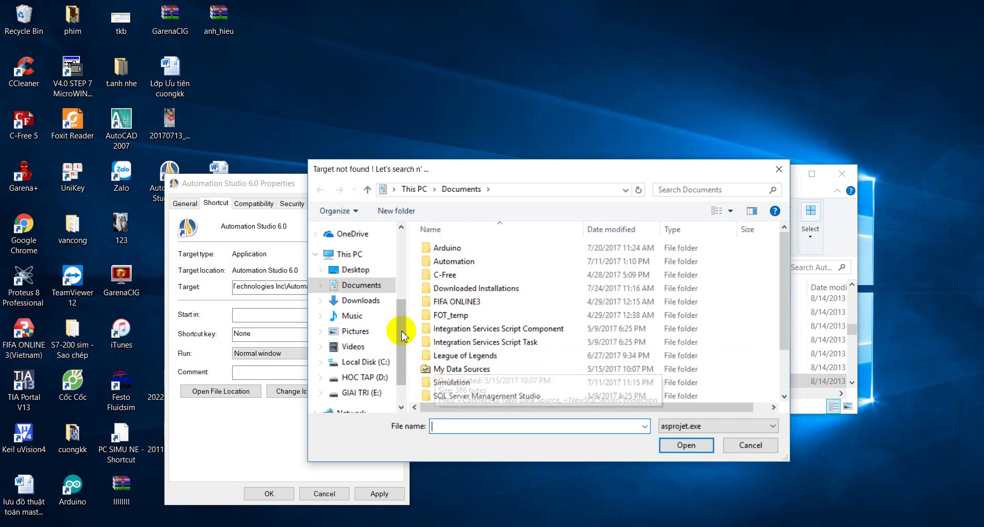
- Choose asprojet in C:\Program Files (x86)\Famic Technologies Inc\Automation Studio 6.0 as the patch target
left_click_drag(402, 334, 403, 338)
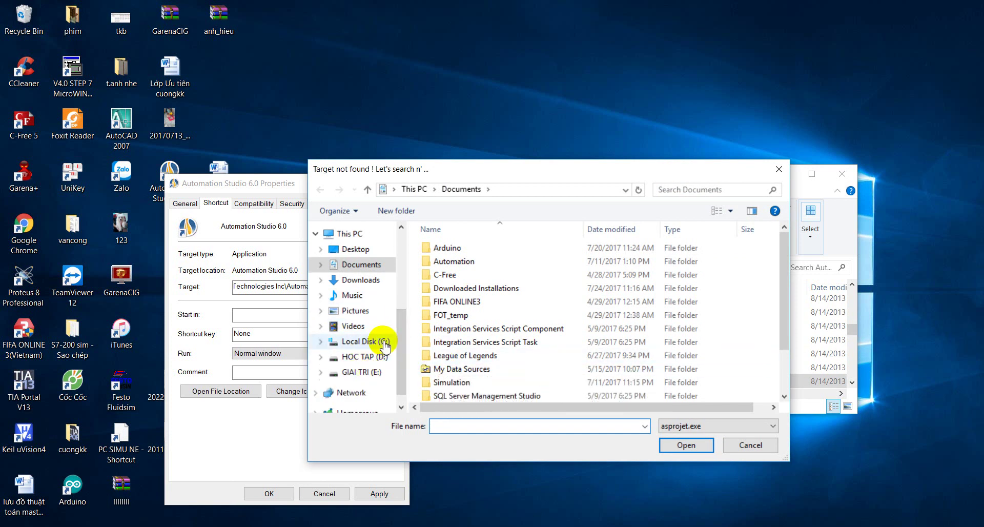
left_click(378, 341)
double_click(451, 302)
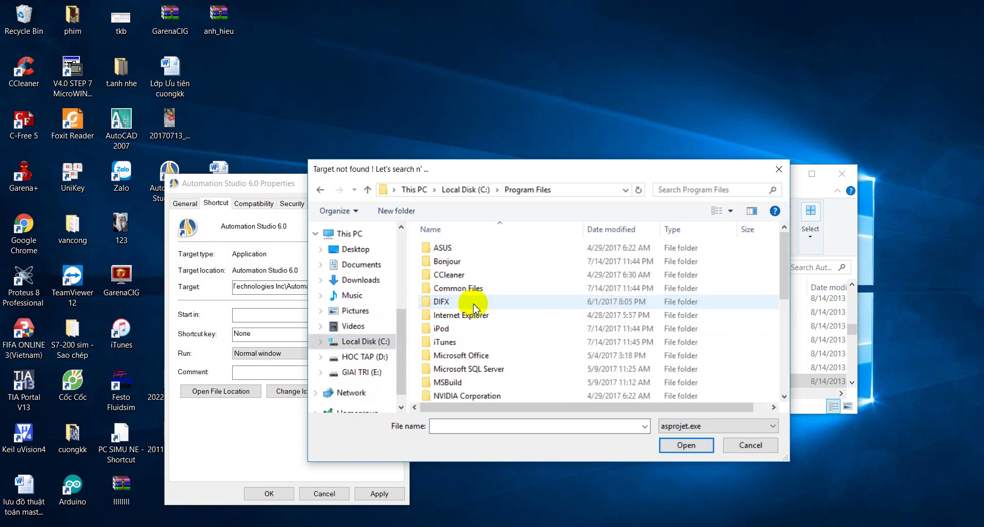
left_click(320, 189)
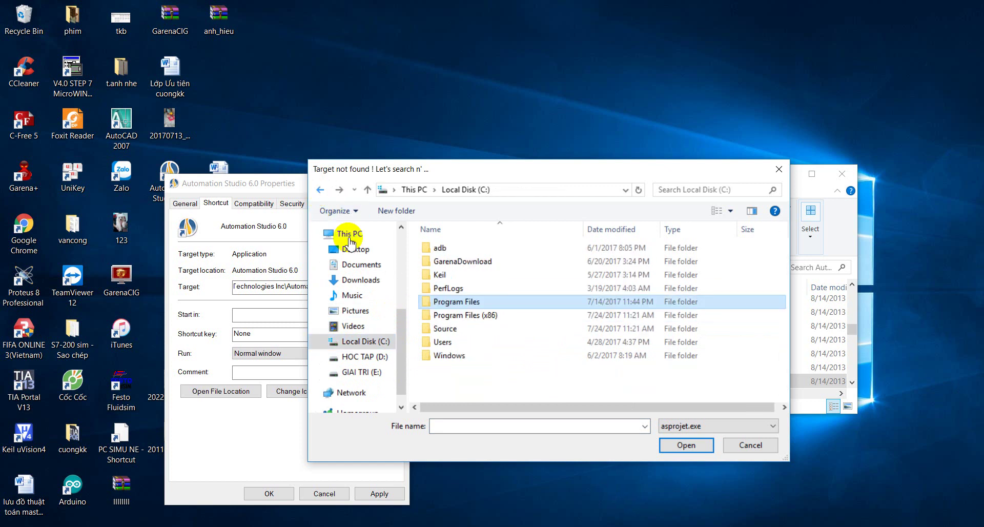
double_click(453, 318)
scroll(461, 318, "down", 3)
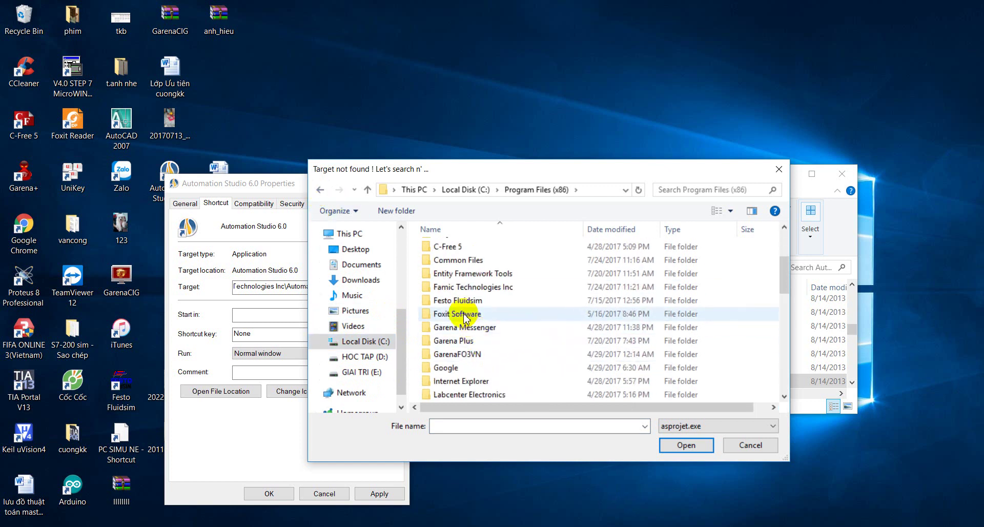
double_click(472, 287)
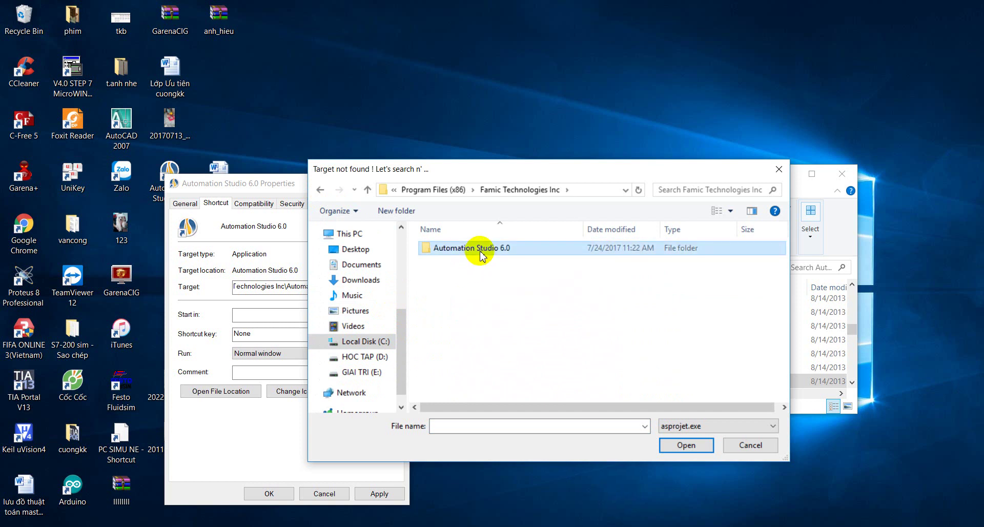
double_click(472, 248)
scroll(478, 264, "down", 5)
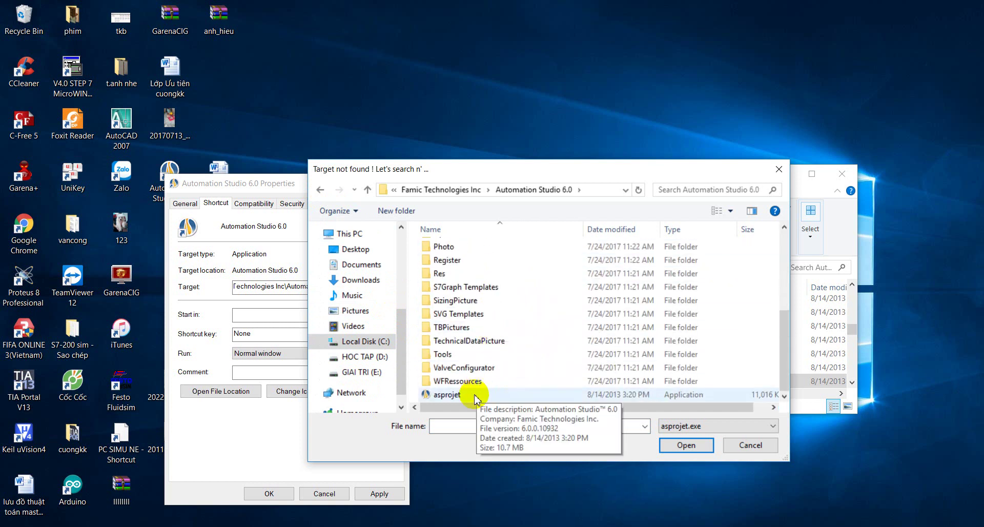
left_click(561, 394)
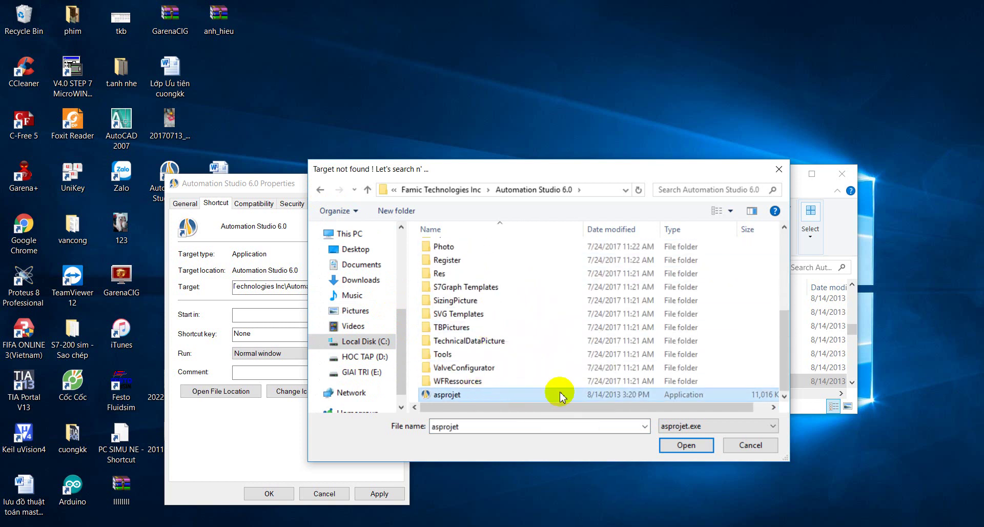
left_click(687, 446)
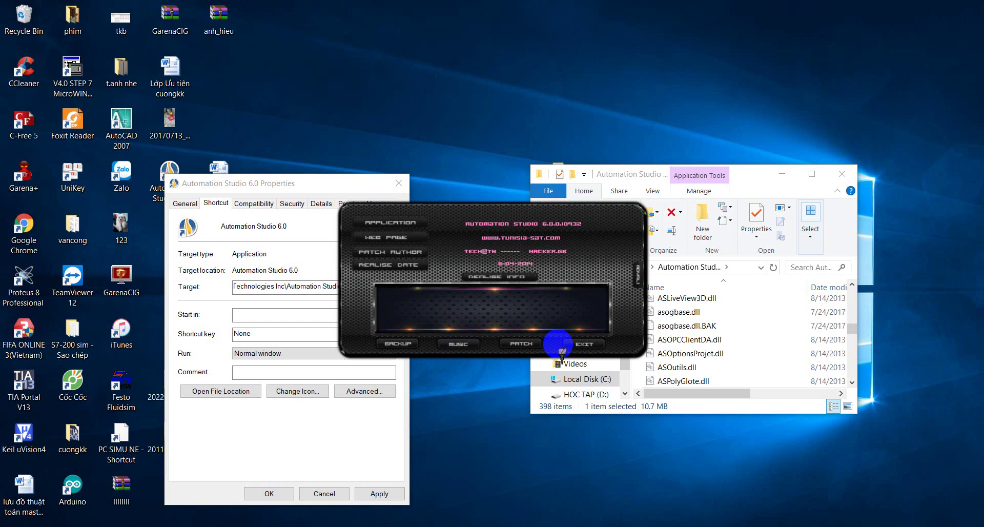
- Exit the patcher, close the installation folder and shortcut properties, and launch Automation Studio 6.0 from the desktop
left_click(581, 345)
left_click(842, 173)
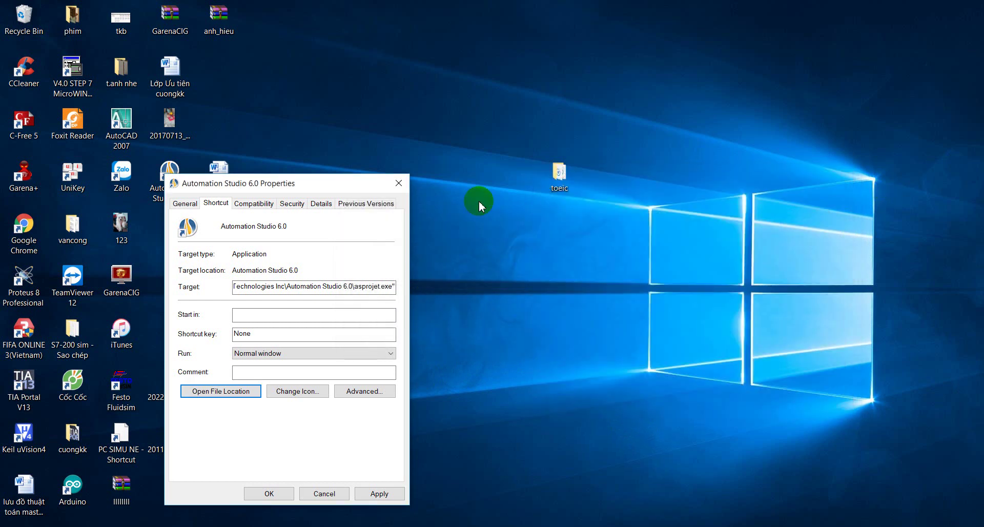
left_click(398, 183)
double_click(169, 177)
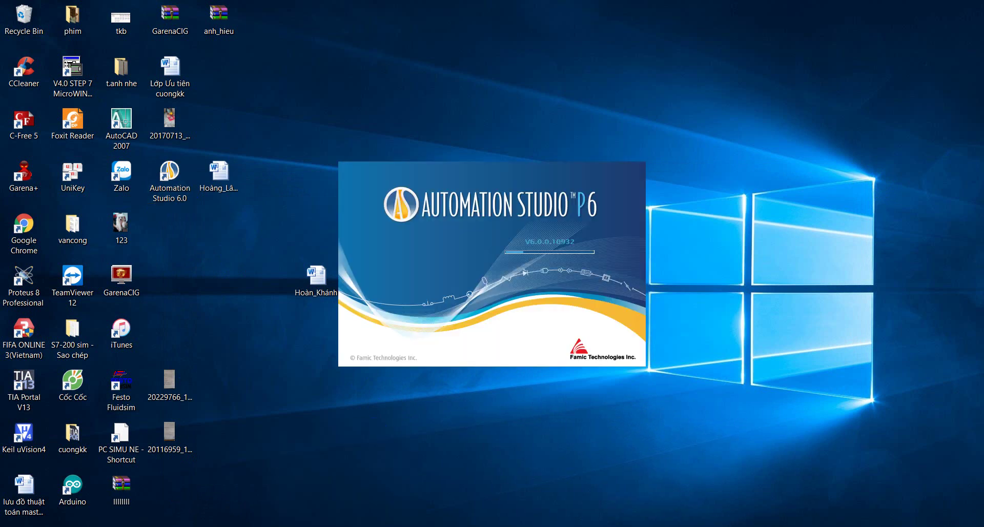
- Look at the WordPad notes, minimise them and refresh the desktop
left_click(279, 523)
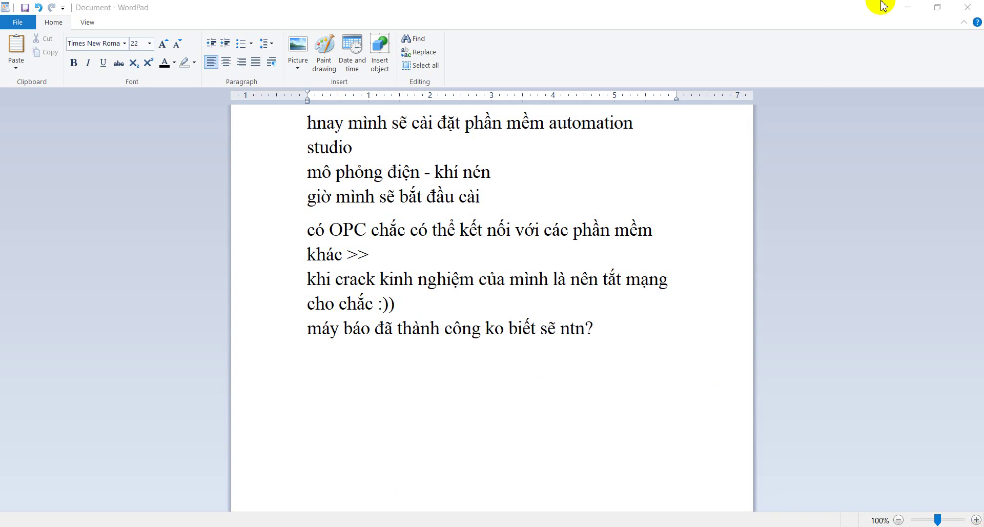
left_click(907, 7)
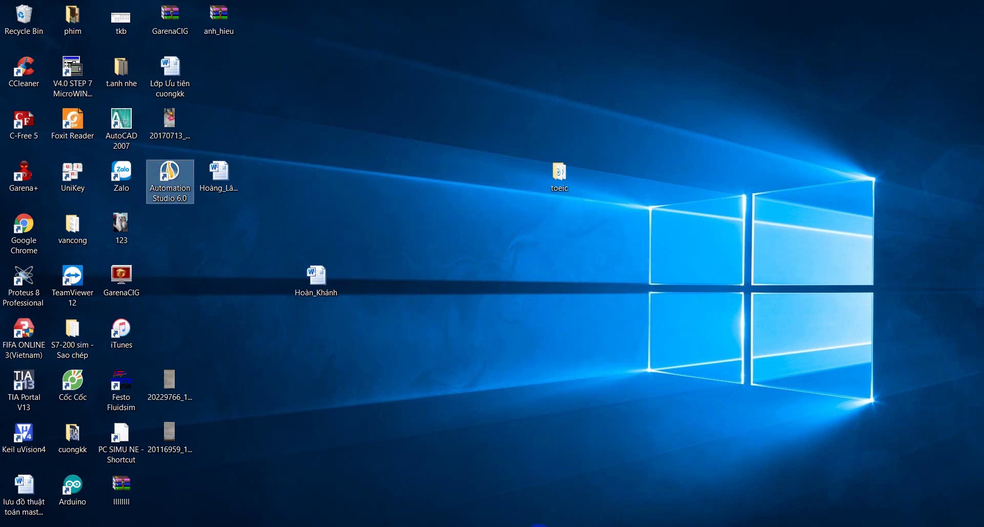
right_click(459, 347)
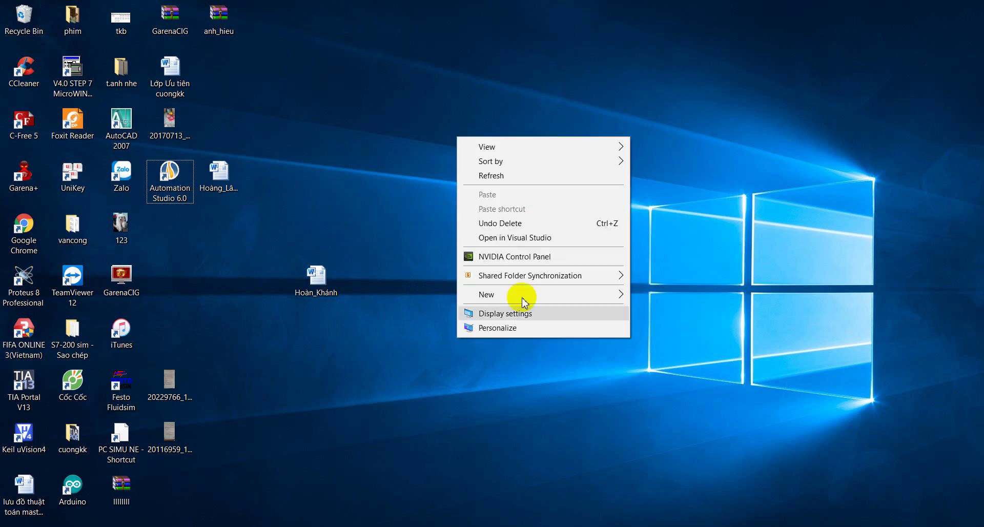
left_click(499, 176)
right_click(501, 177)
left_click(518, 211)
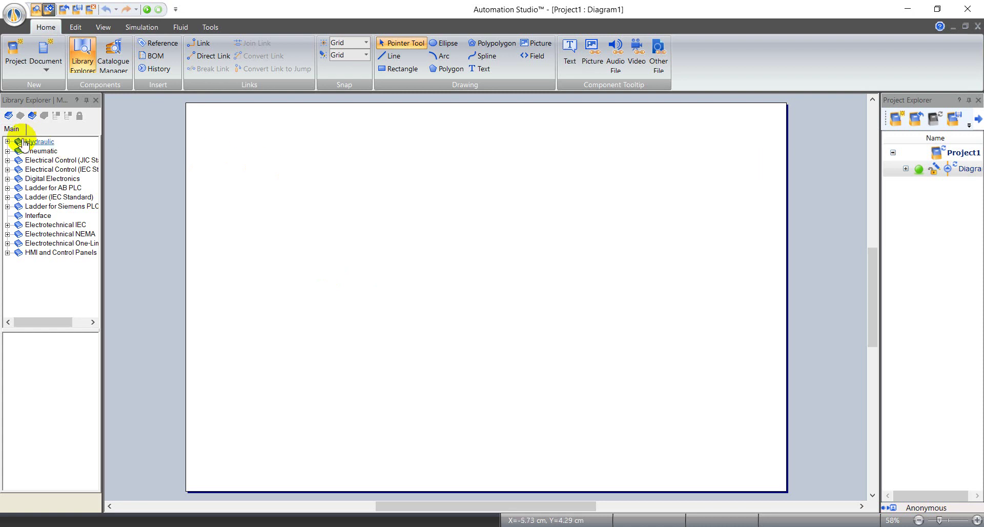
- Expand the Pneumatic library and examine its compressor, flow line, accumulator, cylinder and motor components
left_click(7, 151)
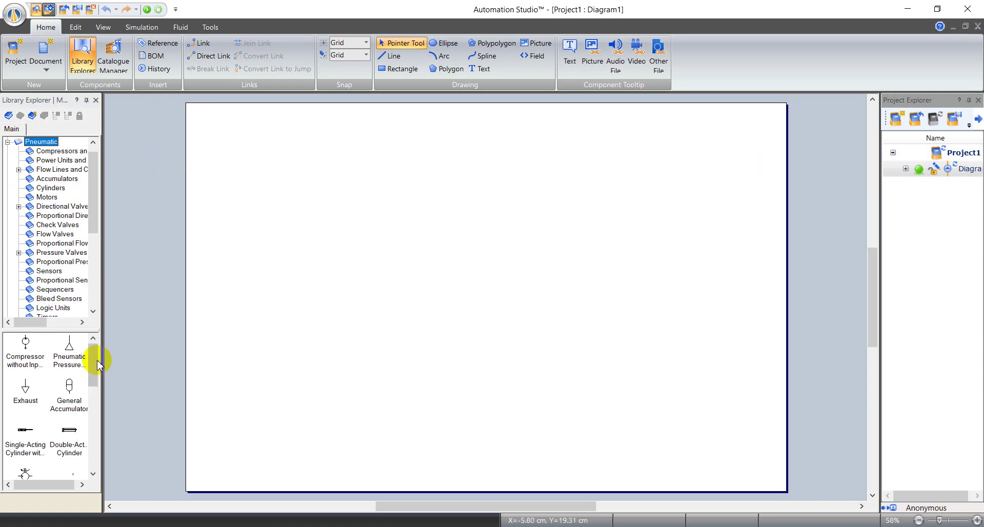
mouse_move(97, 359)
left_mouse_down()
mouse_move(97, 439)
mouse_move(97, 369)
left_mouse_up()
left_click(44, 151)
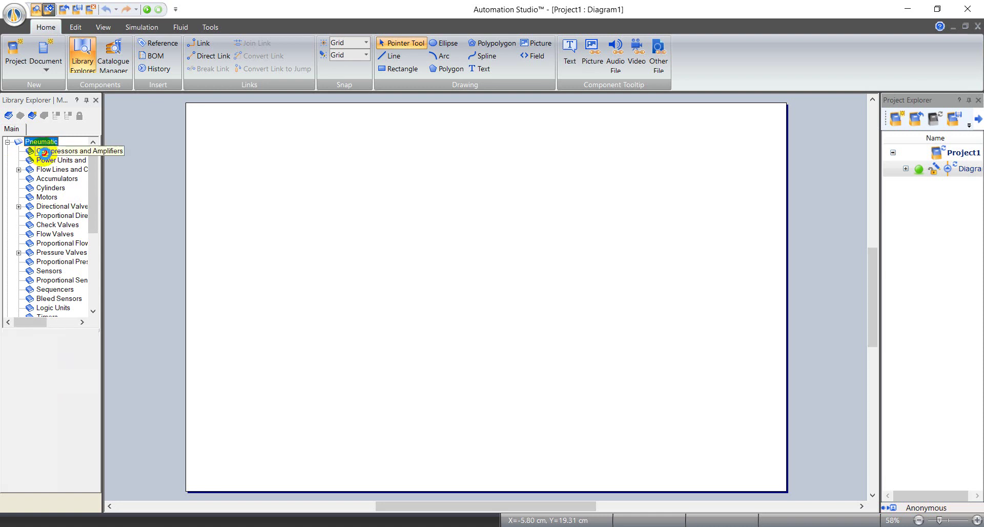
left_click(59, 169)
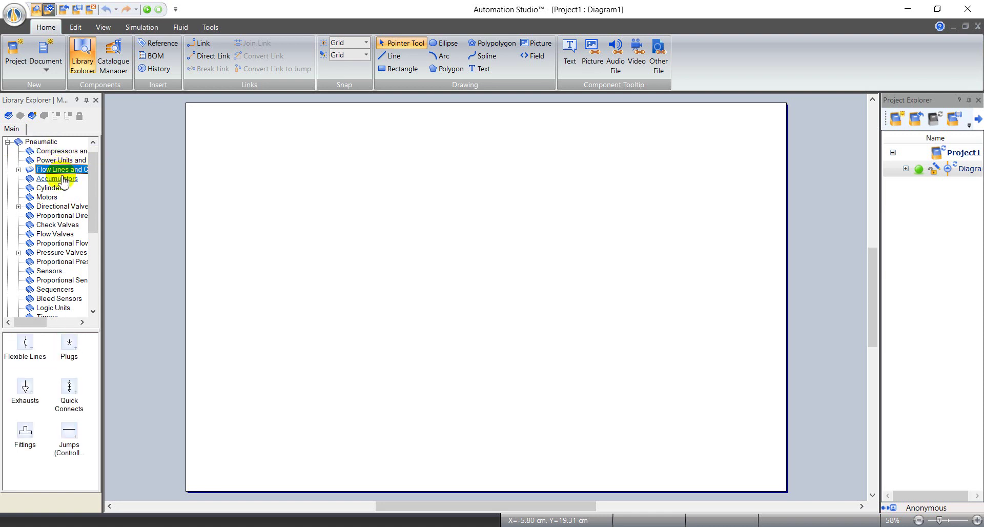
left_click(55, 179)
left_click(51, 188)
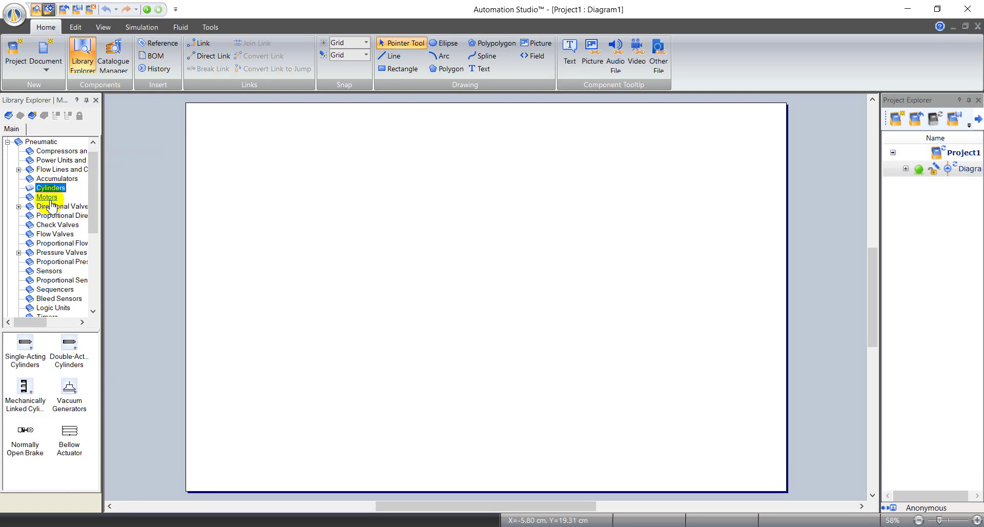
left_click(49, 198)
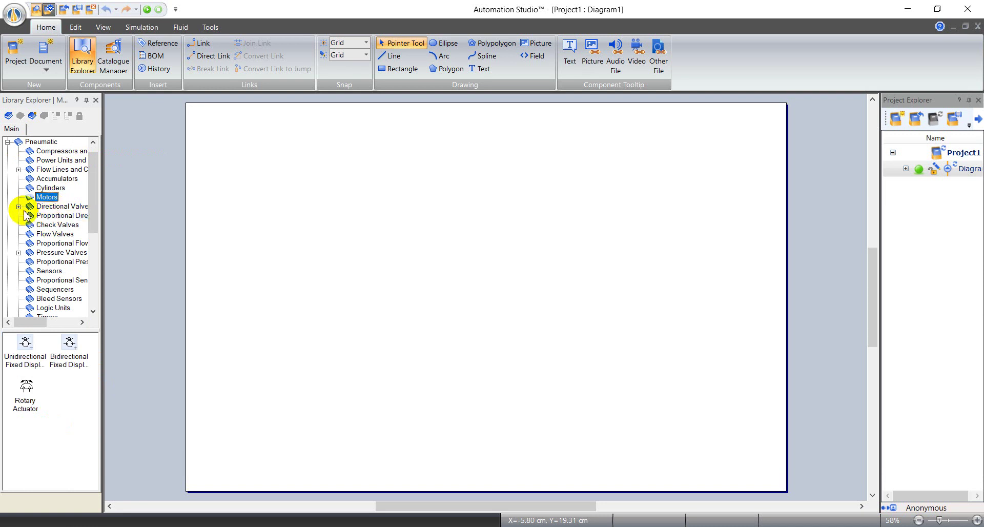
- Place a 3/2-Way NC Valve from the pneumatic directional valves in the upper part of Diagram1
left_click(19, 206)
left_click(53, 215)
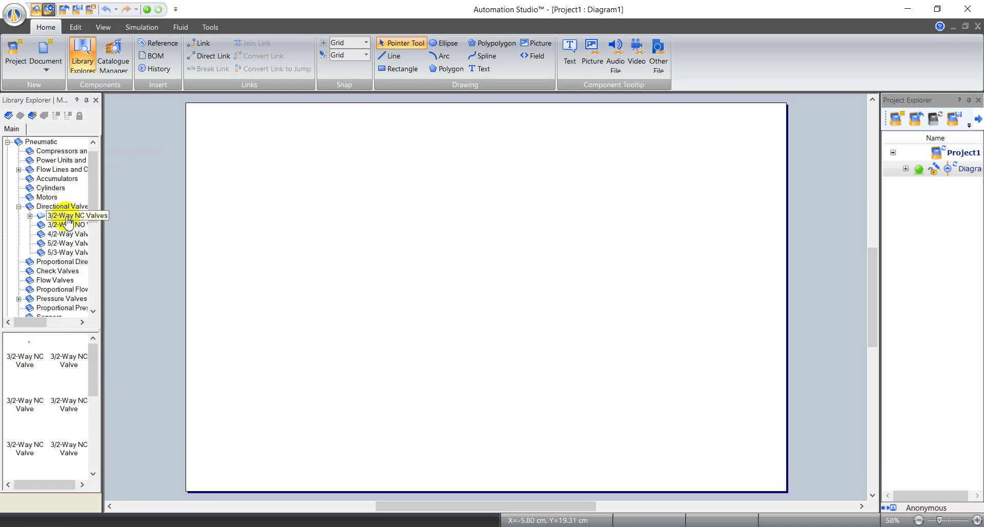
left_click_drag(20, 358, 365, 248)
scroll(365, 248, "up", 3)
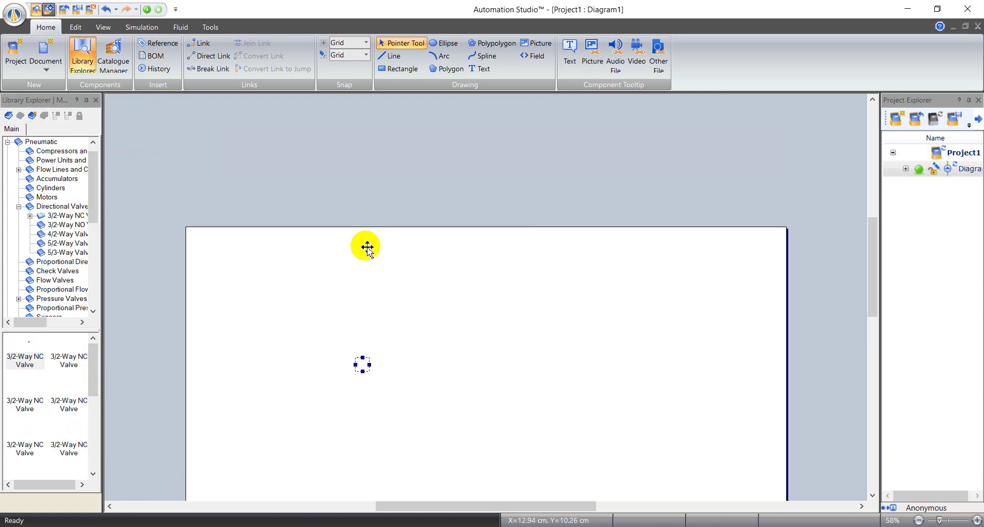
scroll(344, 314, "down", 2)
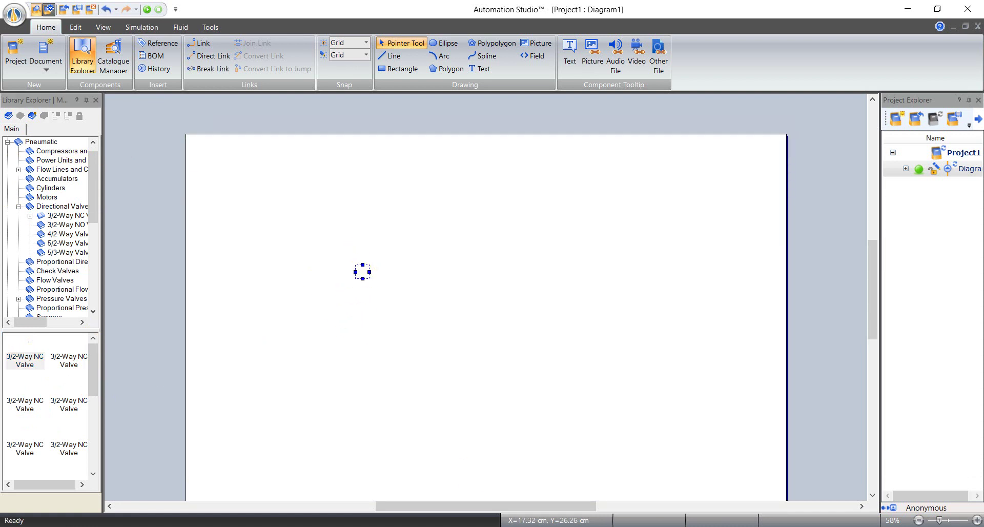
- Switch to WordPad and add the note "nó chưa có phần value giờ chúng ta sẽ thêm nó vào nhé"
left_click(349, 524)
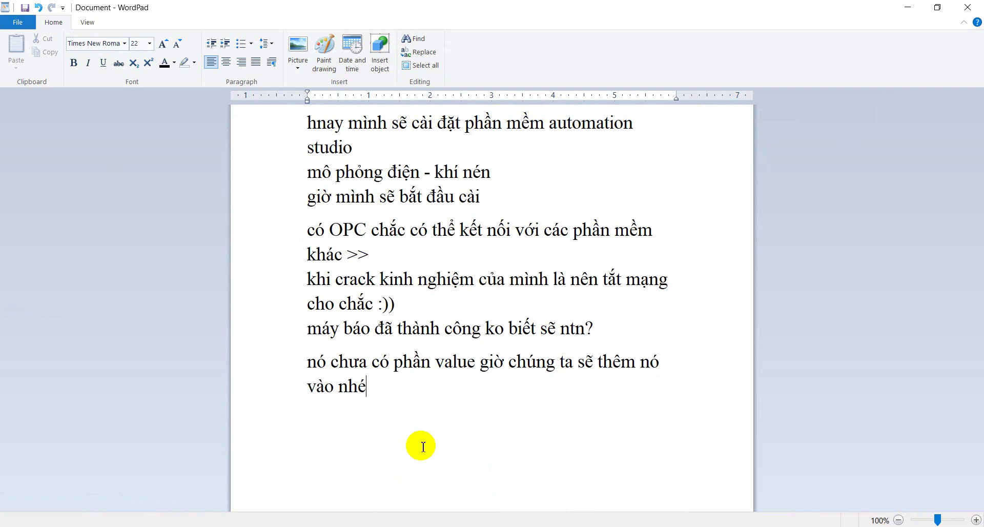
- Switch to Chrome and play the YouTube tutorial on making the Automation Studio 6.0 valves work from 2:41, pausing it shortly after
left_click(352, 516)
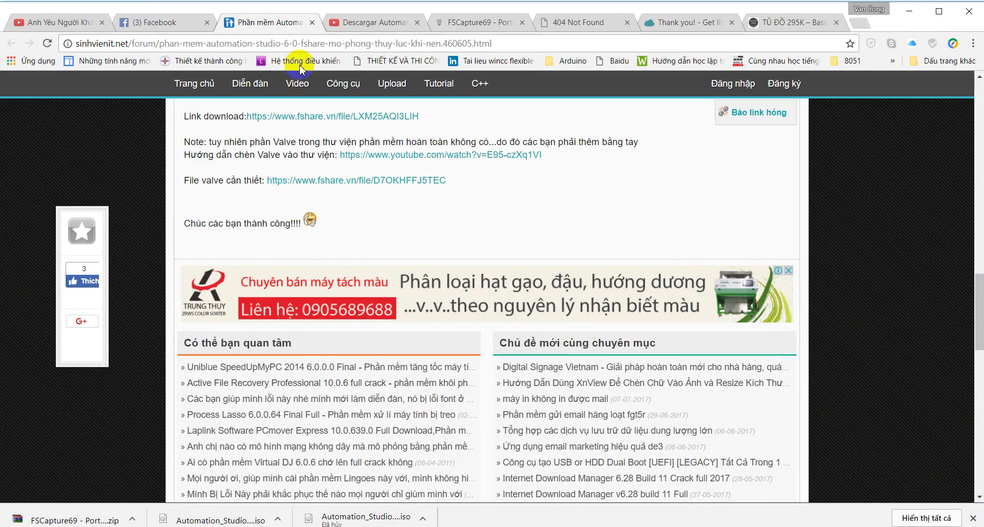
left_click(377, 23)
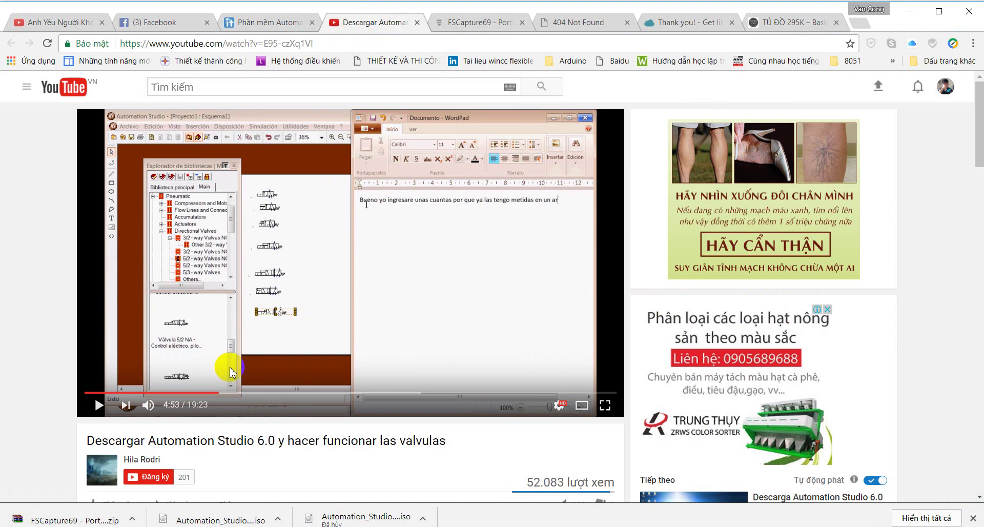
left_click_drag(201, 394, 158, 394)
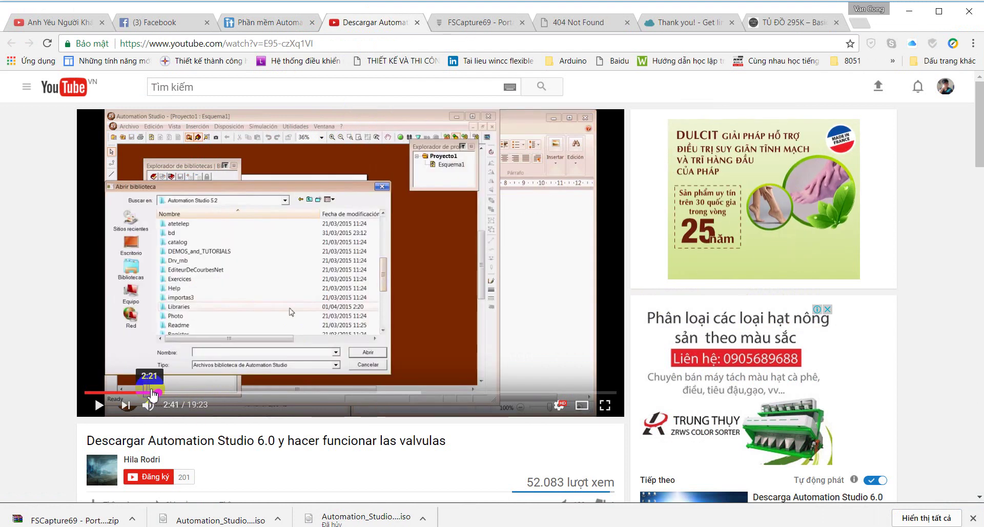
left_click(99, 405)
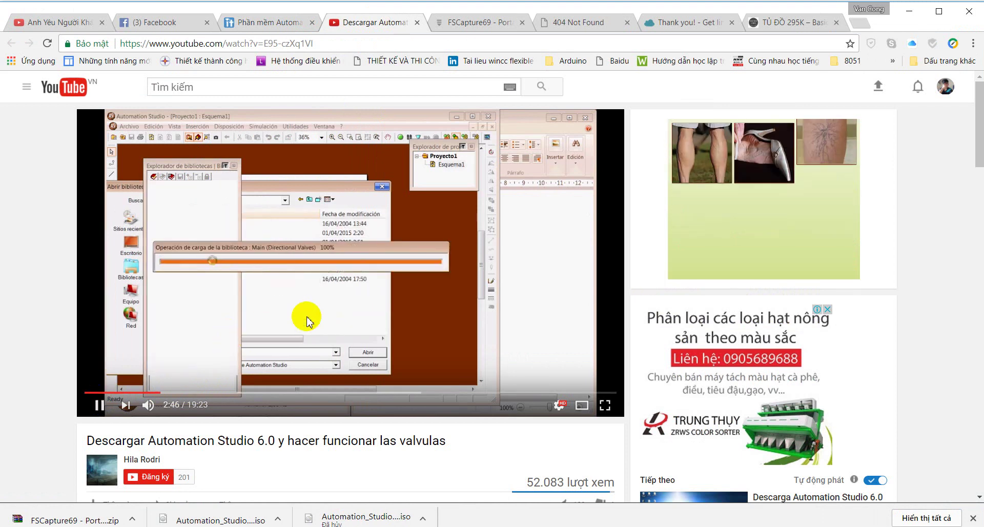
key("space")
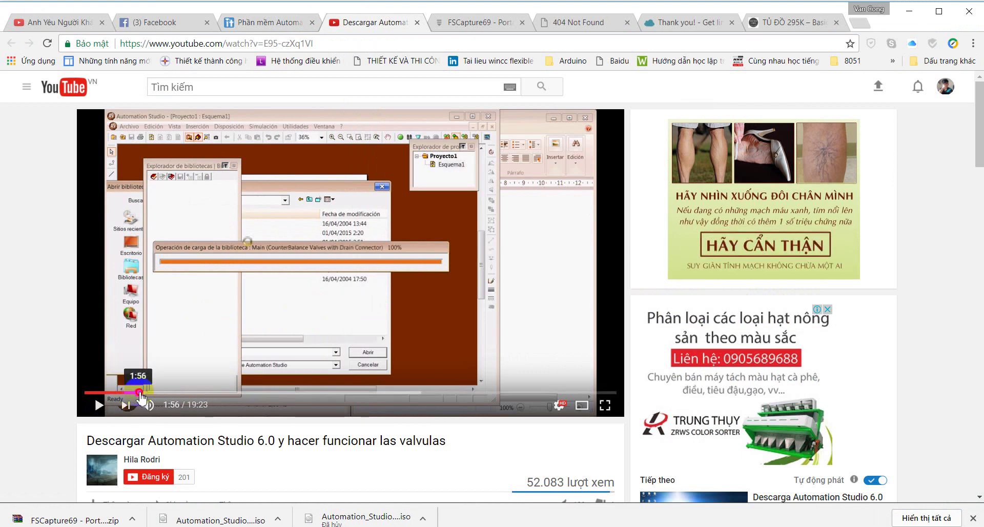
- Replay the tutorial from 1:56 and skip ahead to examine how the valve library is opened
left_click(138, 393)
left_click(102, 405)
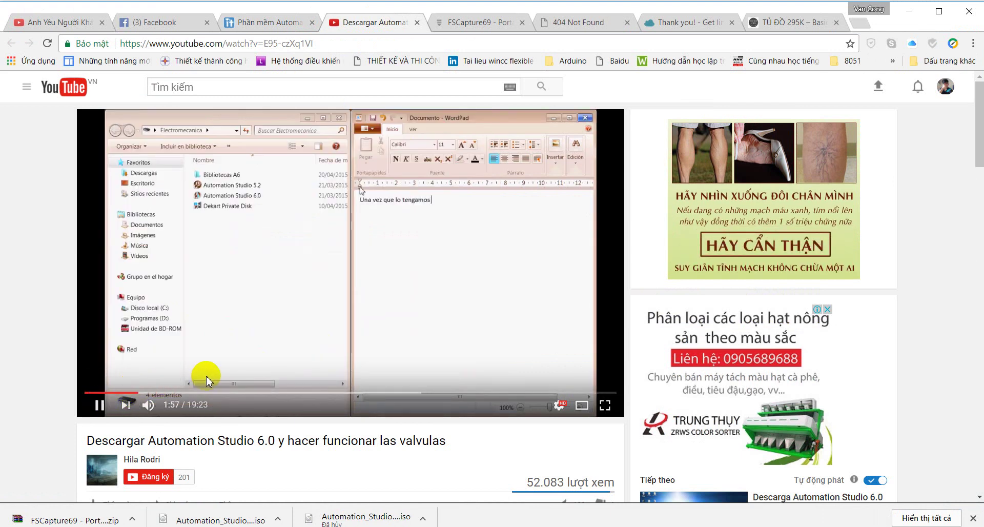
key("Right")
key("Right")
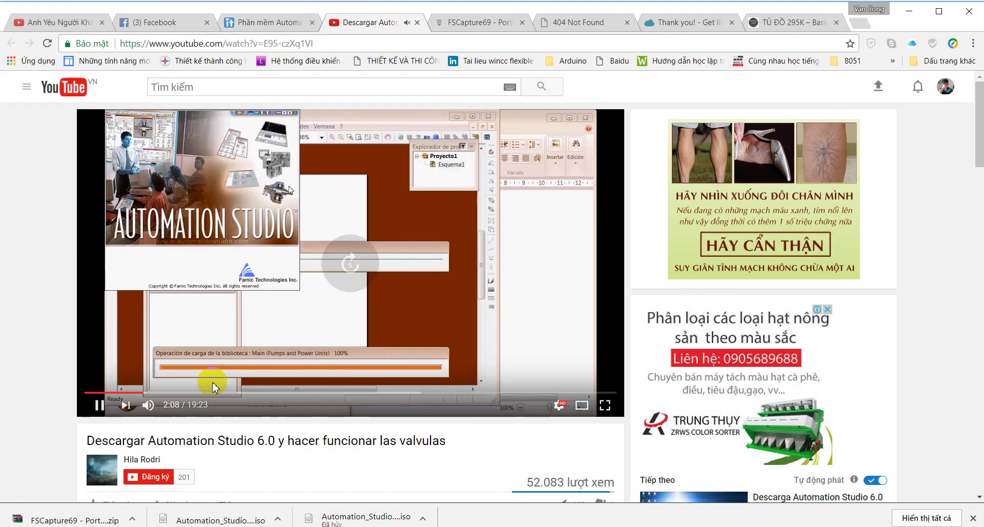
key("Right")
key("Right")
key("Right")
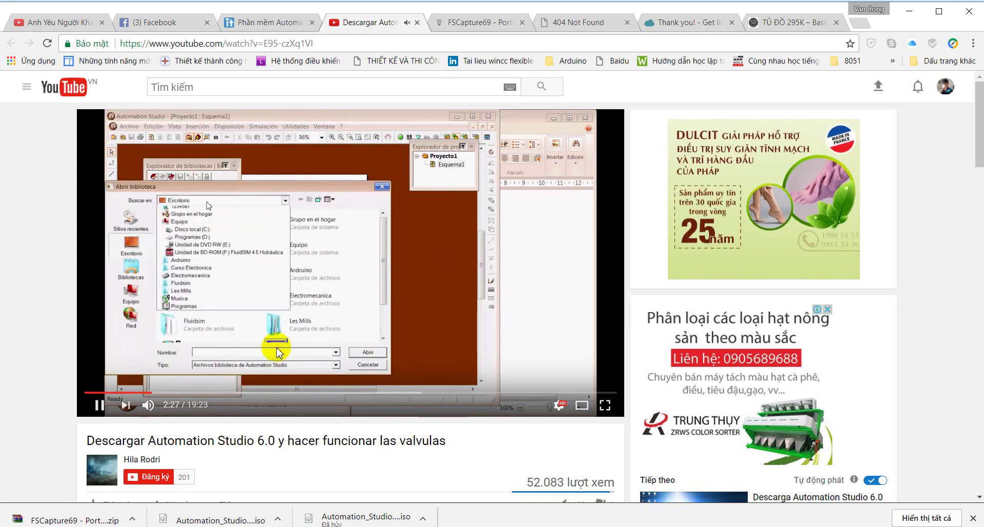
key("Left")
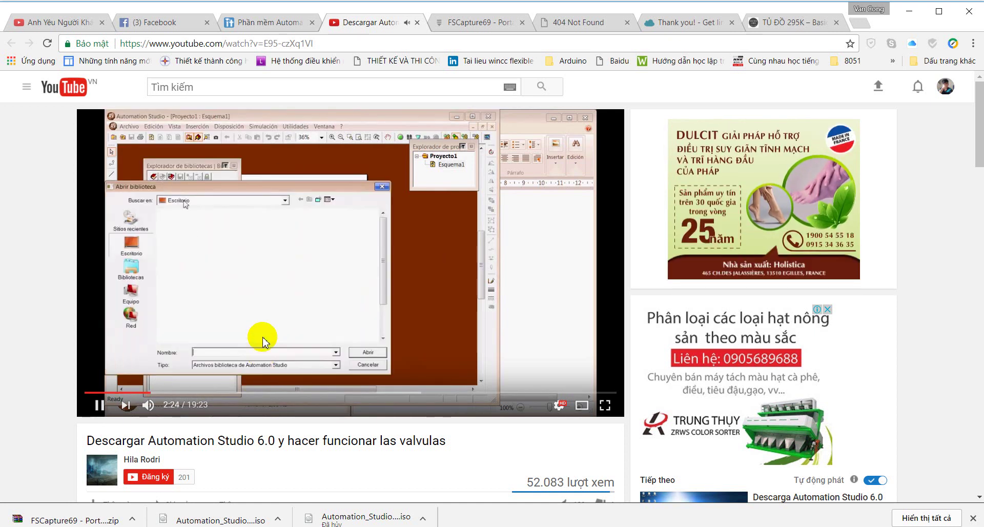
- Pause the tutorial, switch to Automation Studio and display the Library Explorer
left_click(386, 337)
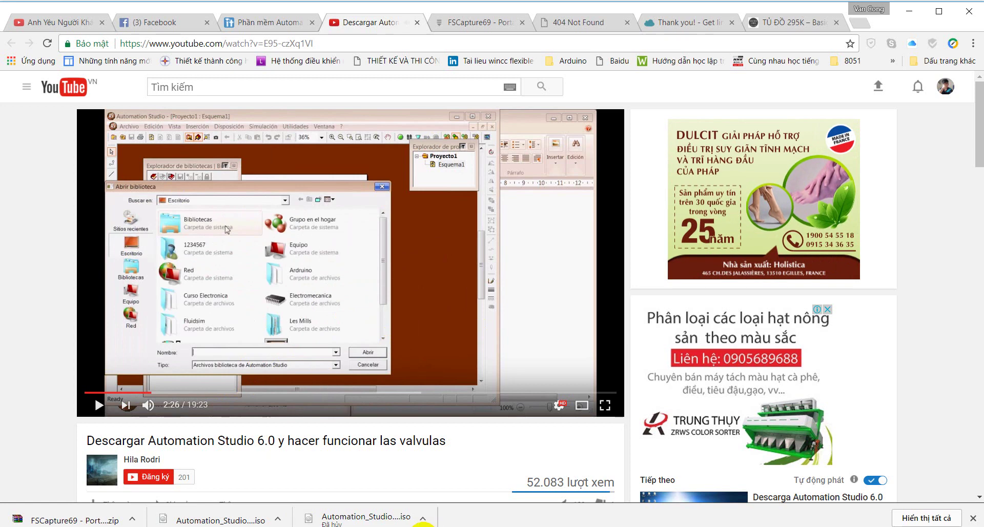
left_click(420, 522)
left_click(83, 60)
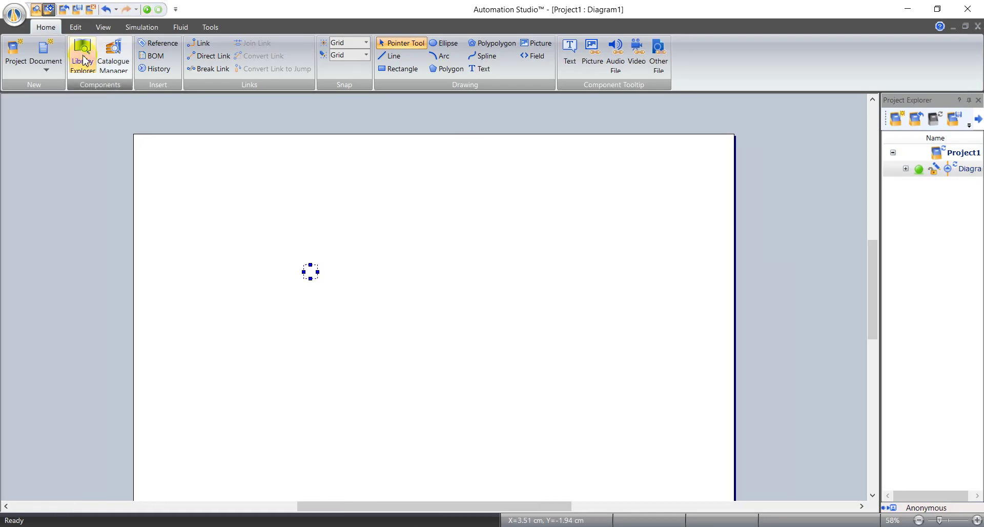
left_click(84, 64)
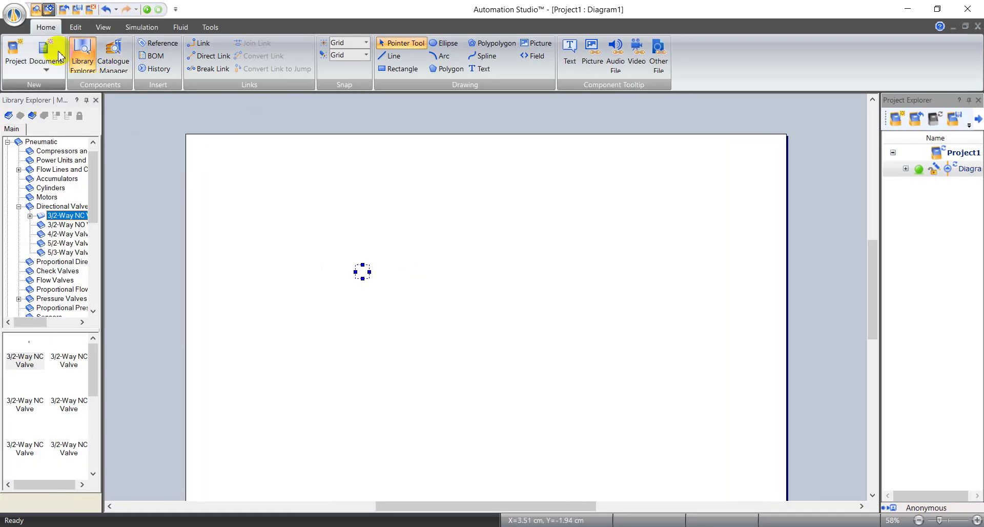
left_click(75, 31)
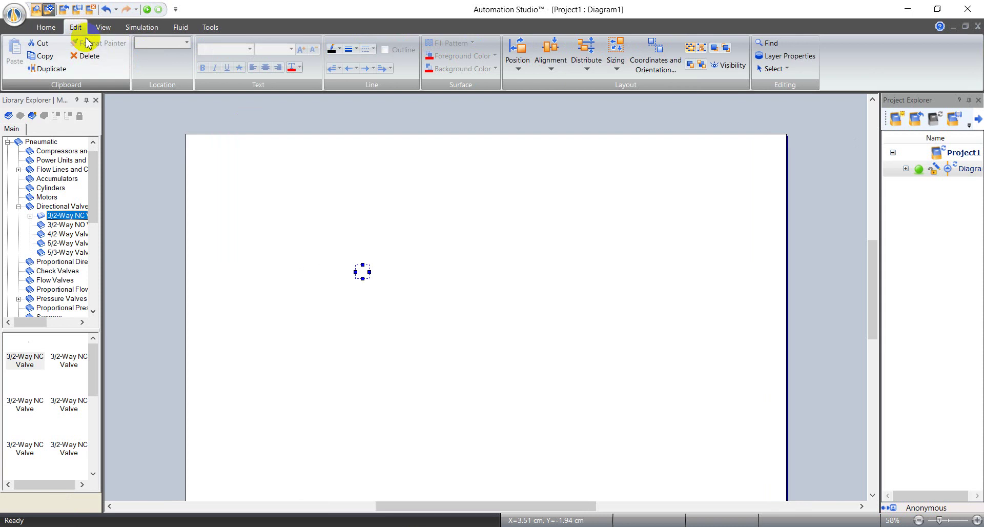
left_click(134, 27)
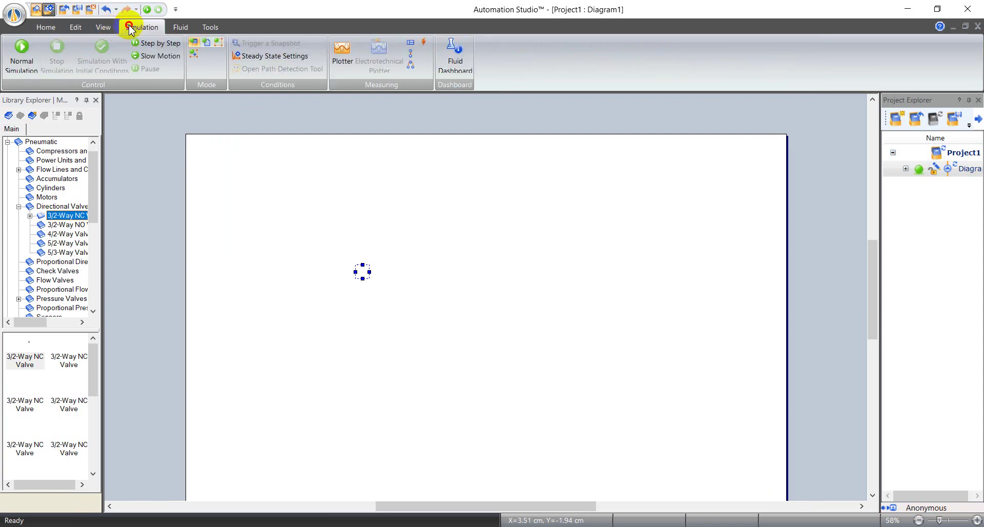
left_click(179, 30)
left_click(45, 29)
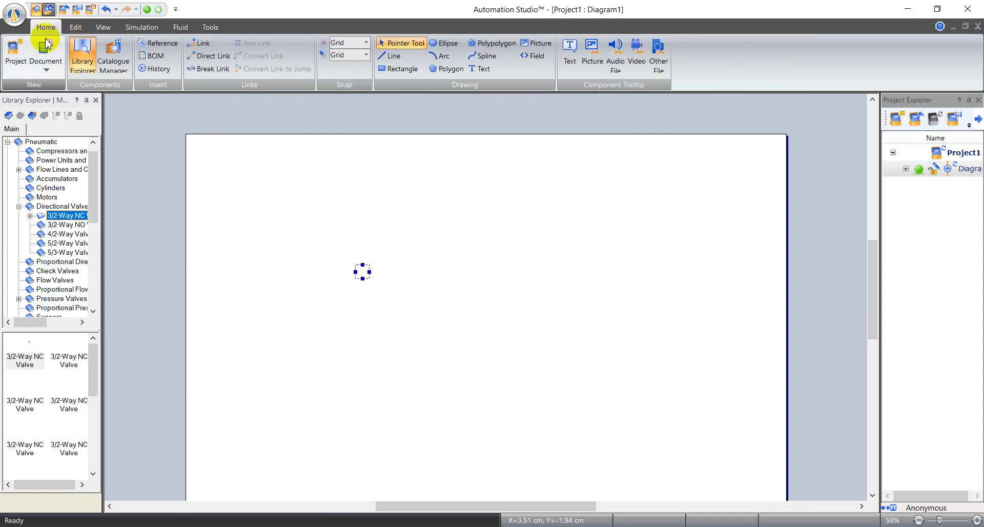
left_click(113, 59)
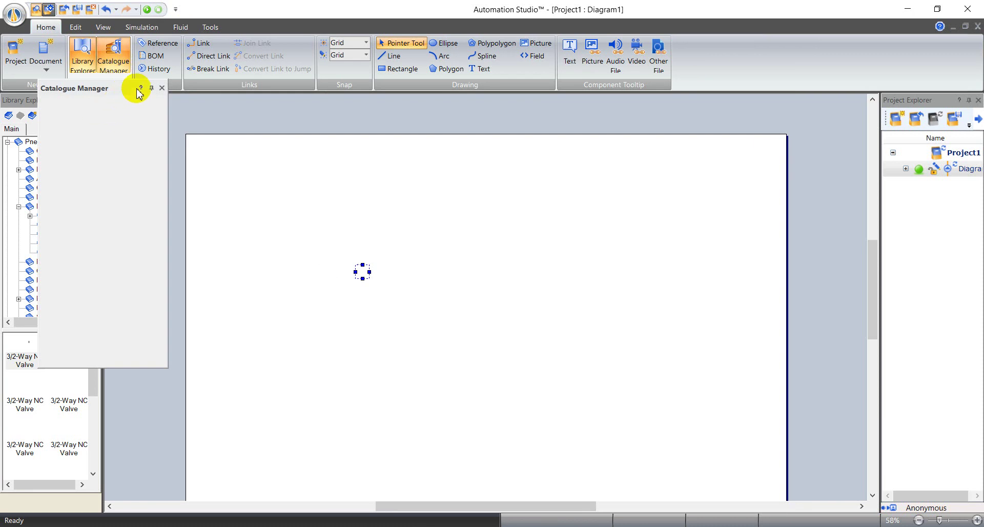
left_click(162, 88)
- Try to open the Manufacturer Valves.prl library from the Catalogues and Libraries folder
left_click(9, 115)
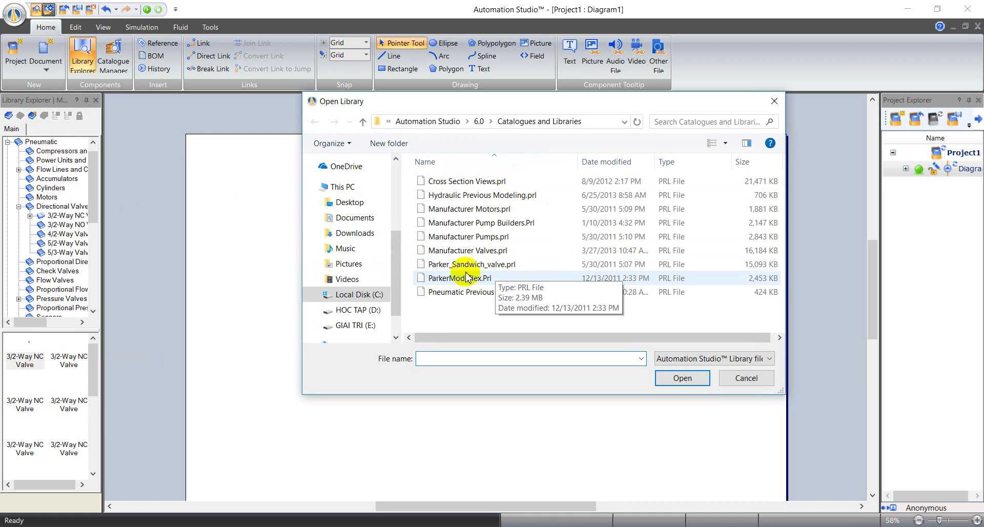
left_click(481, 251)
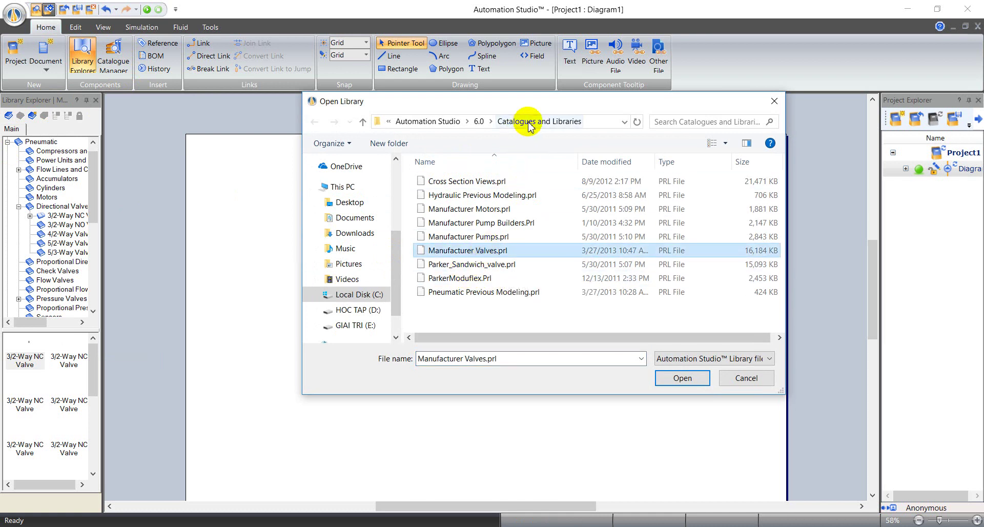
left_click(480, 123)
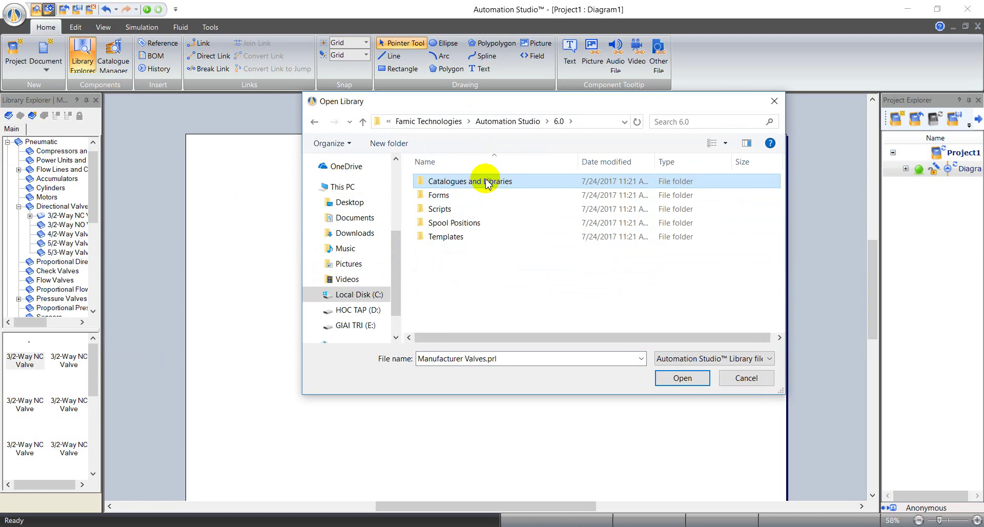
double_click(486, 184)
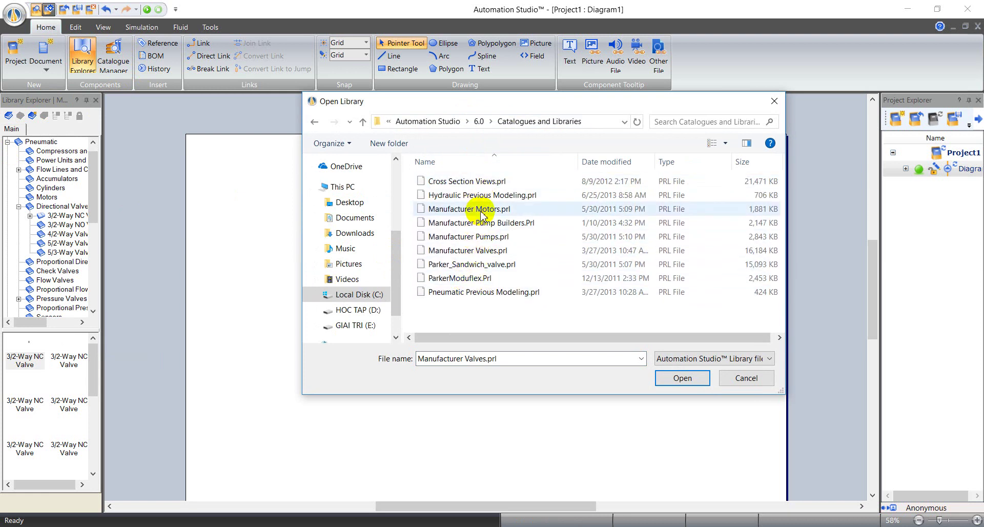
left_click(478, 251)
left_click(692, 379)
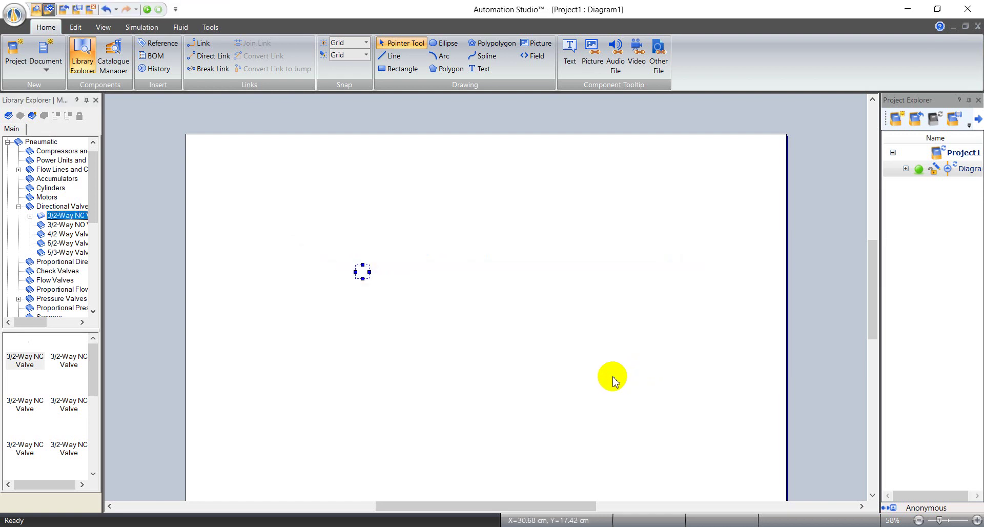
- Place a 3/2-Way NO Valve from the pneumatic directional valves below the existing component in Diagram1
left_click(30, 215)
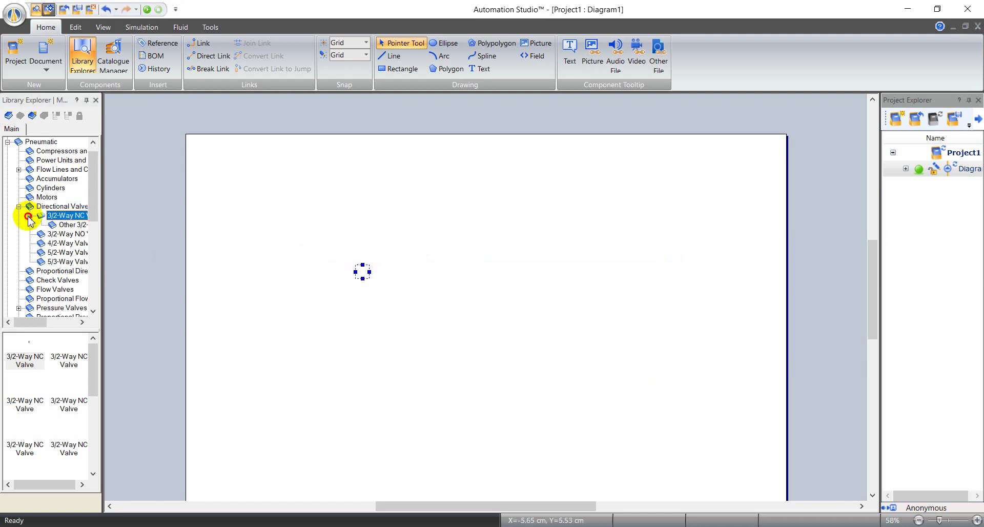
left_click(60, 236)
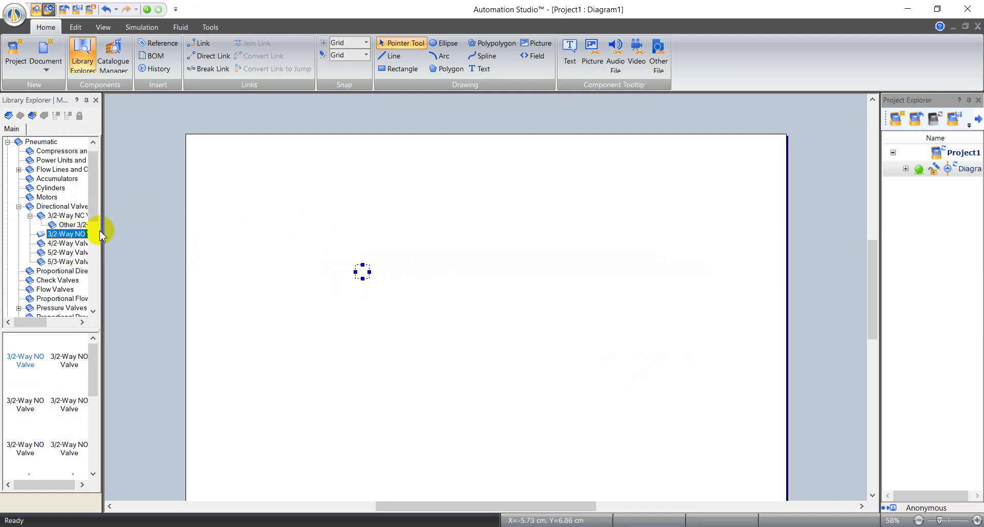
left_click(76, 234)
left_click(70, 359)
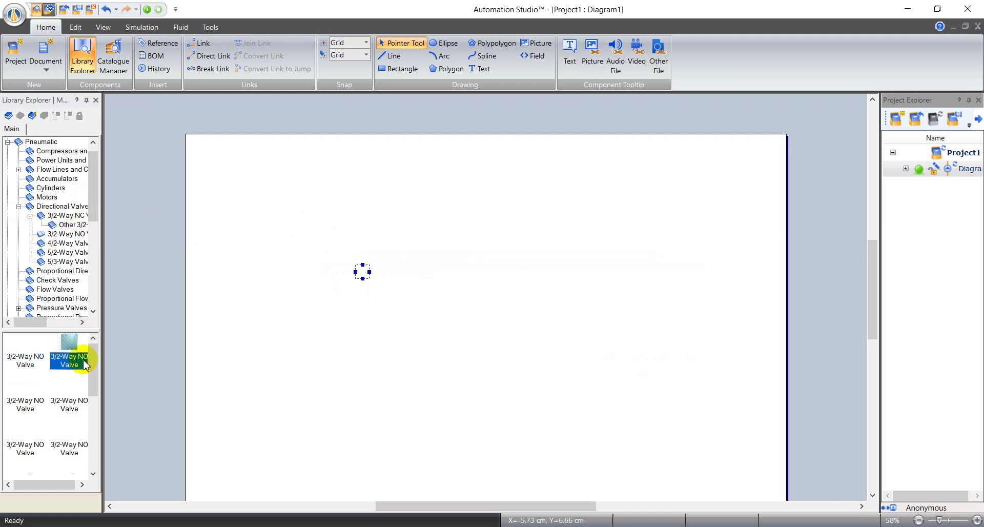
left_click_drag(91, 368, 102, 424)
left_click_drag(30, 427, 387, 327)
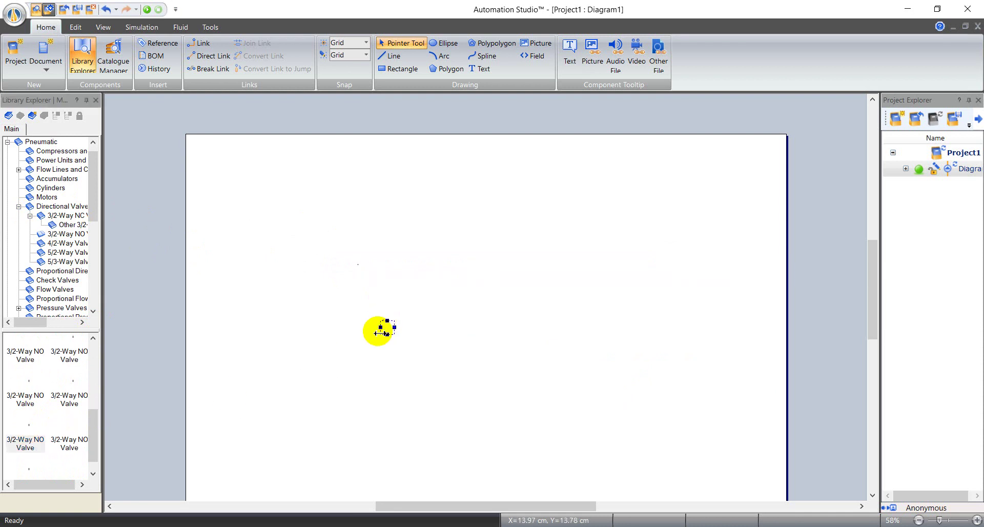
- Switch to Chrome and open the download link for the required valve file from the sinhvienit.net forum post
key("alt+Tab")
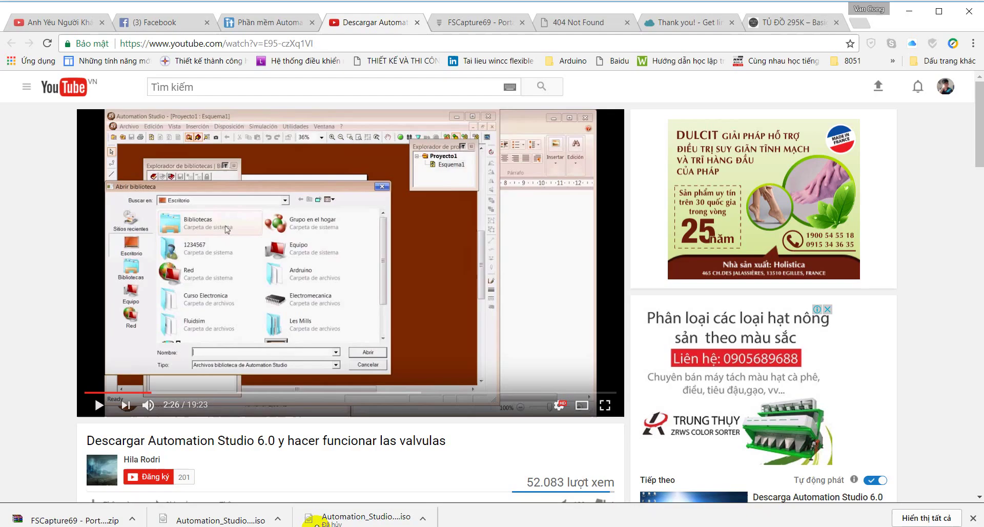
left_click(263, 21)
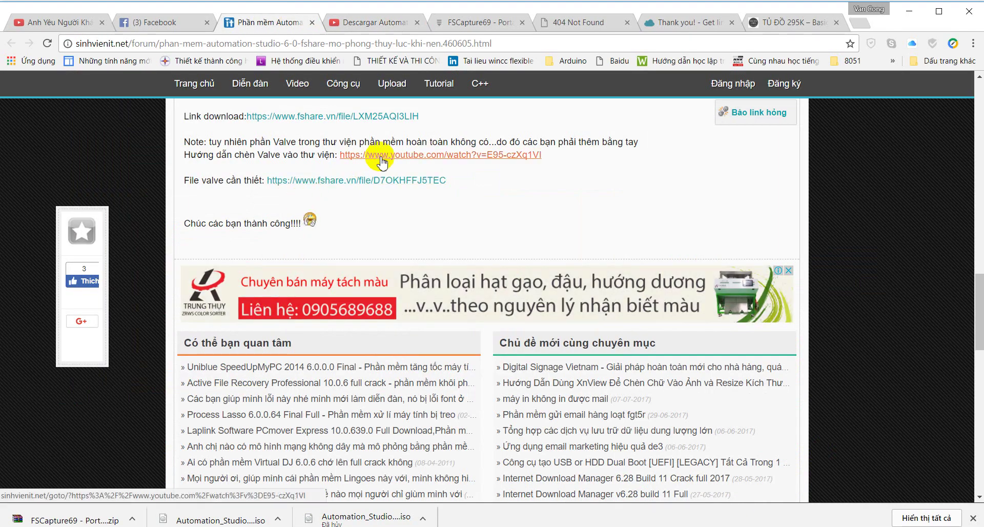
left_click(358, 181)
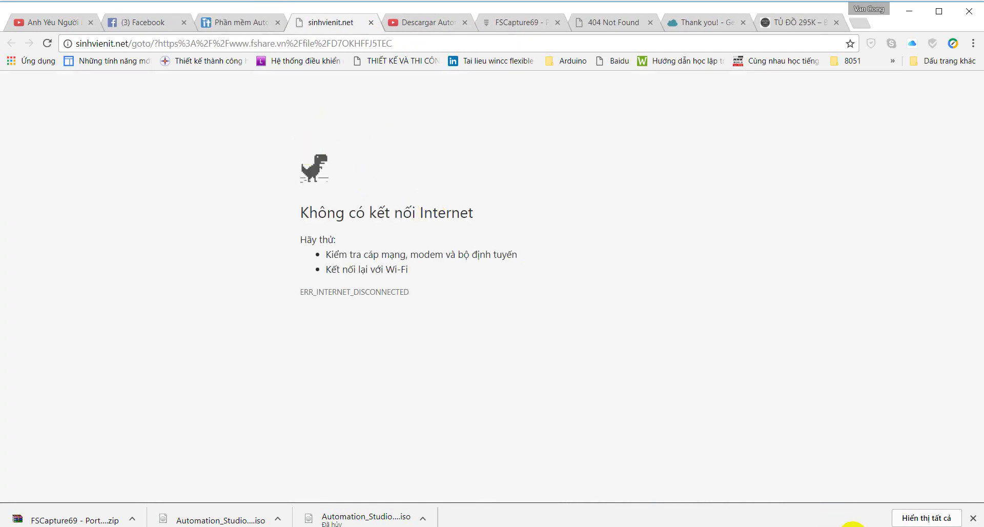
- Enable the Ethernet adapter in the Windows network connections
left_click(857, 526)
right_click(857, 525)
left_click(859, 523)
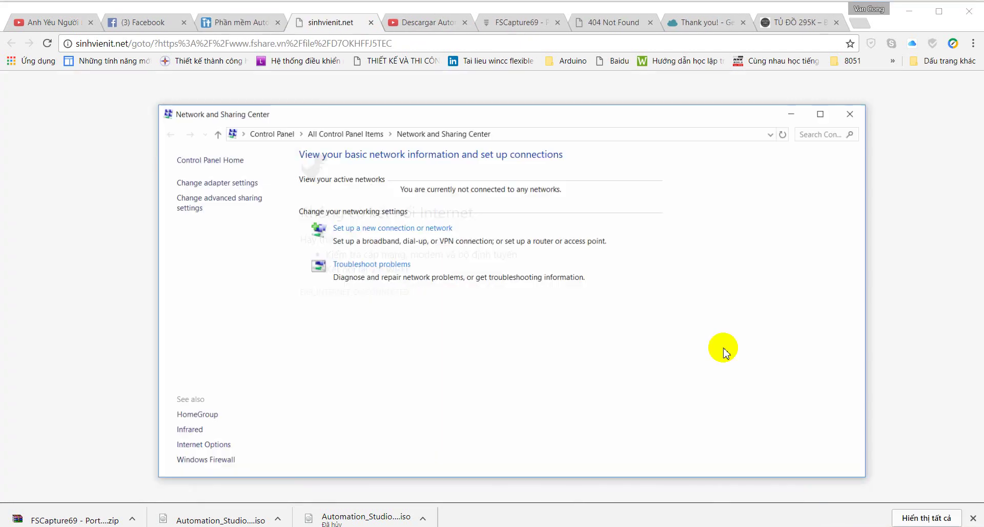
left_click(213, 172)
left_click(319, 191)
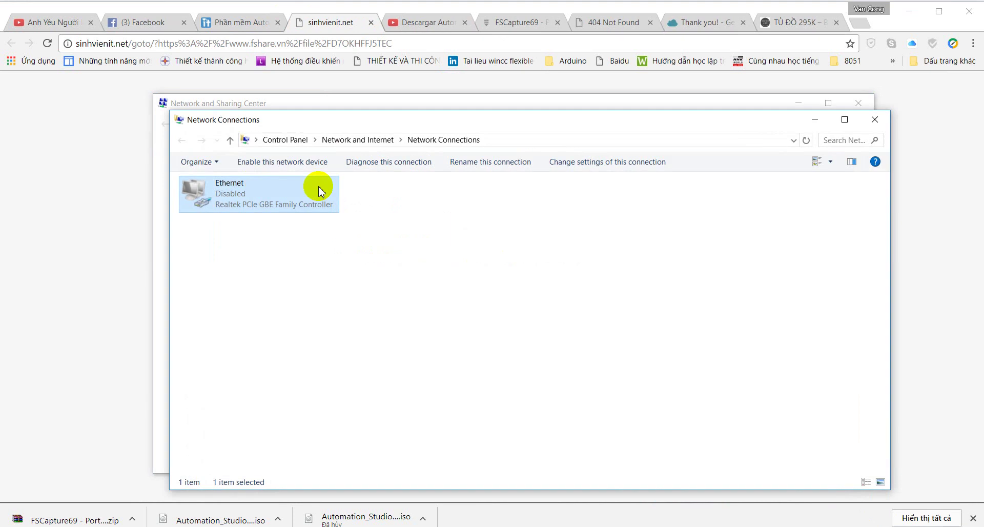
right_click(281, 194)
left_click(351, 204)
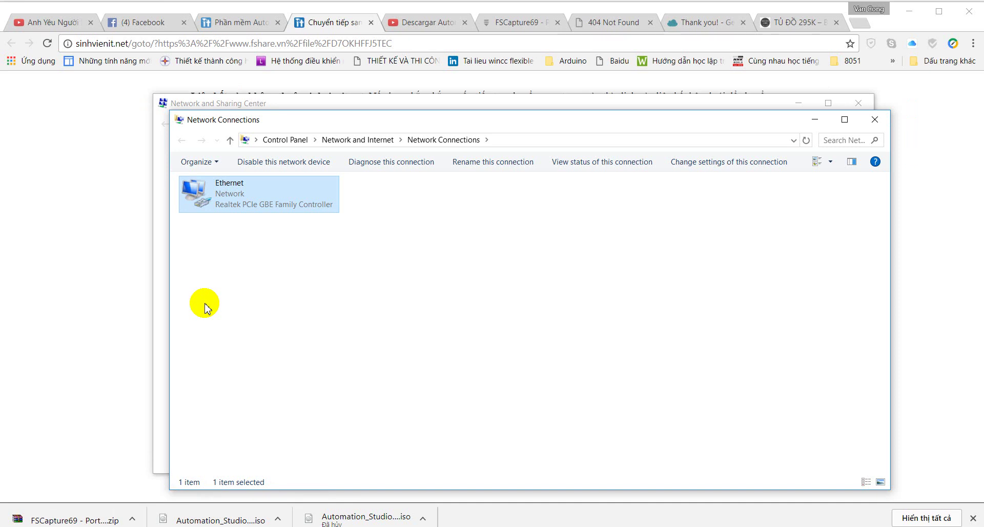
- Return to Chrome, continue to the Fshare page of Valve_added.rar and sign in with the saved account credentials
left_click(97, 156)
left_click(500, 141)
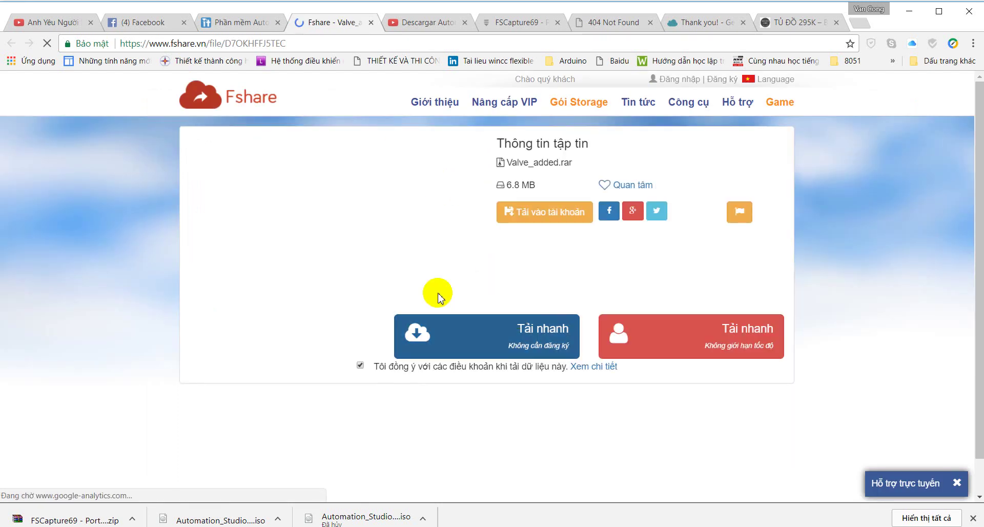
left_click(674, 80)
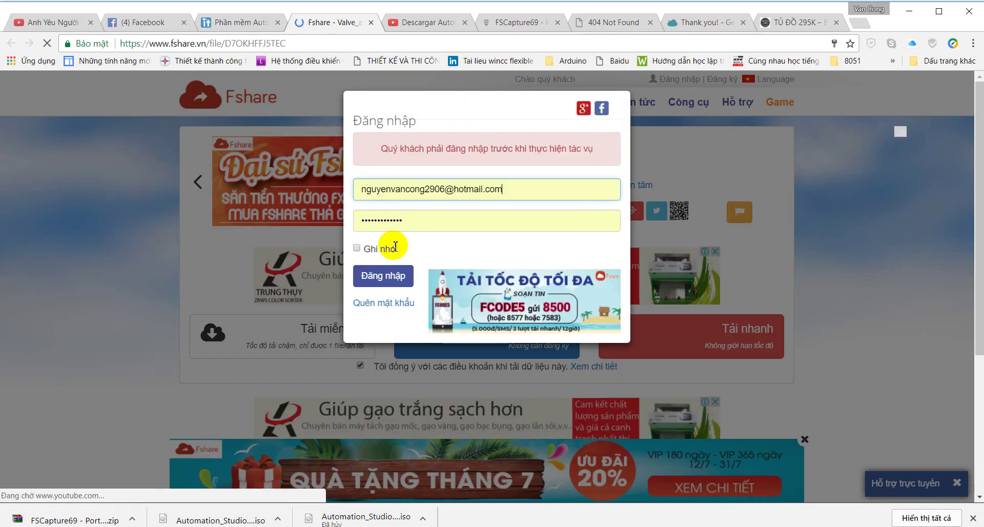
left_click(389, 281)
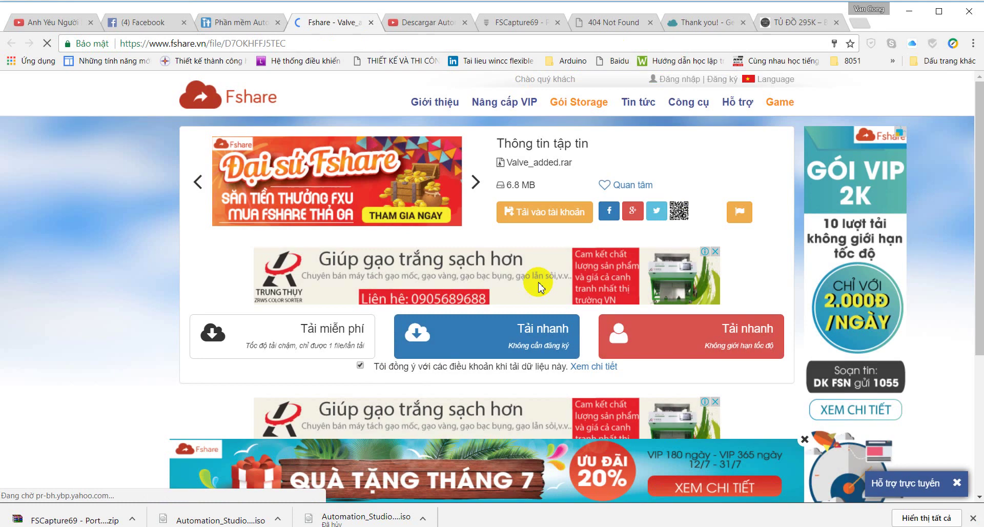
- Download Valve_added.rar with the free option and extract it to a Valve_added folder in Downloads
left_click(334, 329)
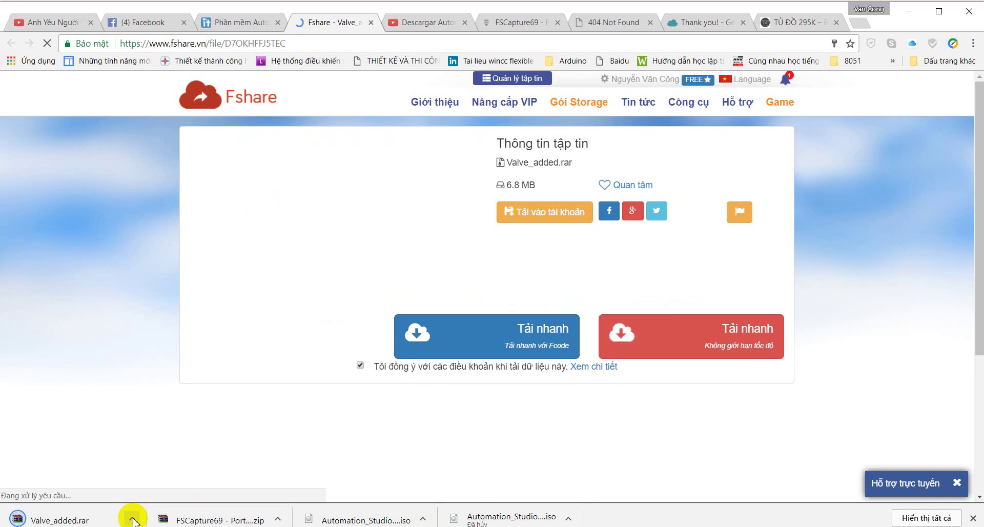
left_click(132, 520)
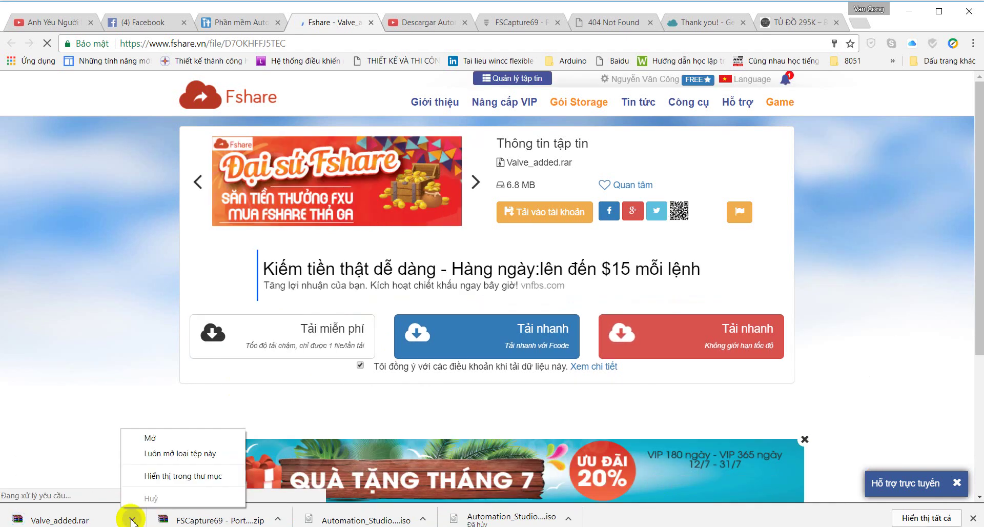
left_click(175, 479)
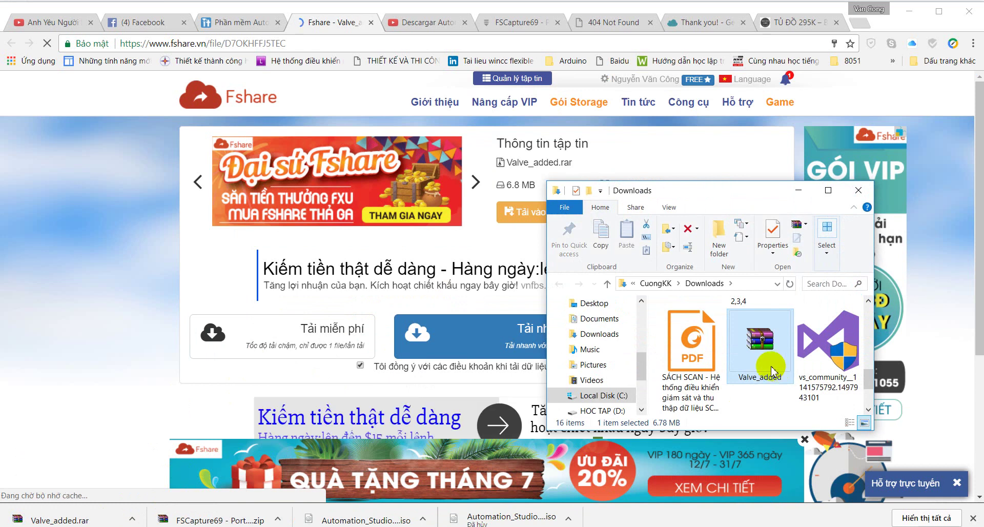
right_click(761, 375)
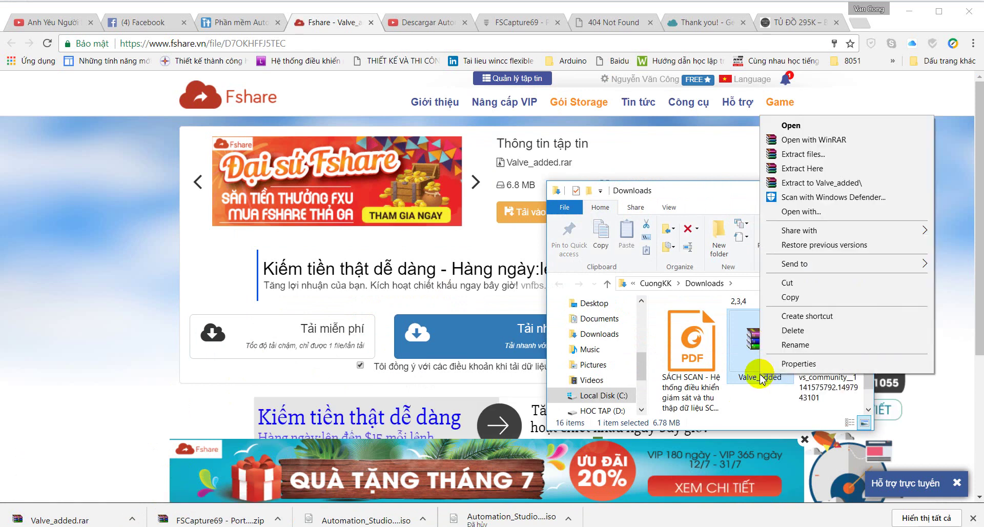
left_click(819, 184)
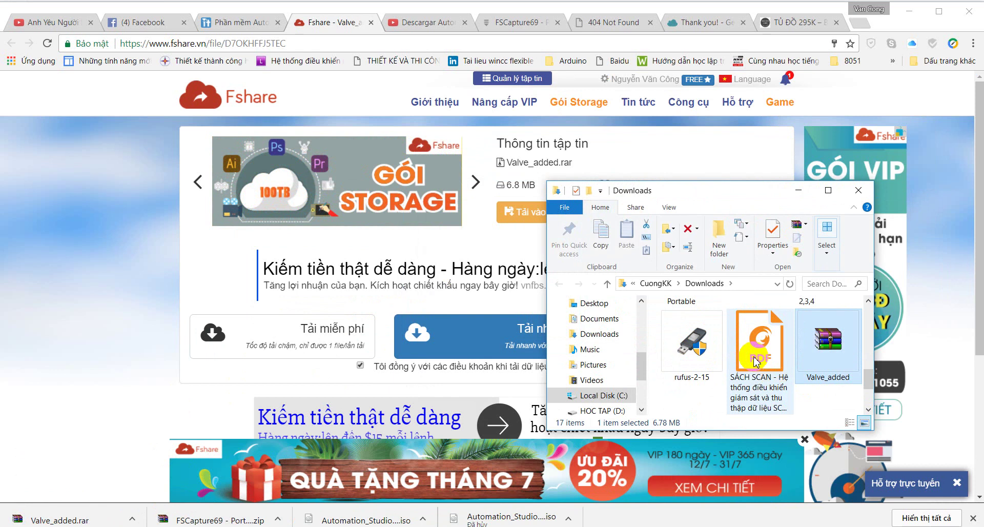
- Cut the extracted Valve_added folder in Downloads
left_click(828, 190)
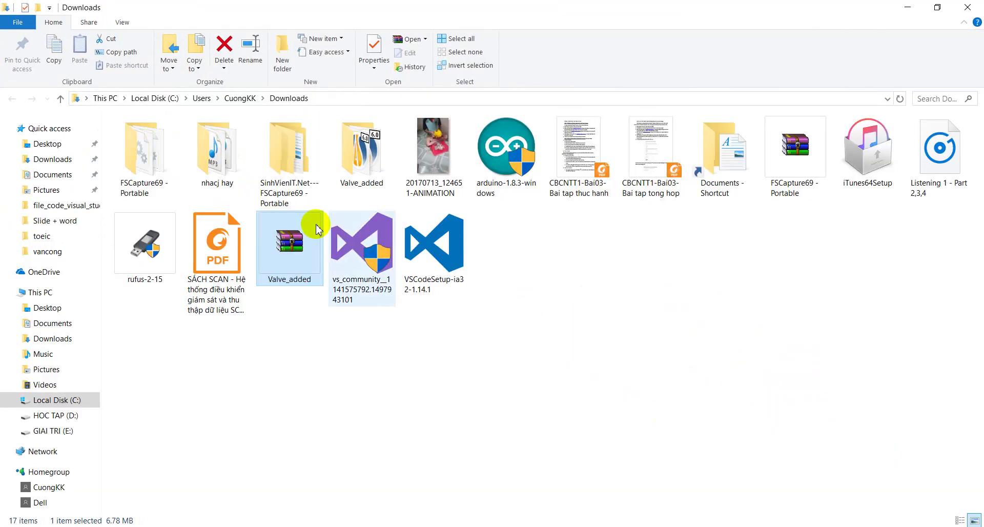
left_click(354, 182)
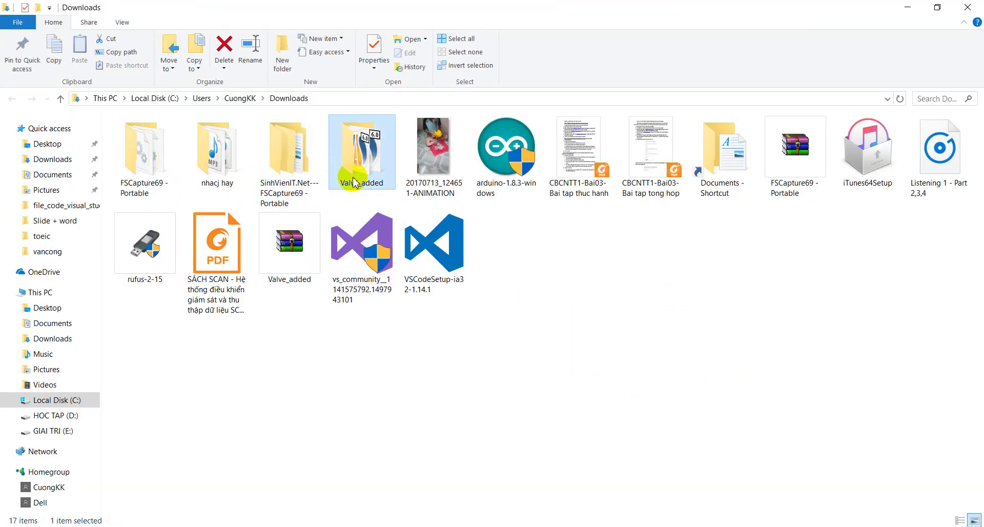
key("ctrl+x")
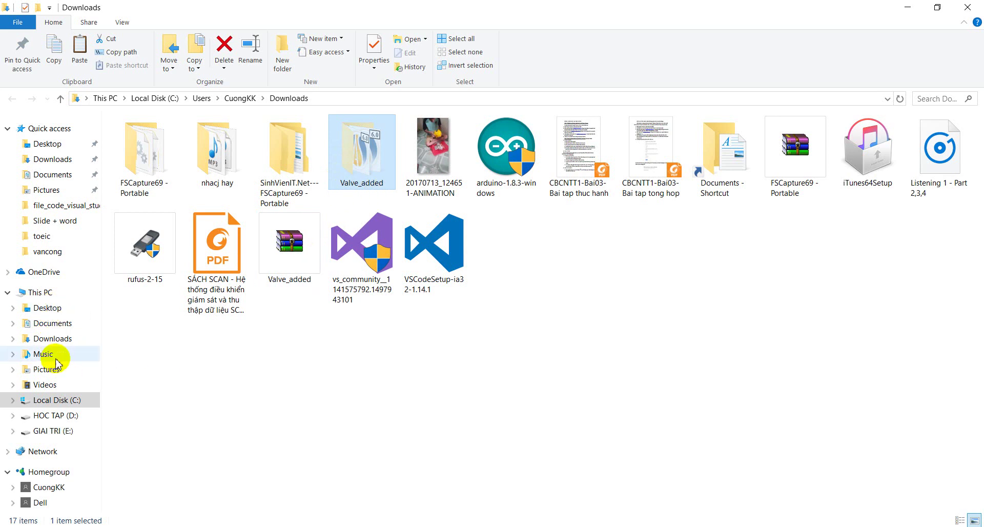
- Open C:\Program Files (x86)\Famic Technologies Inc\Automation Studio 6.0 and look through its folders for where valve libraries belong
left_click(64, 400)
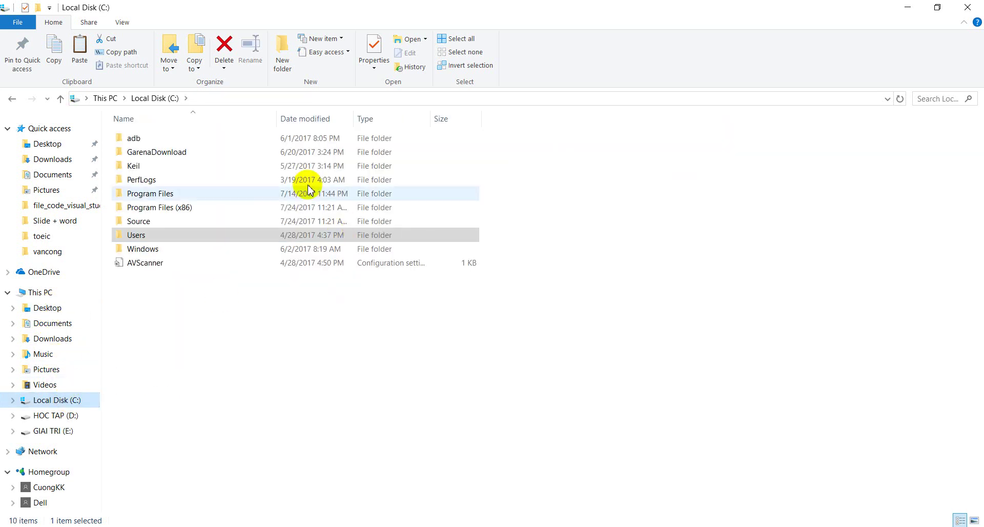
double_click(141, 207)
scroll(210, 429, "down", 5)
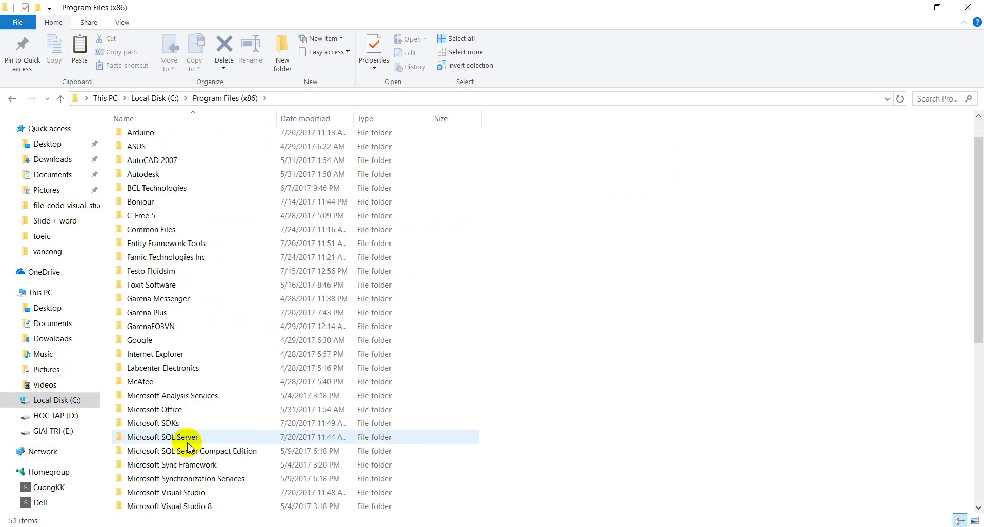
scroll(177, 454, "down", 2)
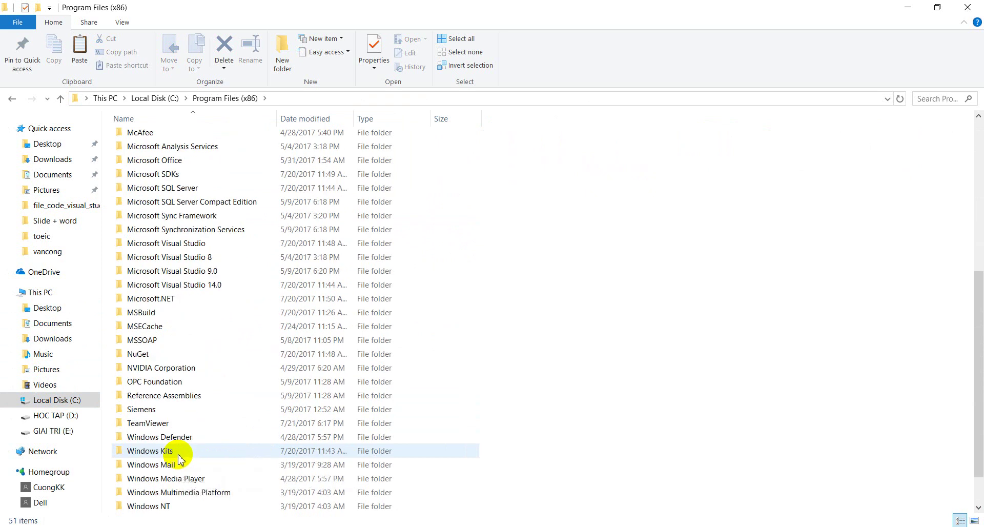
scroll(145, 279, "up", 3)
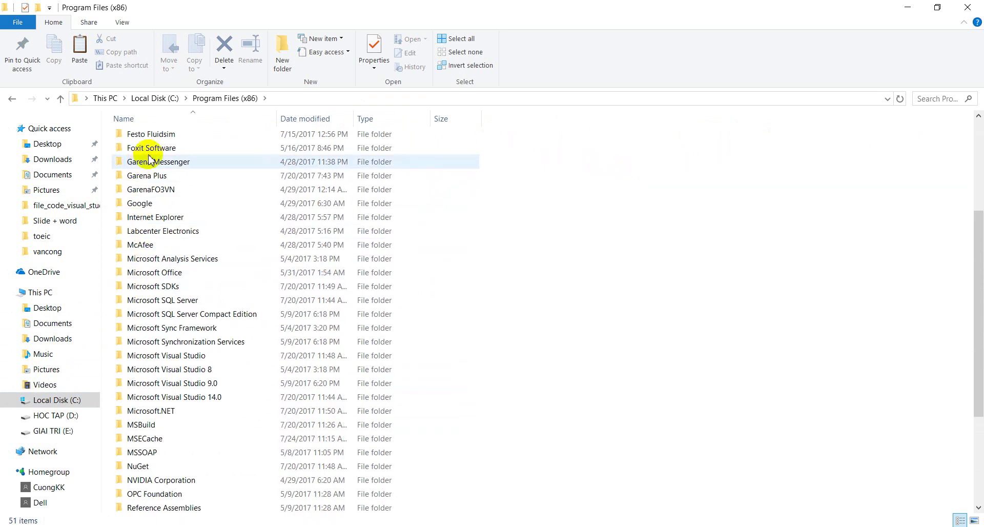
scroll(163, 149, "up", 1)
double_click(187, 162)
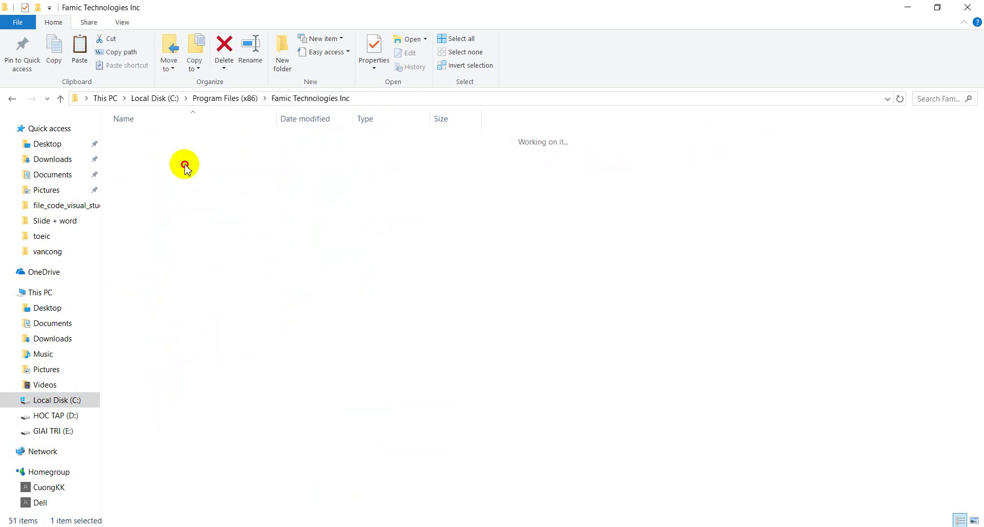
double_click(188, 136)
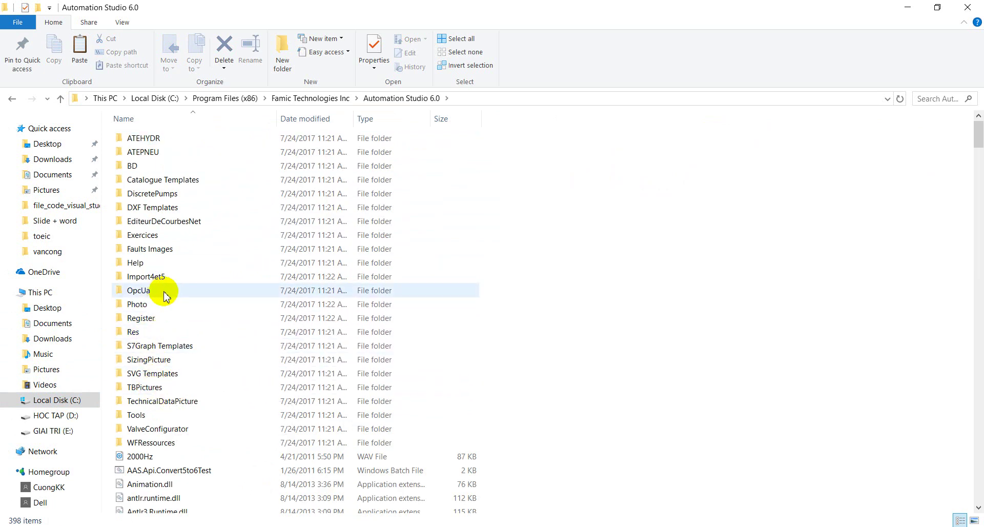
scroll(202, 338, "down", 5)
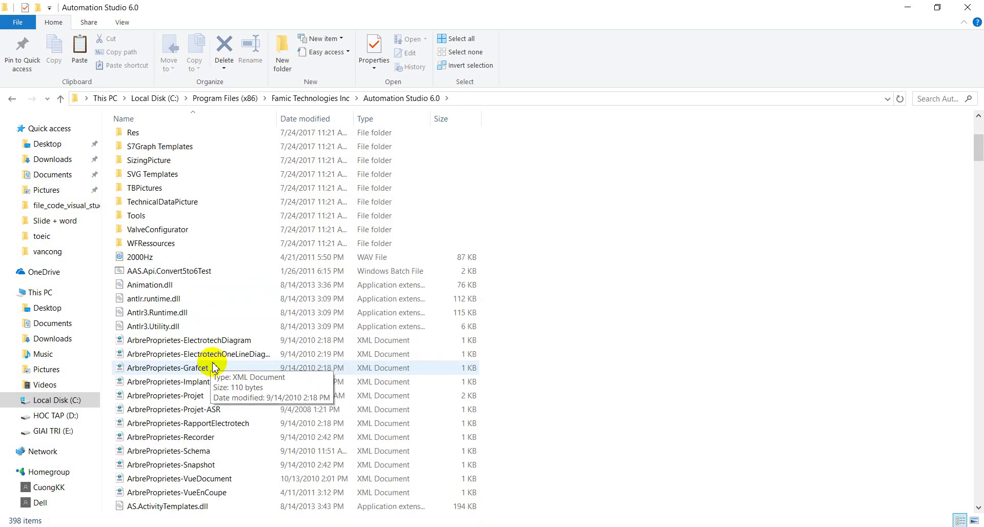
scroll(214, 367, "down", 6)
scroll(198, 356, "up", 7)
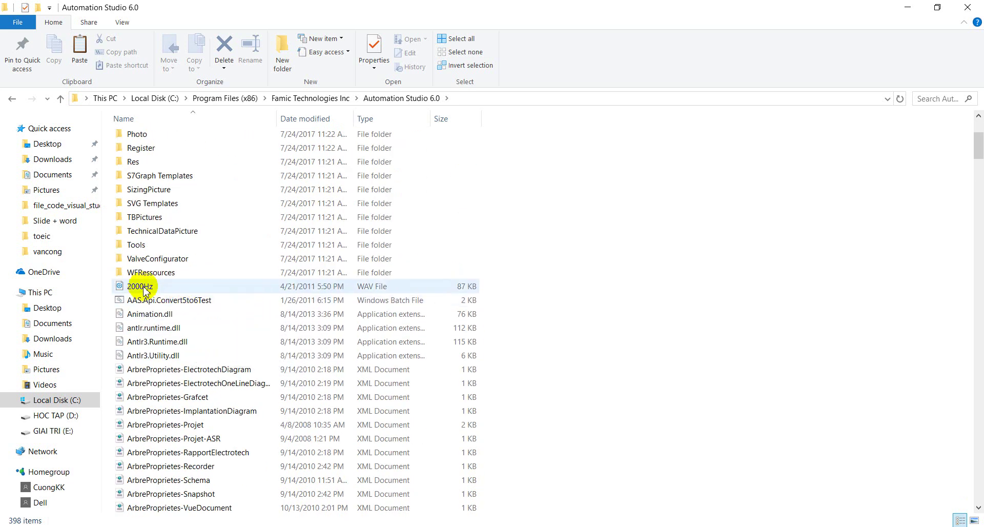
scroll(154, 252, "up", 1)
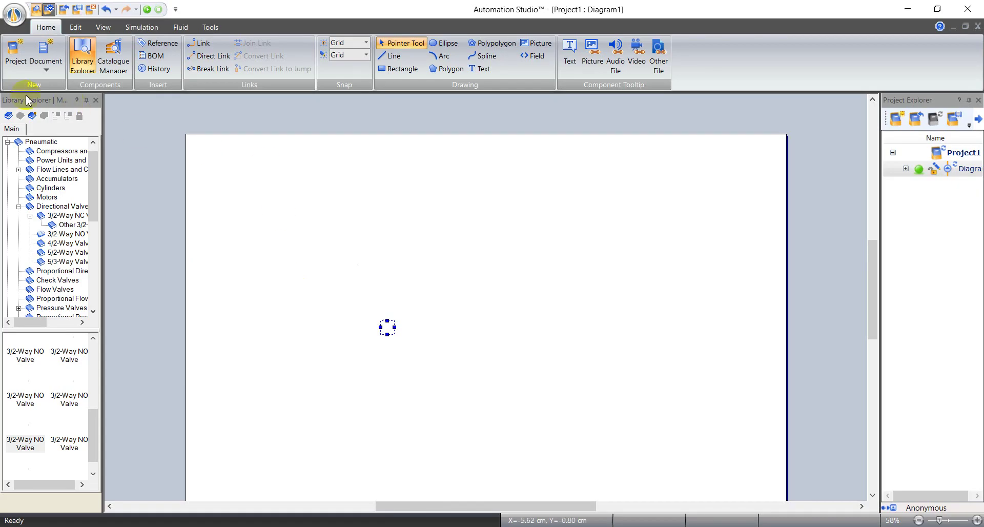
- Switch to Automation Studio, start opening a library and show the full path of its Catalogues and Libraries folder
left_click(8, 115)
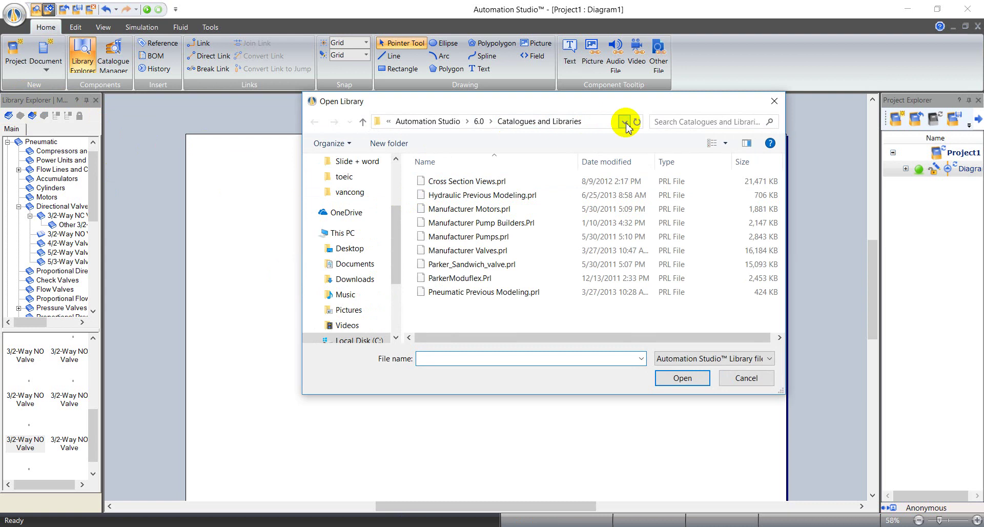
left_click(625, 122)
left_click(500, 121)
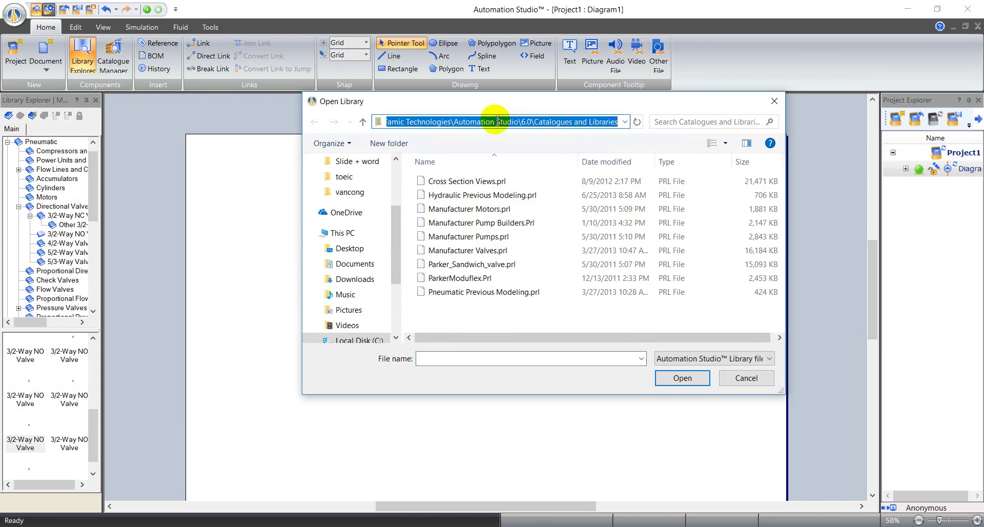
left_click(496, 121)
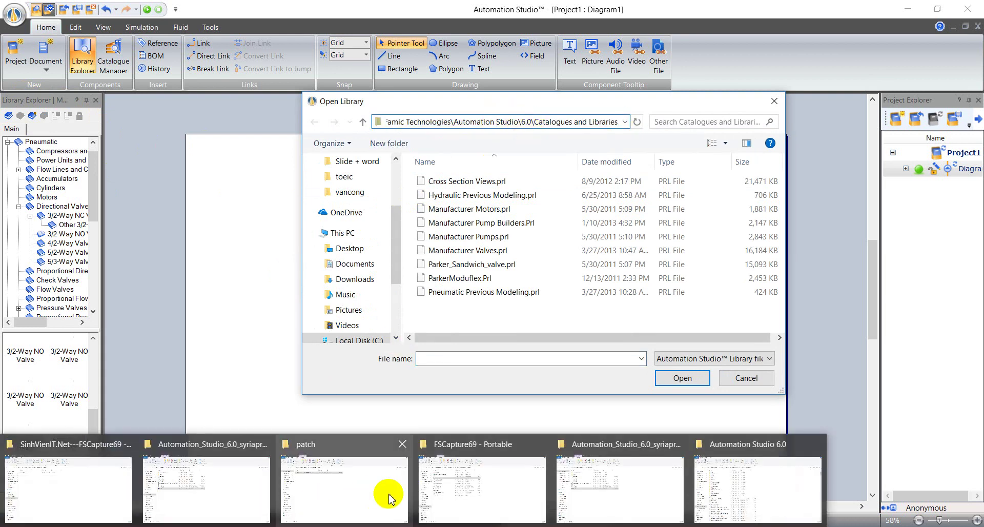
- Close the leftover Explorer windows for the Automation_Studio_6.0_syriapro.com setup, patch and FSCapture69 - Portable folders, and return to Automation Studio
mouse_move(213, 500)
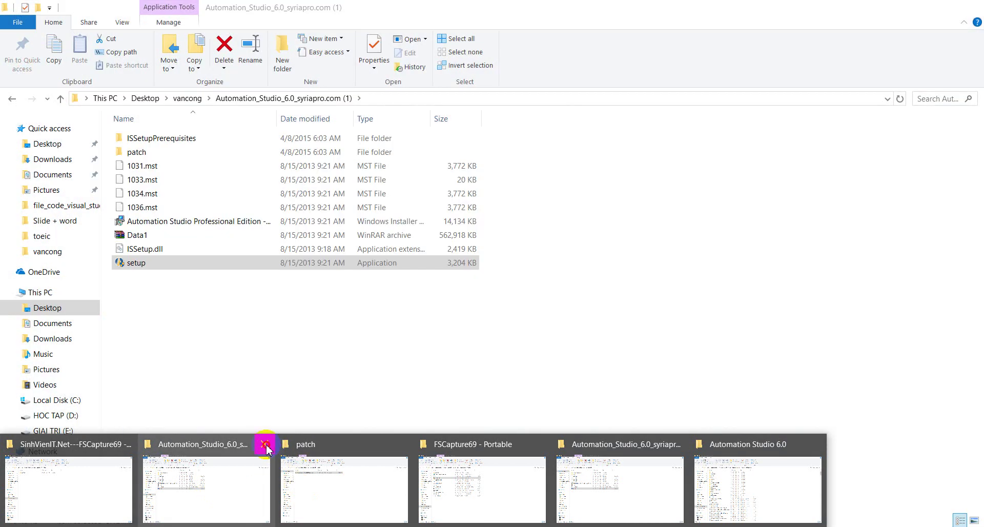
left_click(264, 444)
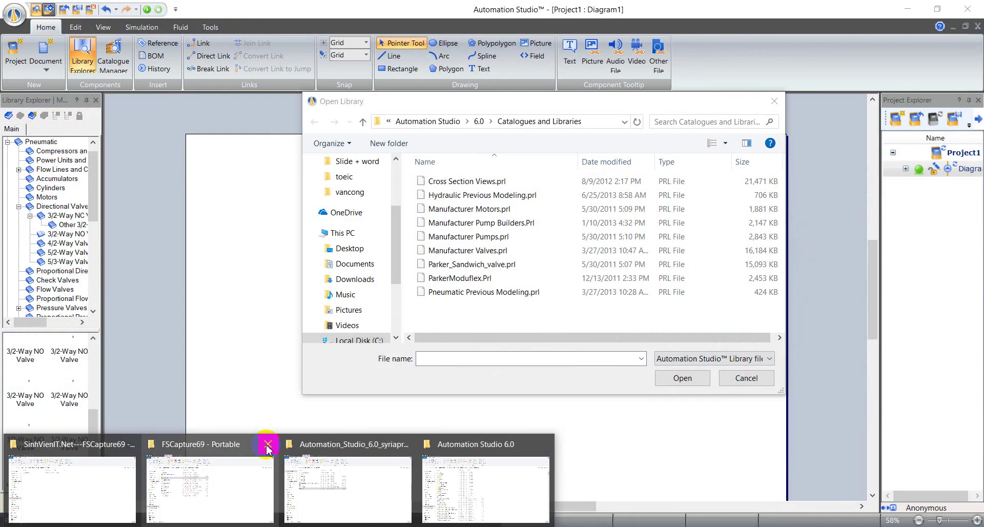
left_click(267, 444)
mouse_move(302, 492)
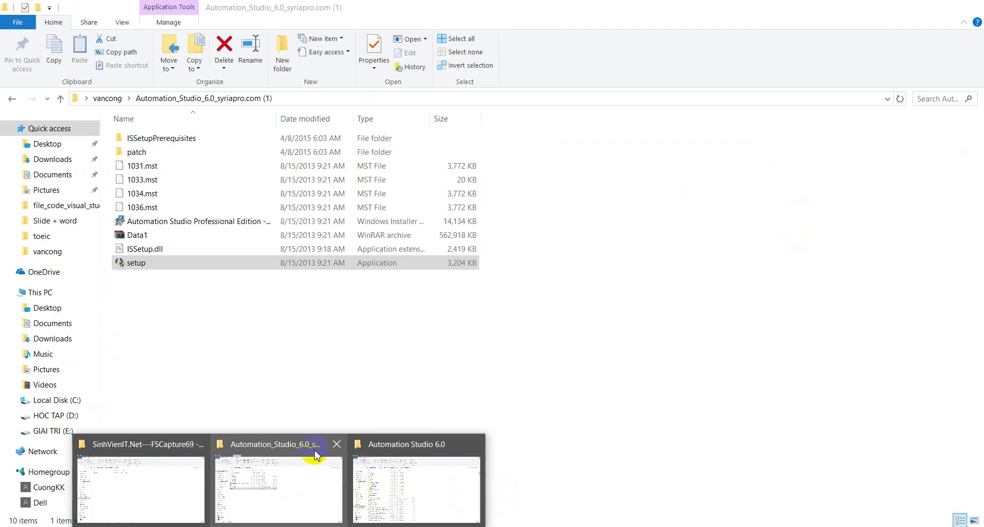
left_click(336, 444)
left_click(373, 484)
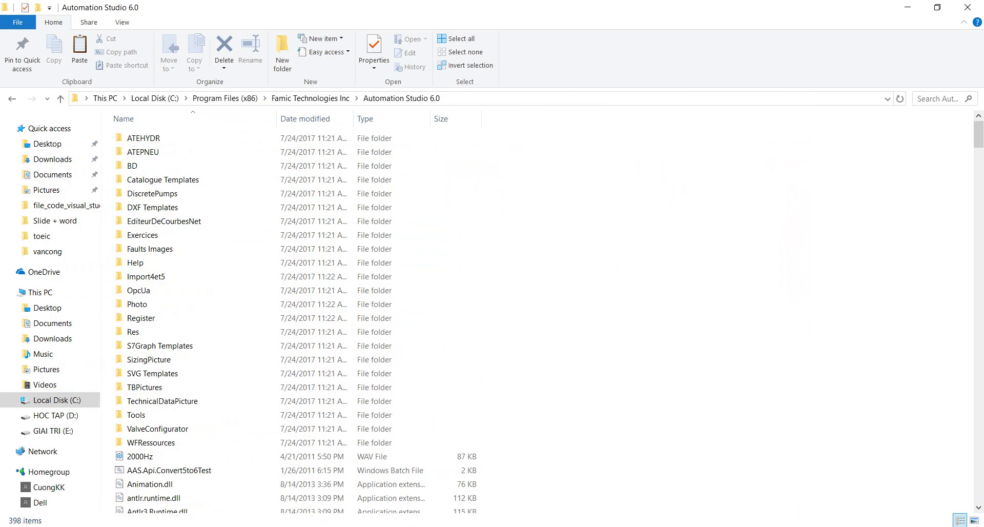
left_click(408, 443)
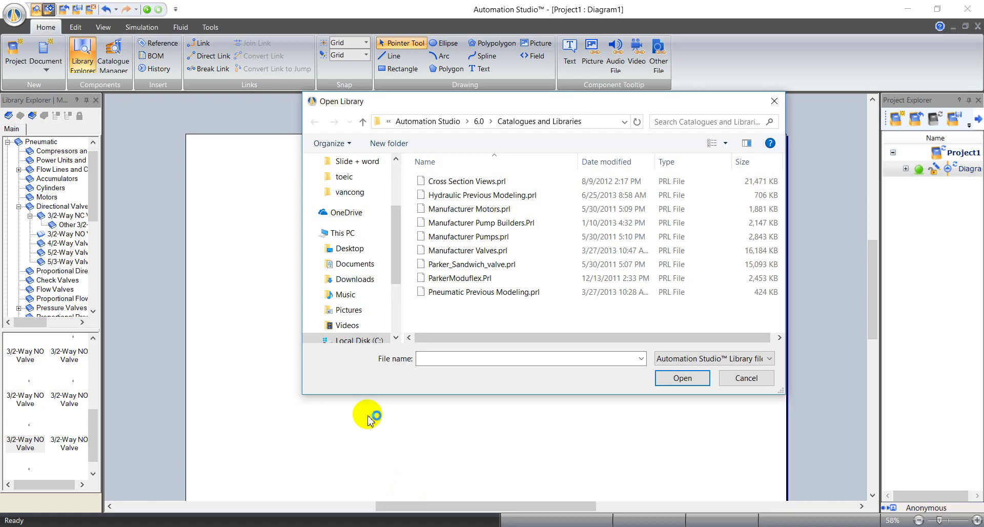
- Copy the library folder path and open C:\ProgramData\Famic Technologies\Automation Studio\6.0\Catalogues and Libraries in File Explorer
left_click(604, 123)
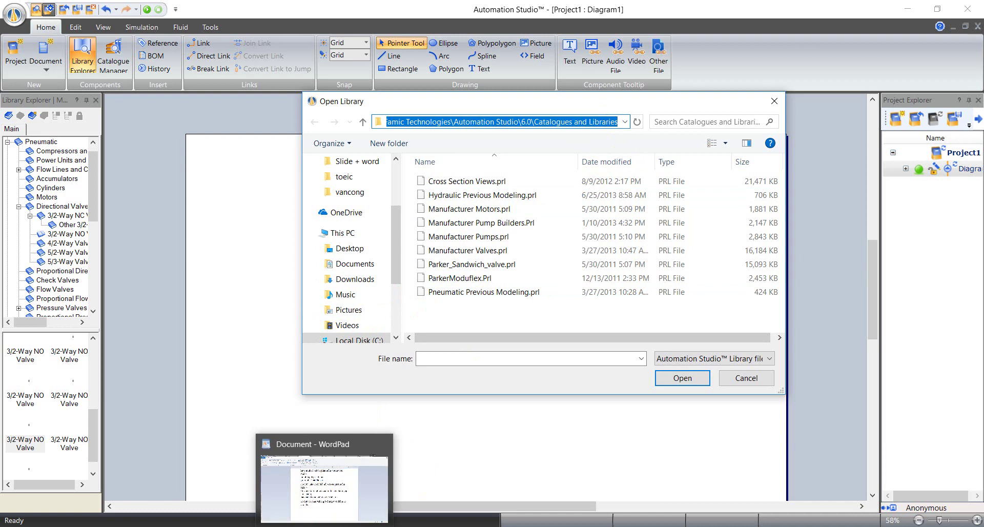
mouse_move(279, 520)
left_click(313, 498)
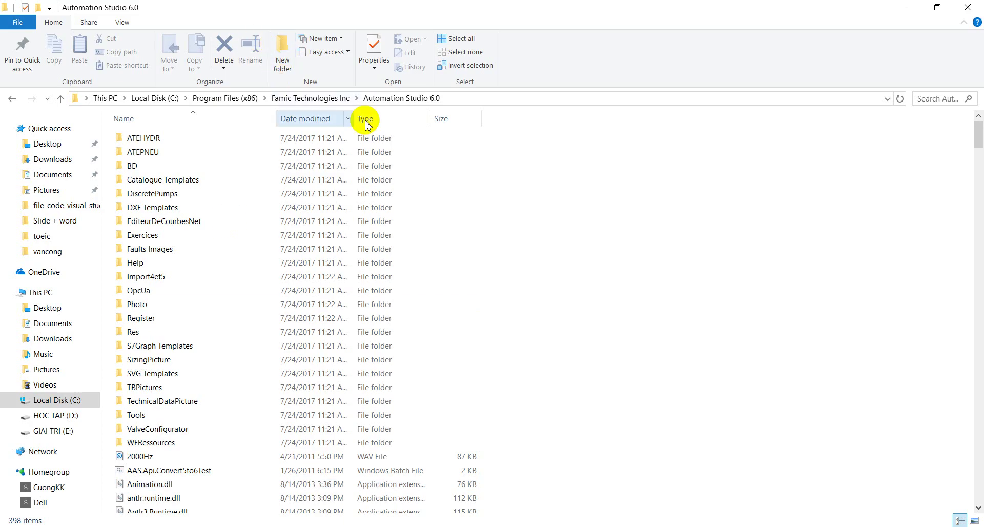
left_click(468, 98)
key("ctrl+v")
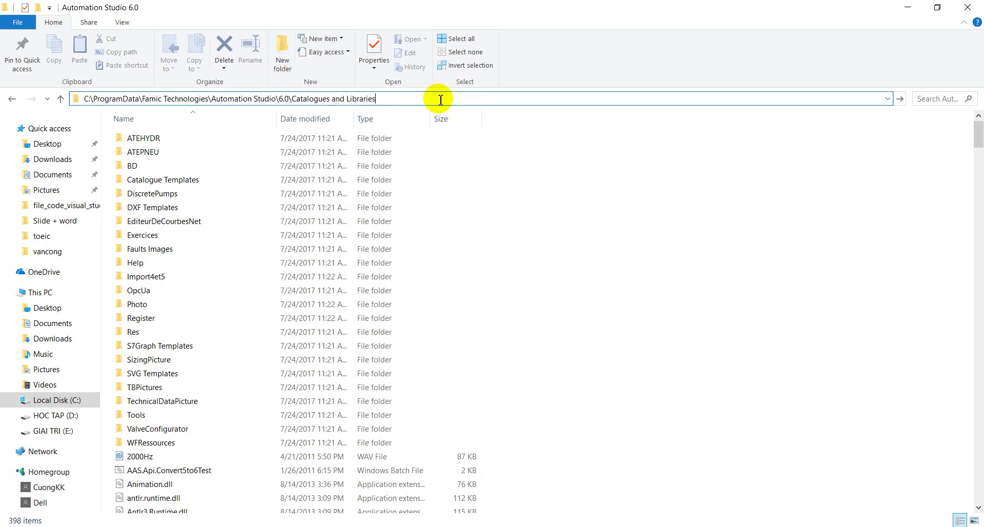
key("Return")
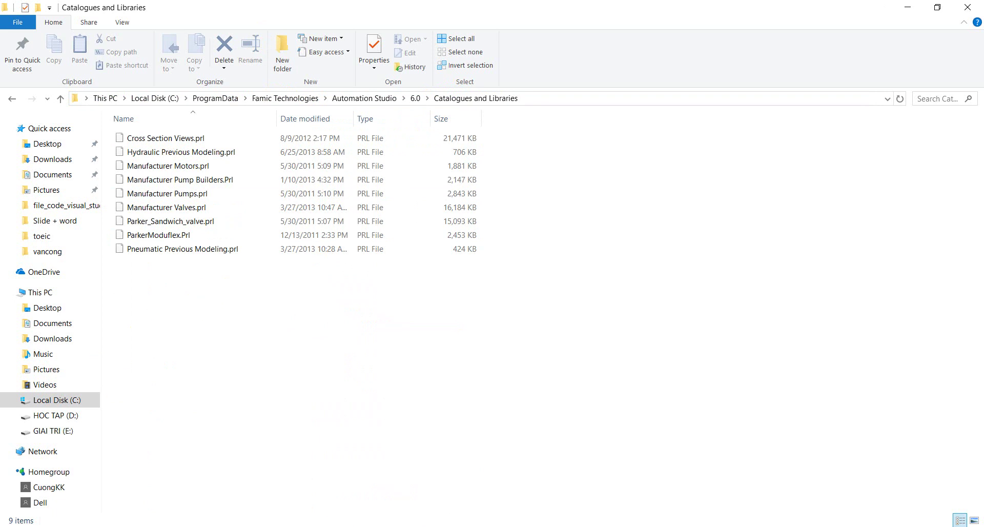
- Copy Servovalvulas hidraulicas_1, Valvulas hidraulicas_1 and Valvulas neumaticas_1 from the Valve_added folder in Downloads
mouse_move(279, 526)
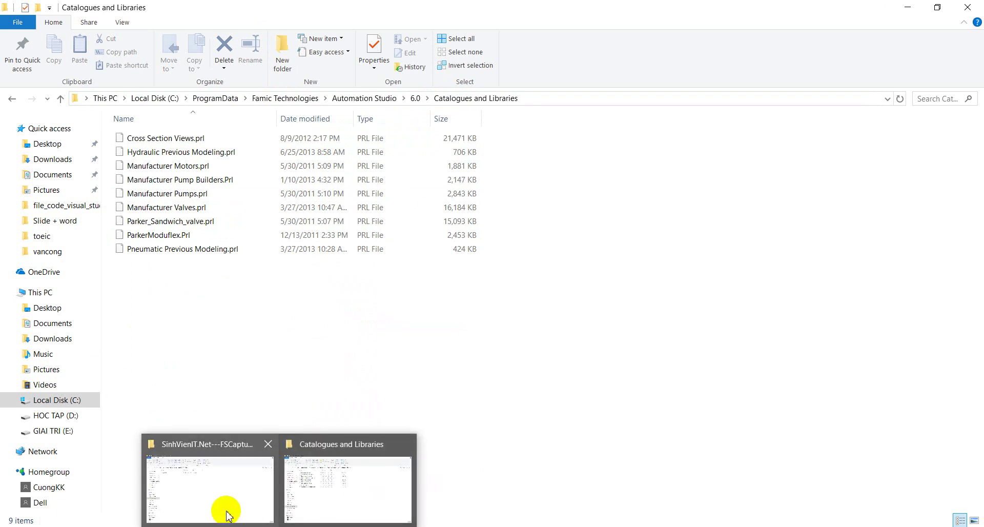
left_click(47, 160)
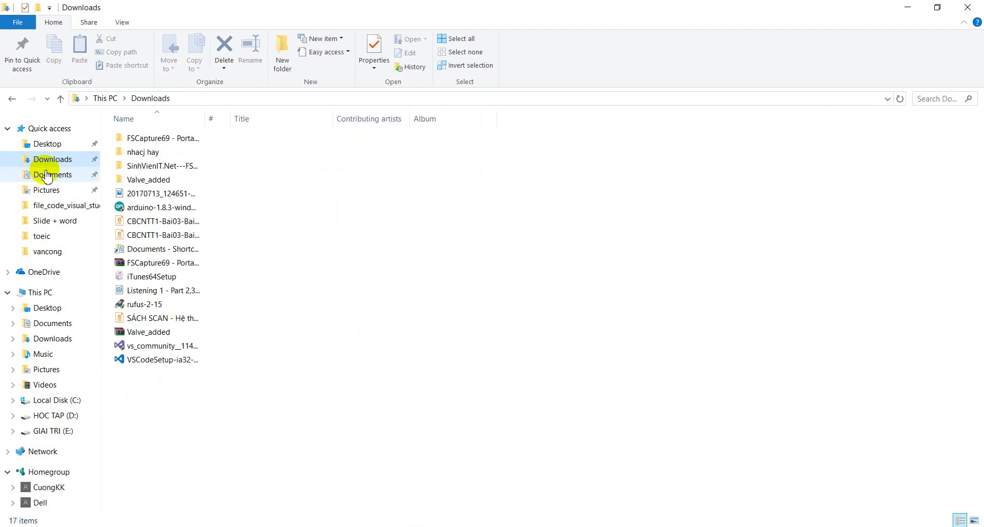
double_click(139, 179)
left_click_drag(228, 214, 156, 132)
key("ctrl+c")
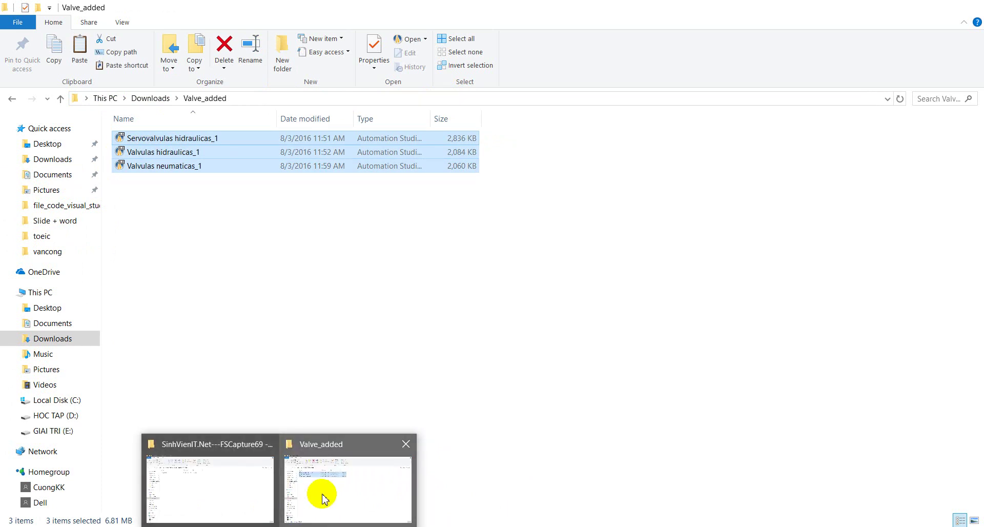
- Go back to the Catalogues and Libraries folder and paste the three copied valve files into it
mouse_move(256, 524)
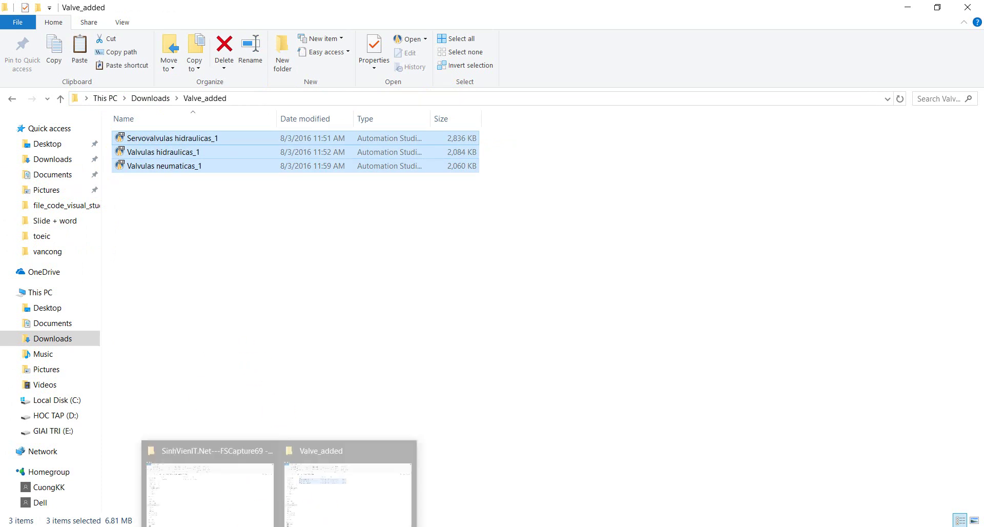
mouse_move(206, 496)
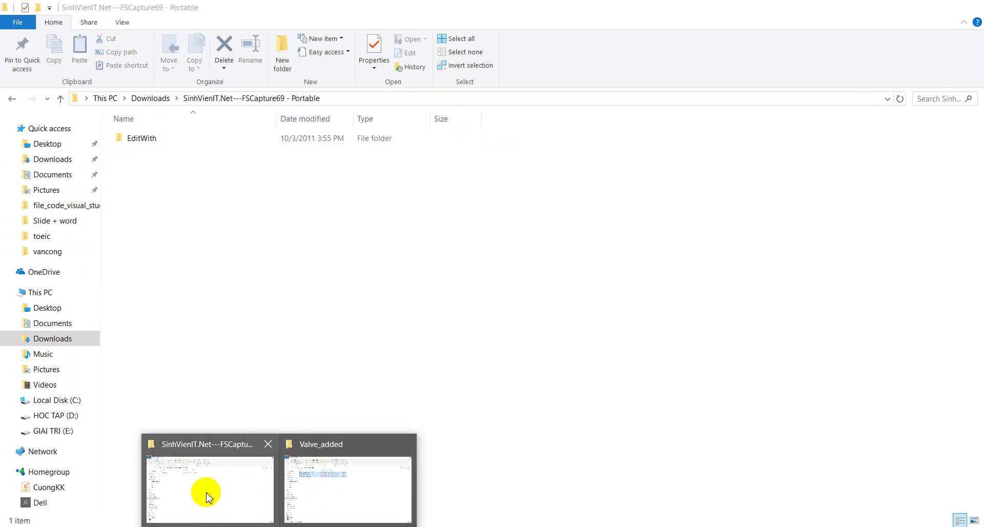
left_click(344, 501)
left_click(11, 99)
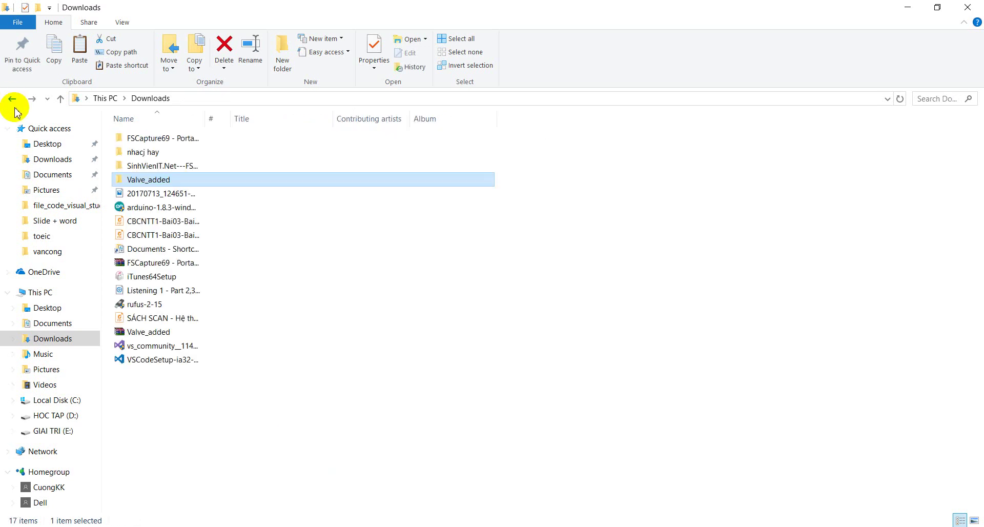
left_click(11, 99)
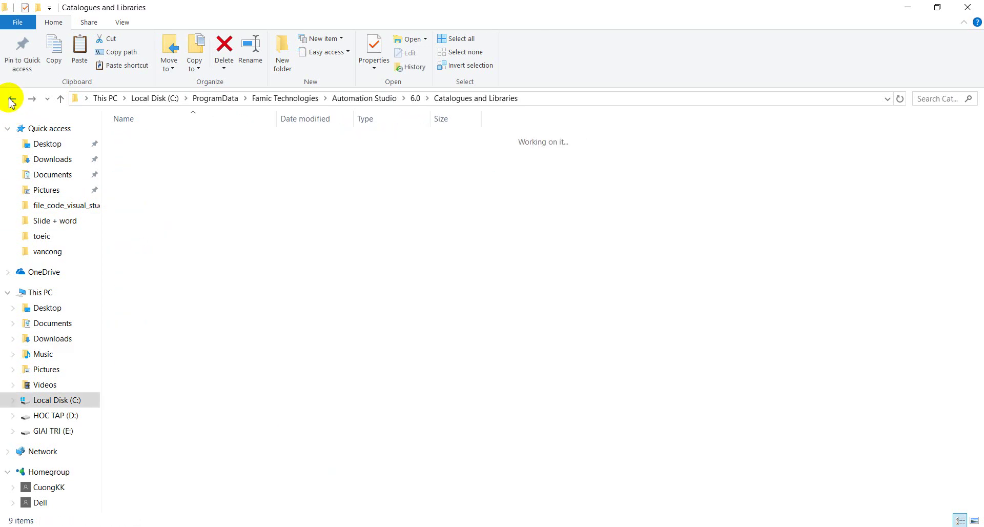
key("ctrl+v")
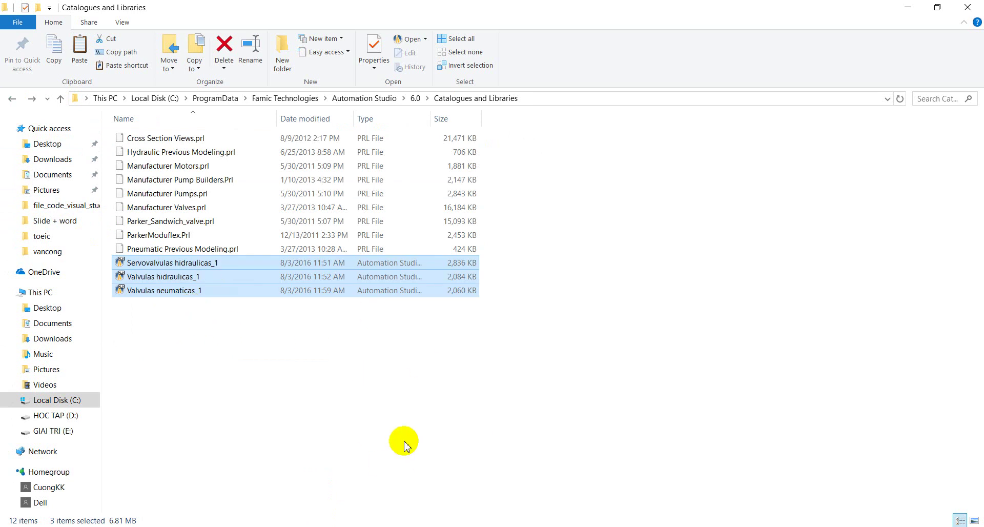
- Switch to Automation Studio, close the Open Library dialog and open it again to reload the library list
key("alt+Tab")
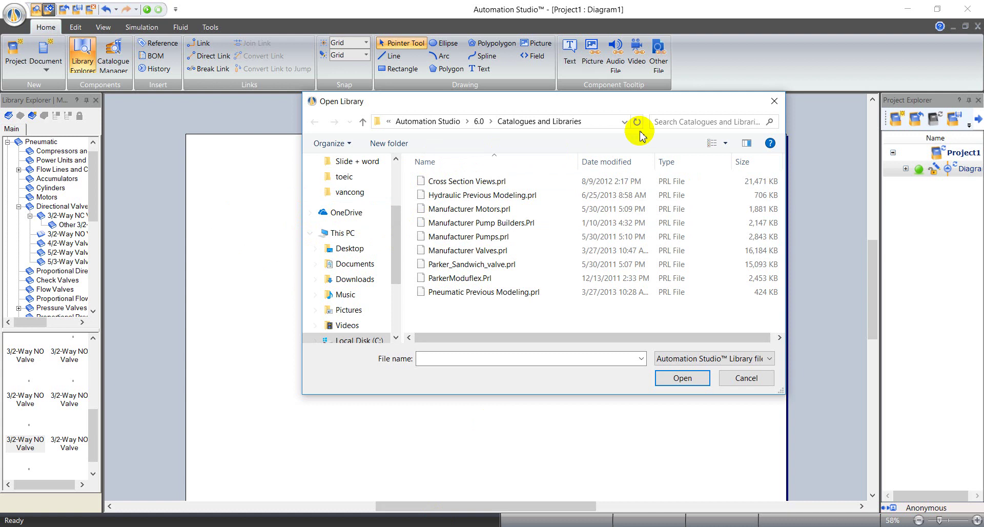
left_click(774, 101)
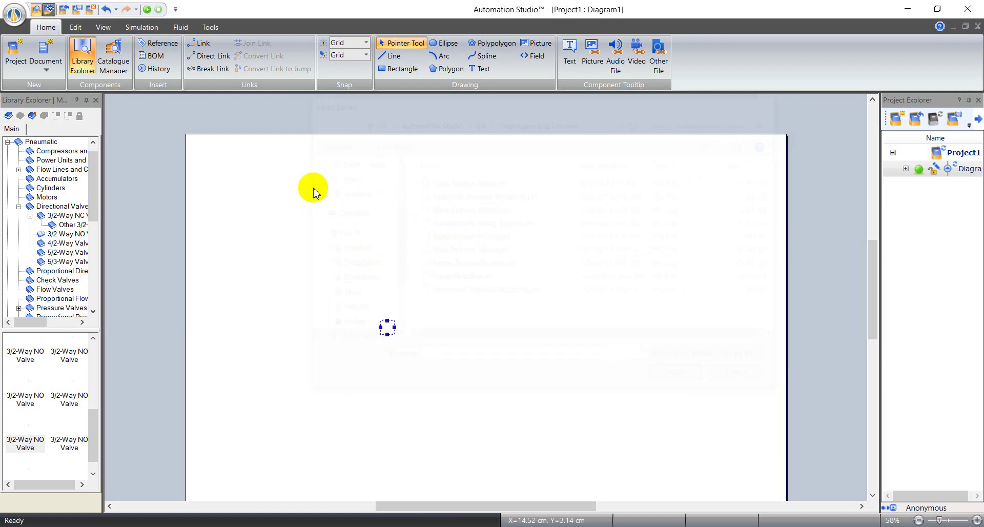
left_click(7, 117)
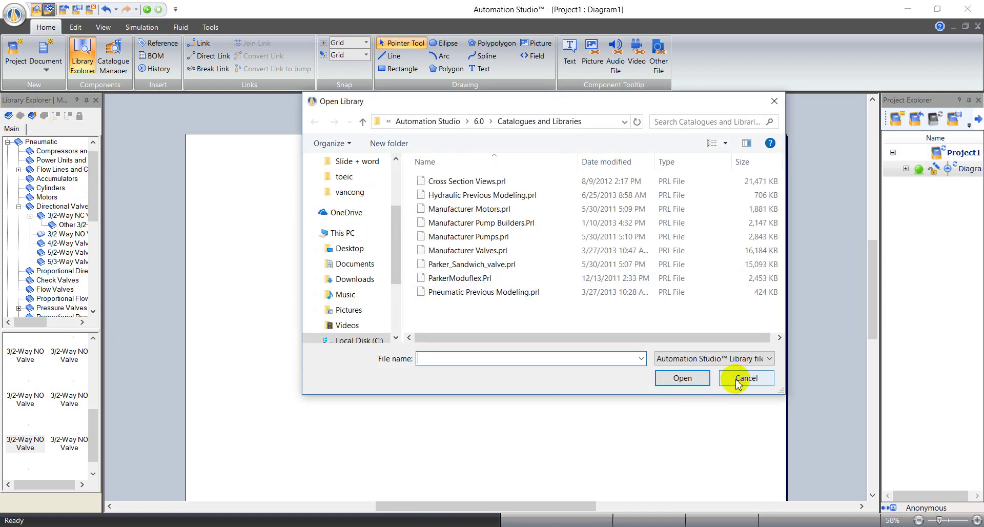
- Show all files, import the Valvulas hidraulicas_1 library as Valvulas hidraulicas_1_1, and allow Registry Editor to make changes
left_click(743, 360)
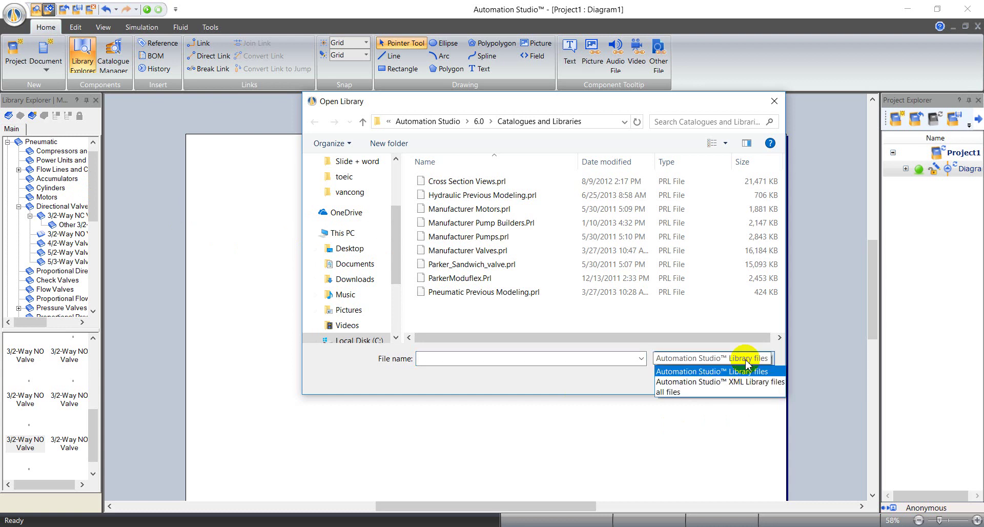
left_click(720, 393)
scroll(522, 317, "down", 1)
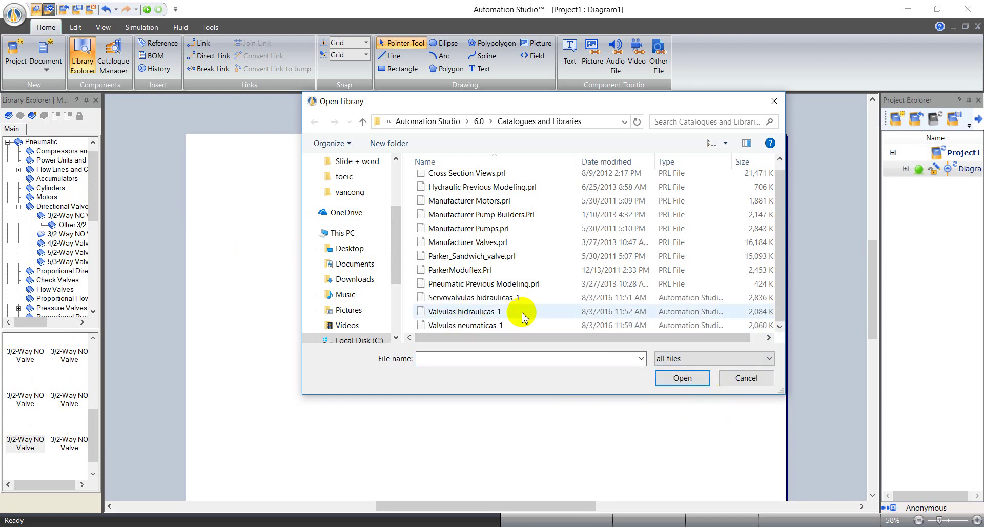
left_click(502, 312)
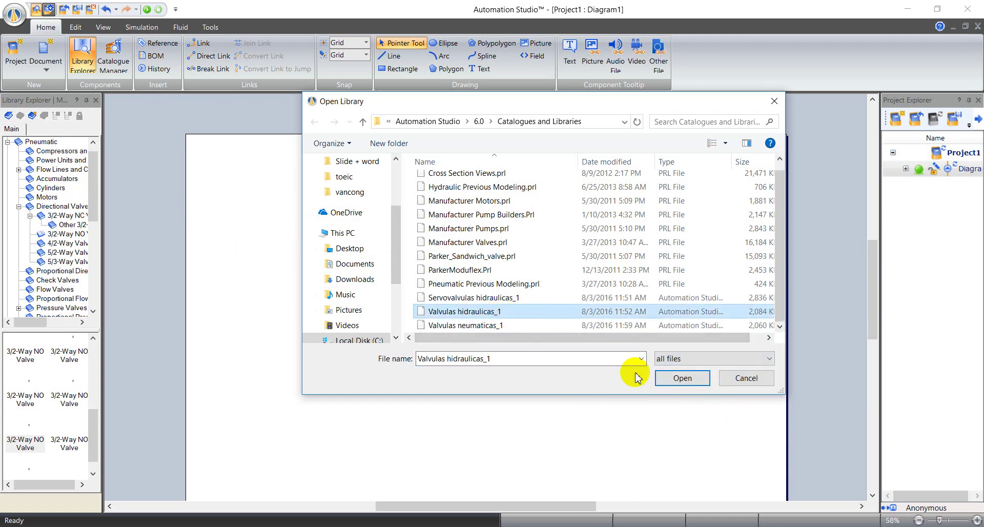
left_click(682, 377)
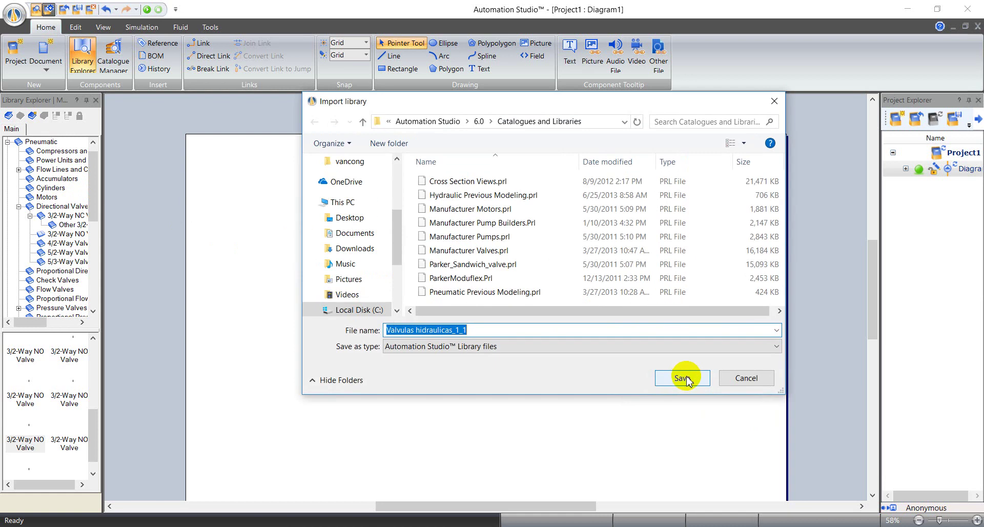
left_click(685, 381)
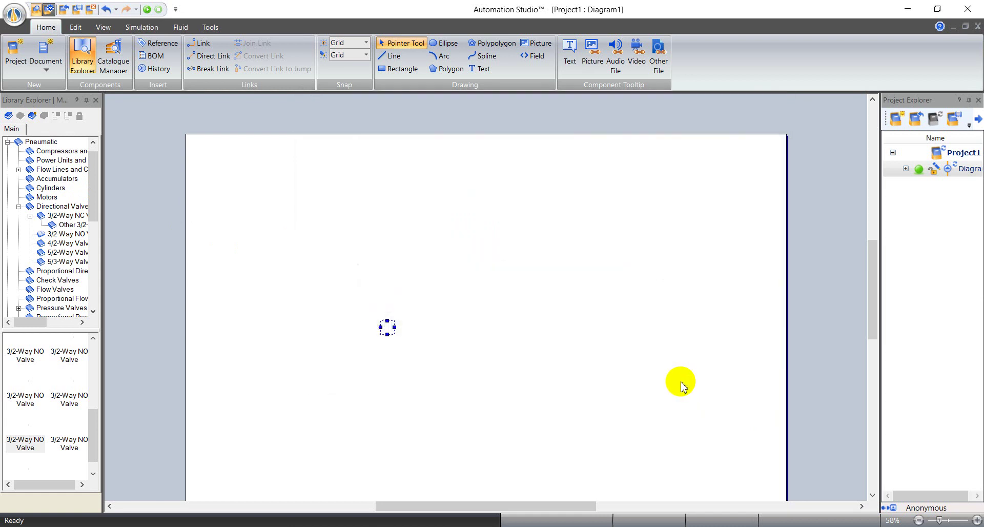
left_click(9, 117)
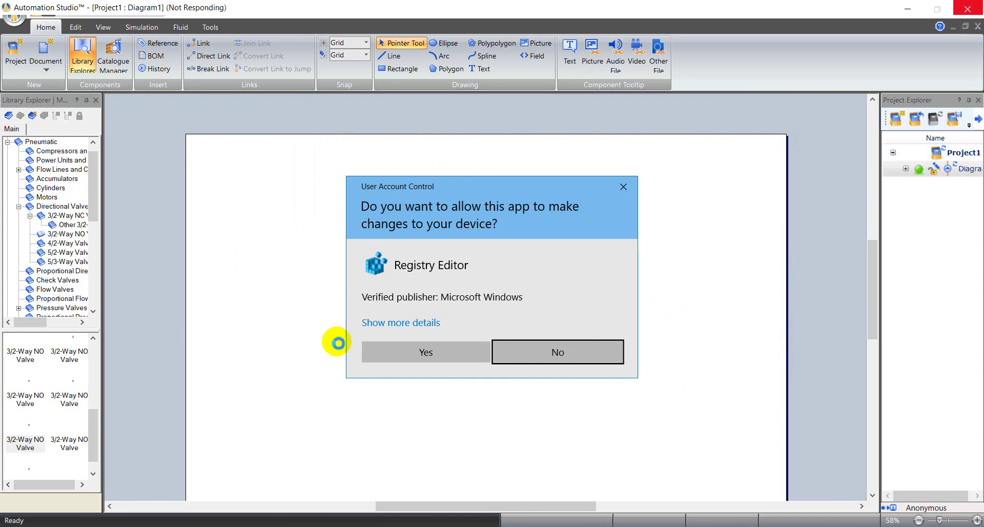
left_click(433, 357)
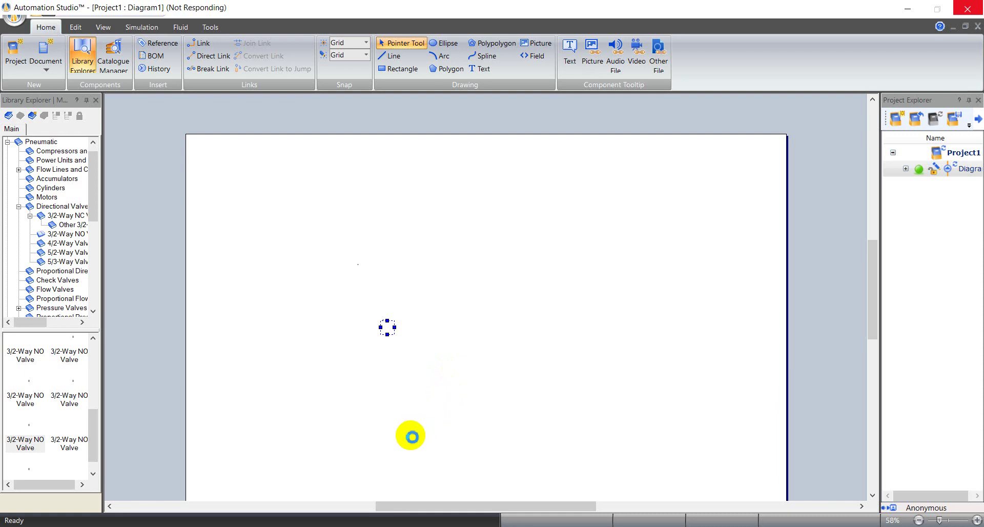
- Switch to the browser, skip through the YouTube tutorial on making the Automation Studio 6.0 valves work, and expand its description
left_click(312, 521)
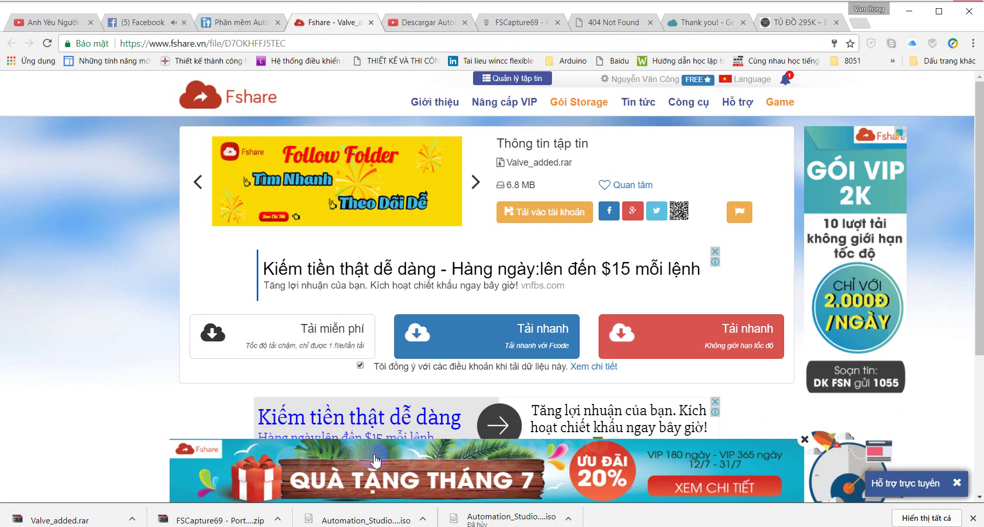
left_click(430, 22)
left_click(251, 372)
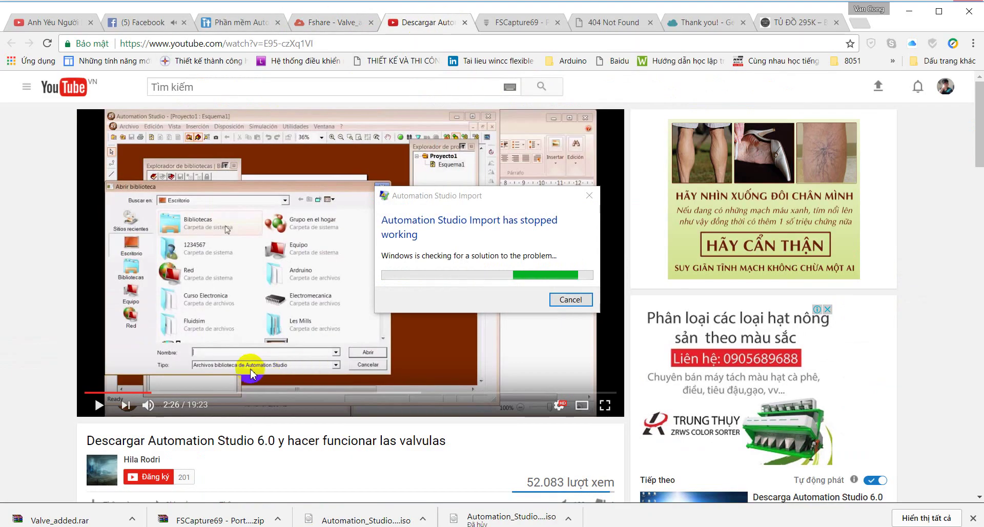
left_click(228, 380)
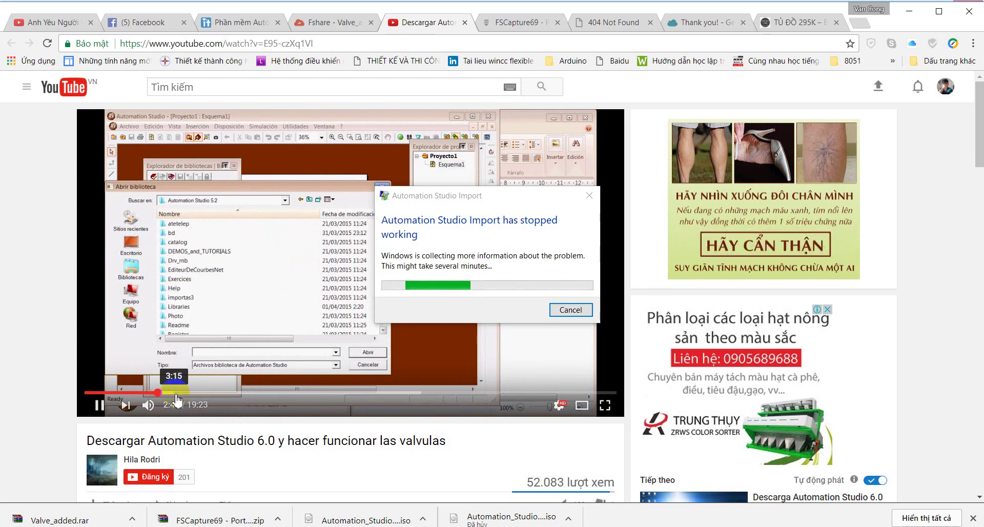
scroll(194, 405, "down", 4)
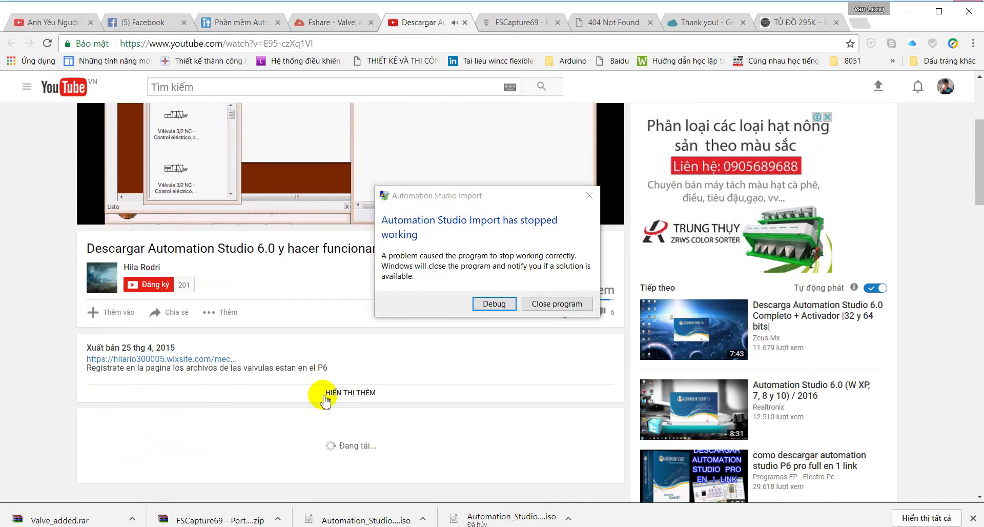
left_click(343, 393)
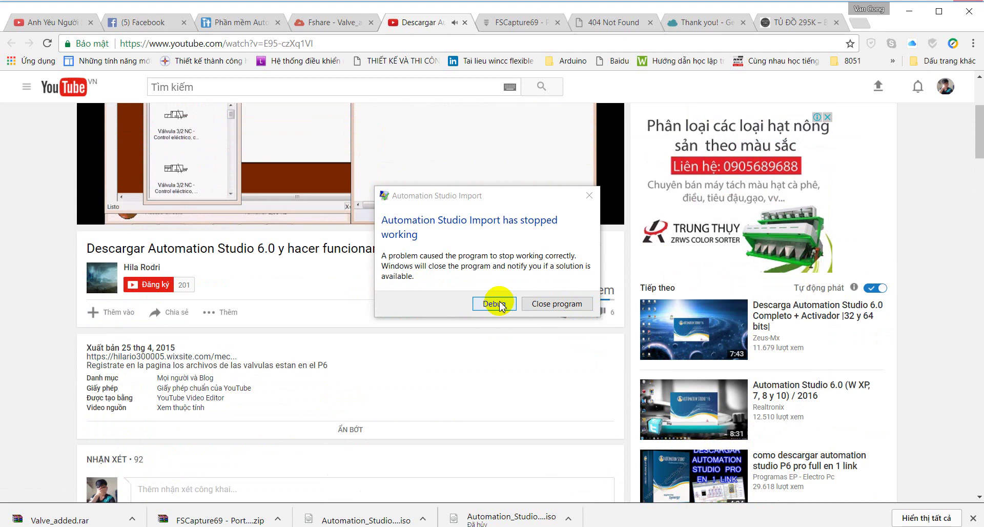
- Dismiss the Automation Studio Import crash dialogs
left_click(567, 309)
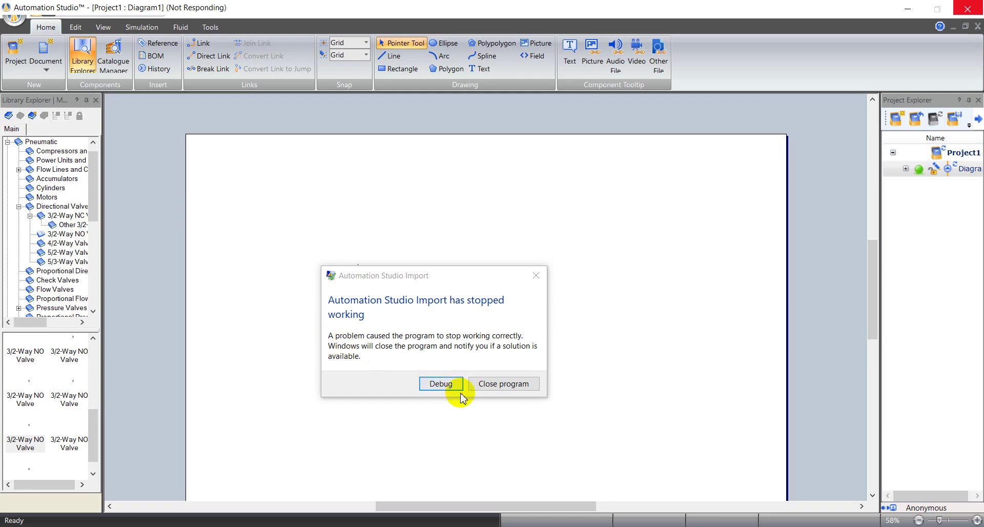
left_click(442, 384)
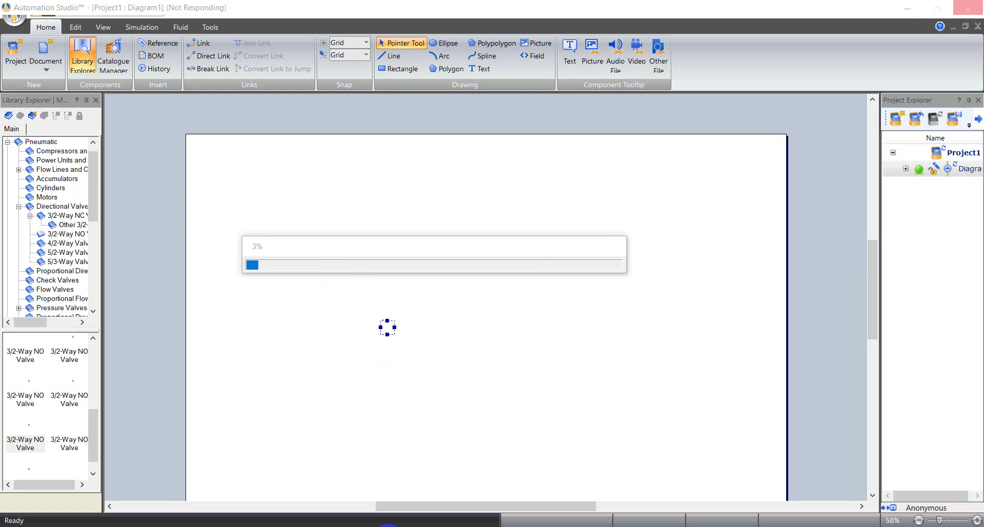
- Return to the valve tutorial video and skip ahead to about 7:29, where the library explorer is shown in Automation Studio P6
key("alt+Tab")
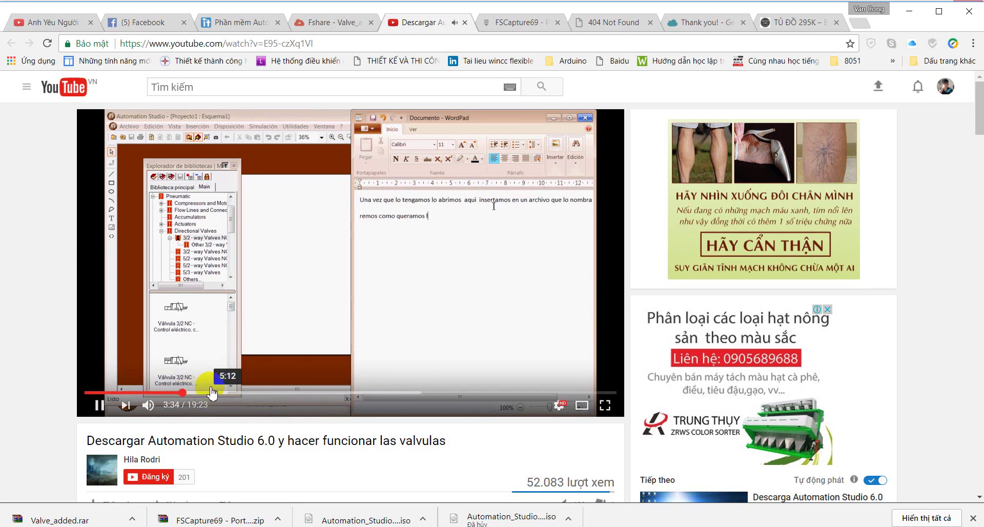
left_click(221, 393)
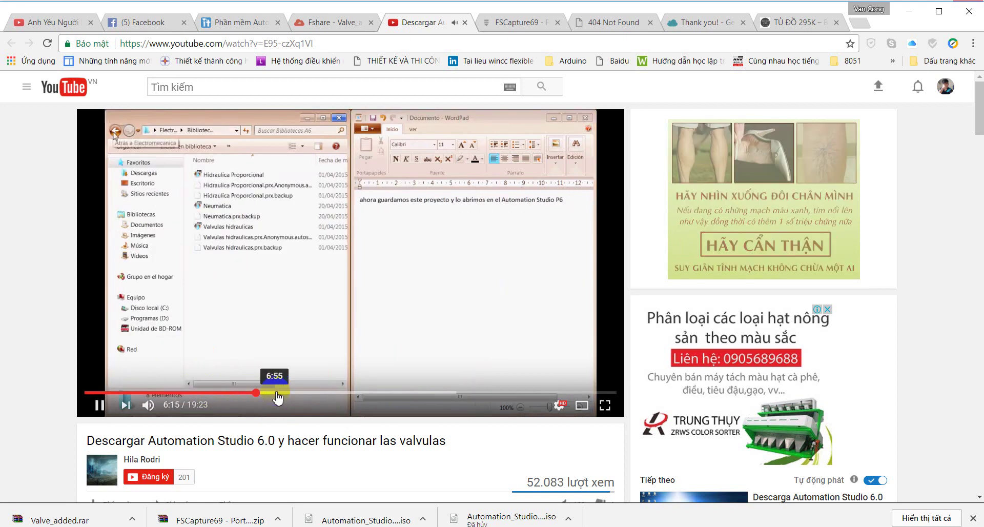
left_click(275, 393)
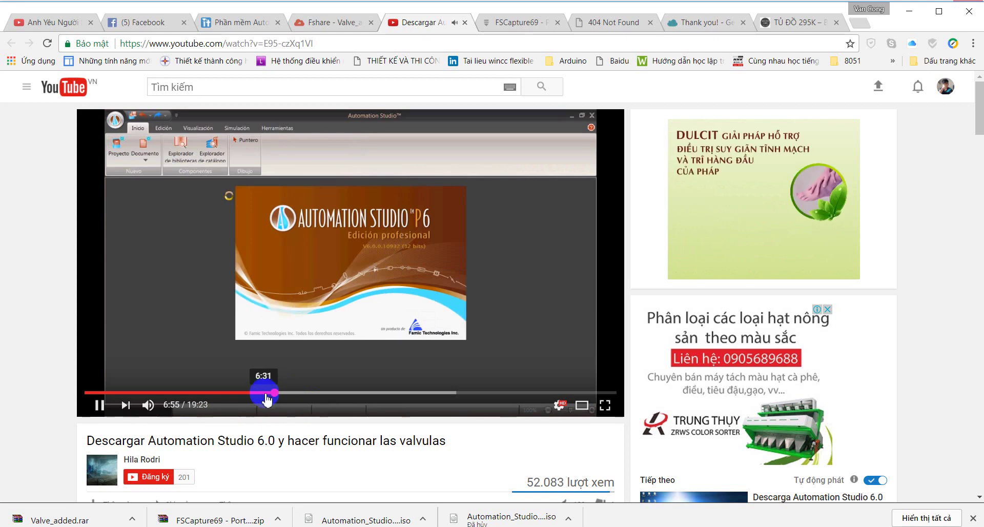
left_click(272, 393)
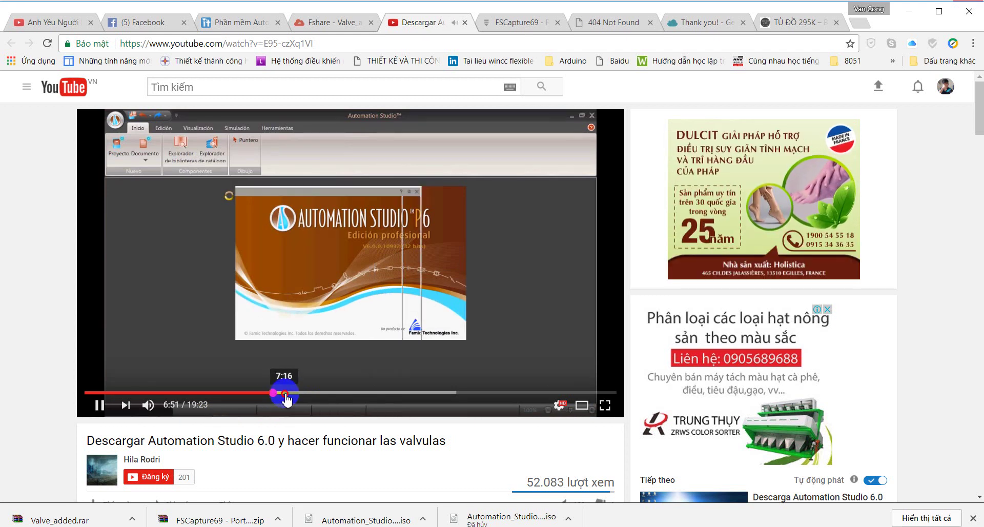
left_click(286, 396)
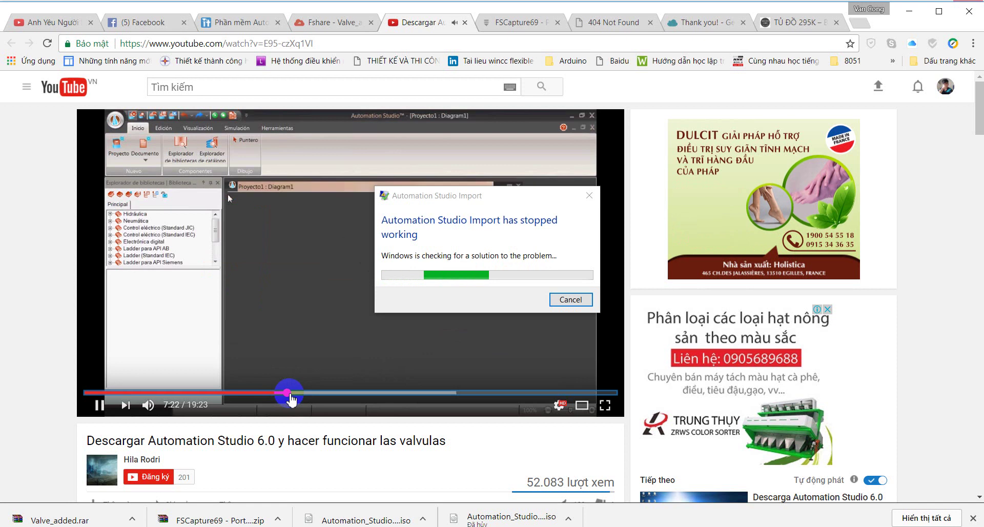
left_click(291, 396)
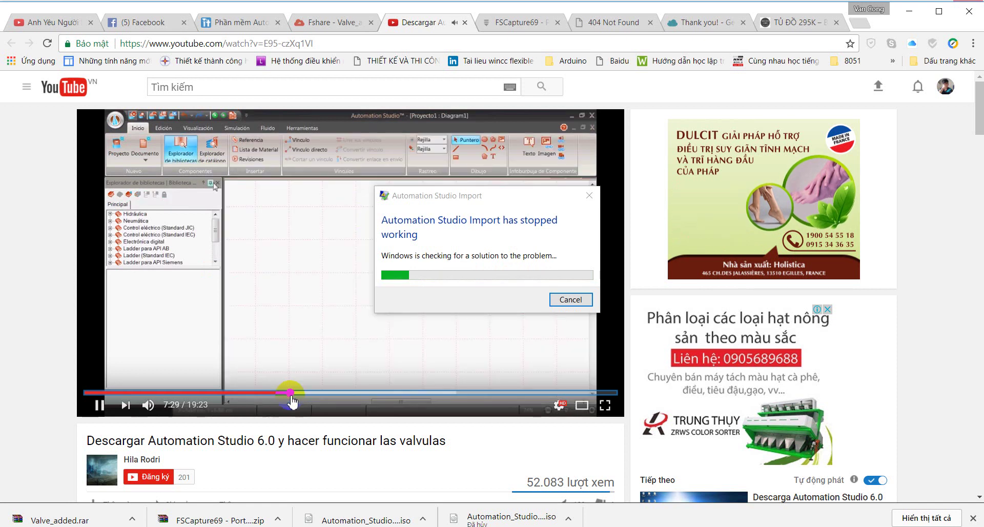